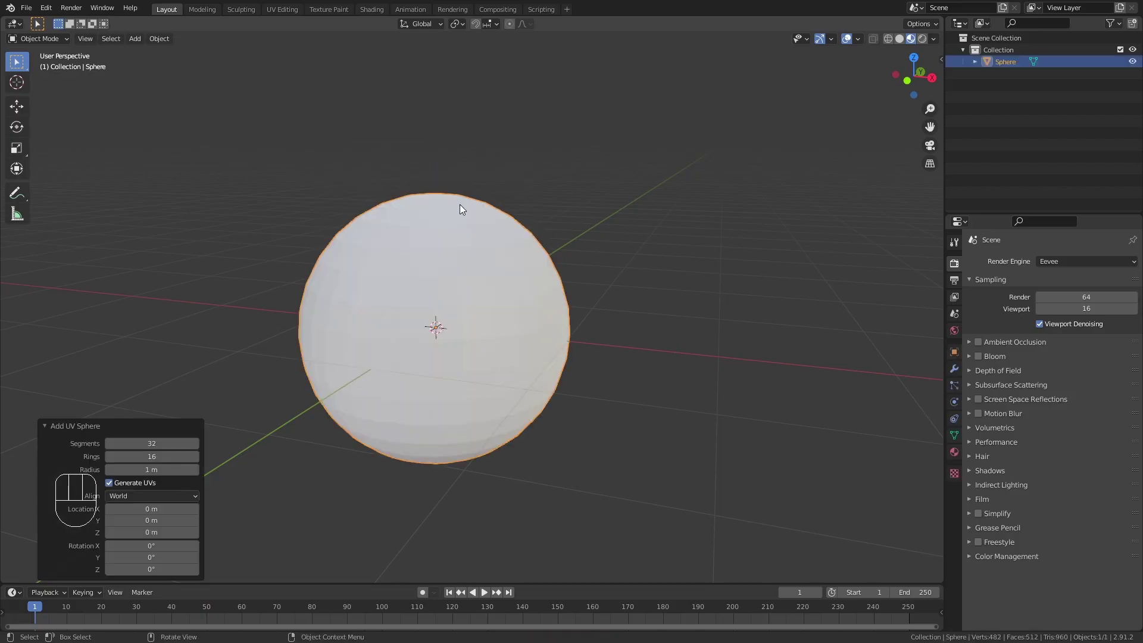
- Delete the lower half of the UV sphere's faces in front wireframe view, leaving a dome
key("KP_1")
key("Tab")
key("z")
key("alt+a")
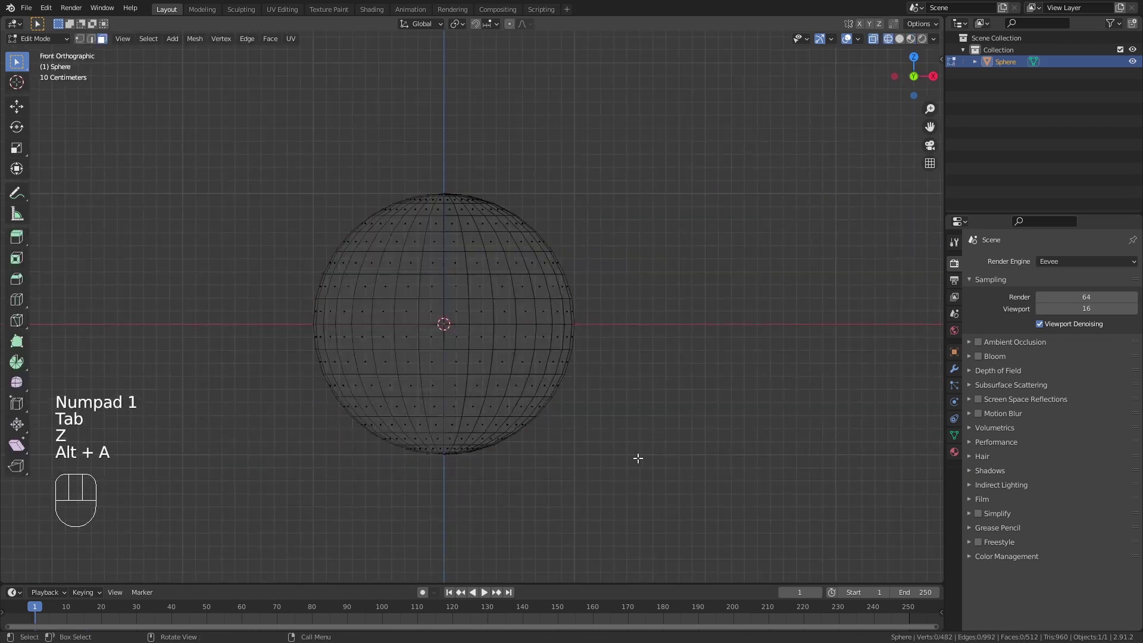
key("b")
left_click_drag(572, 477, 311, 326)
key("x")
left_click(294, 326)
key("z")
key("Tab")
middle_click_drag(600, 301, 565, 331)
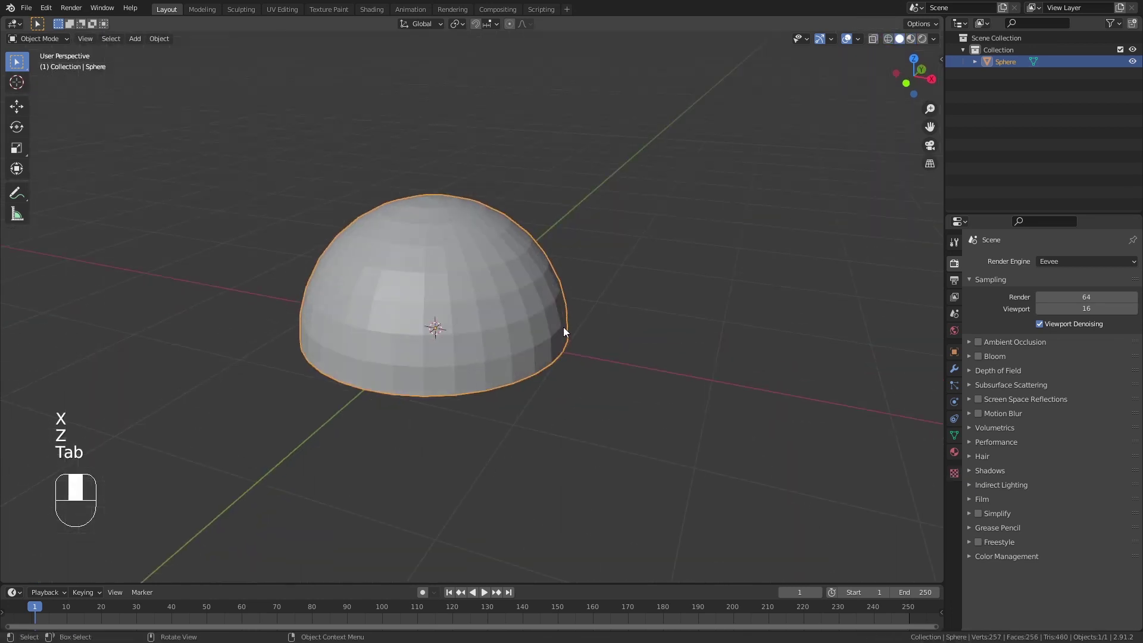
key("shift+a")
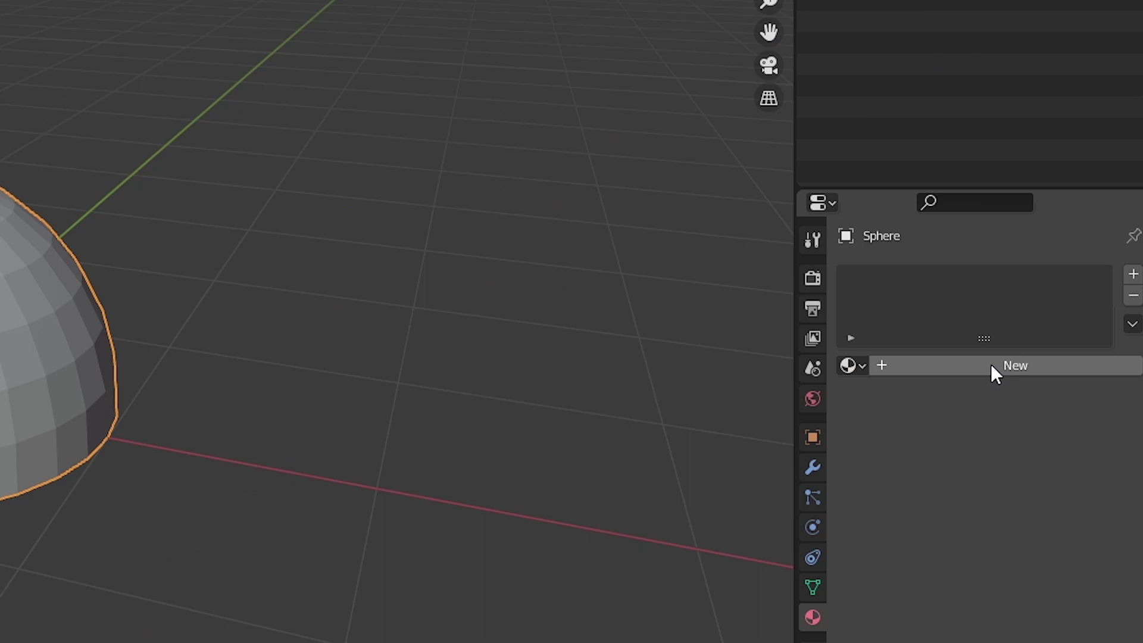
- Create a new material for the dome and name it "Rice Base"
left_click(1056, 317)
double_click(892, 291)
type("Rice Base")
key("Return")
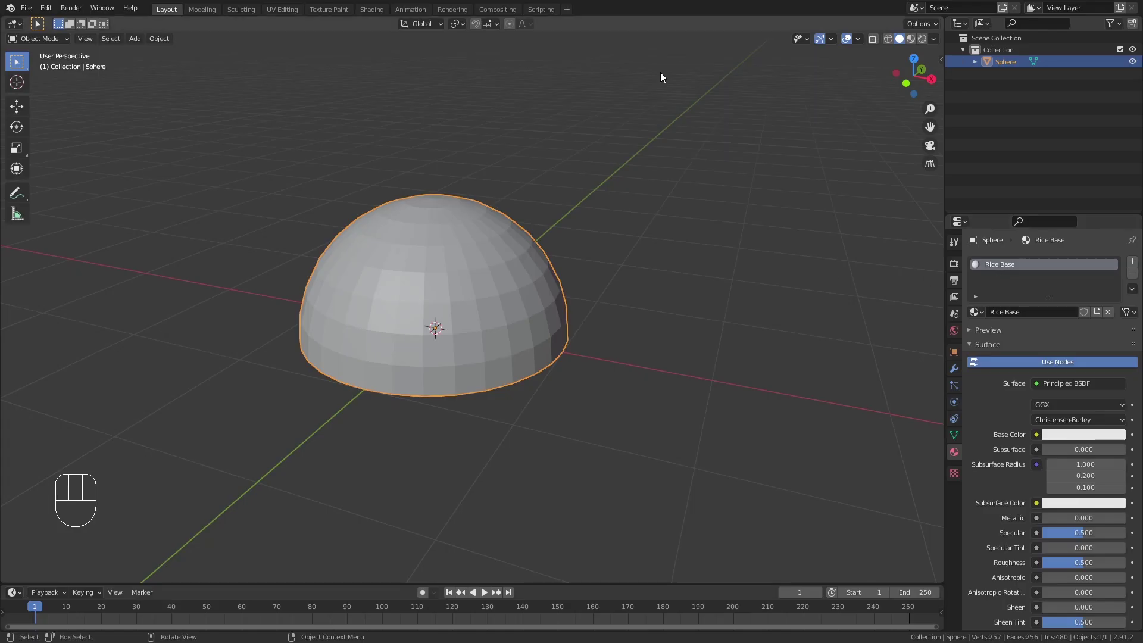
- Switch to the Shading workspace and search the add-ons in the preferences for "no"
left_click(372, 9)
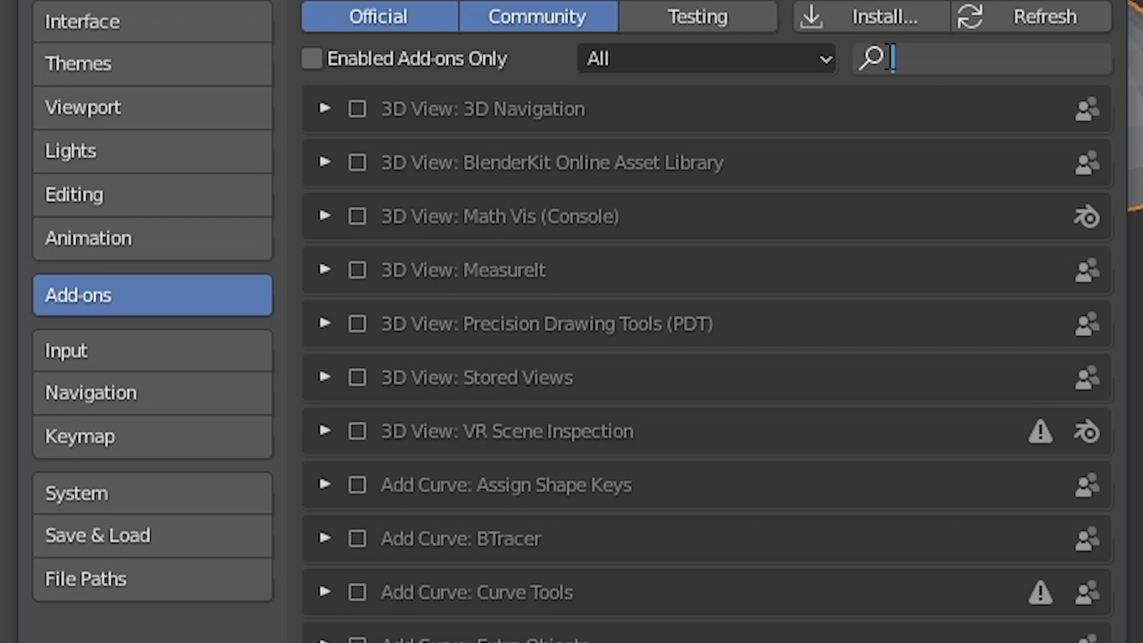
type("no")
key("Return")
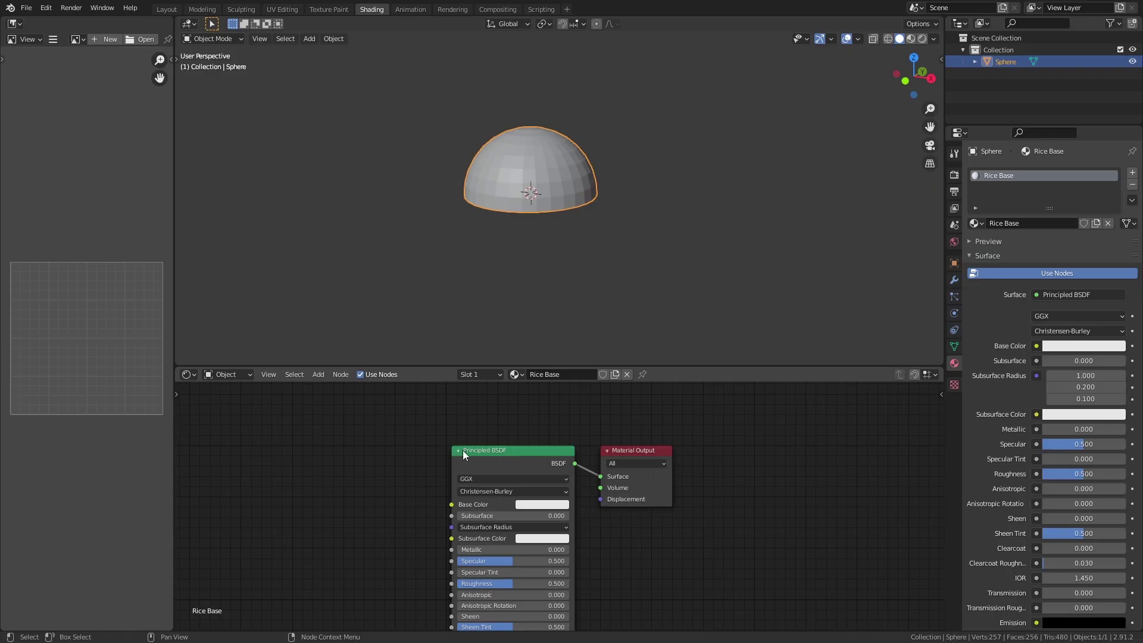
- Disconnect the Principled BSDF node from the Material Output and move it down out of the way
left_click_drag(505, 468, 398, 468)
left_click_drag(600, 476, 567, 494)
scroll(556, 484, "down", 2)
left_click_drag(421, 475, 422, 564)
- Add a Voronoi Texture node and preview its Distance output through a Viewer node
key("shift+a")
mouse_move(375, 546)
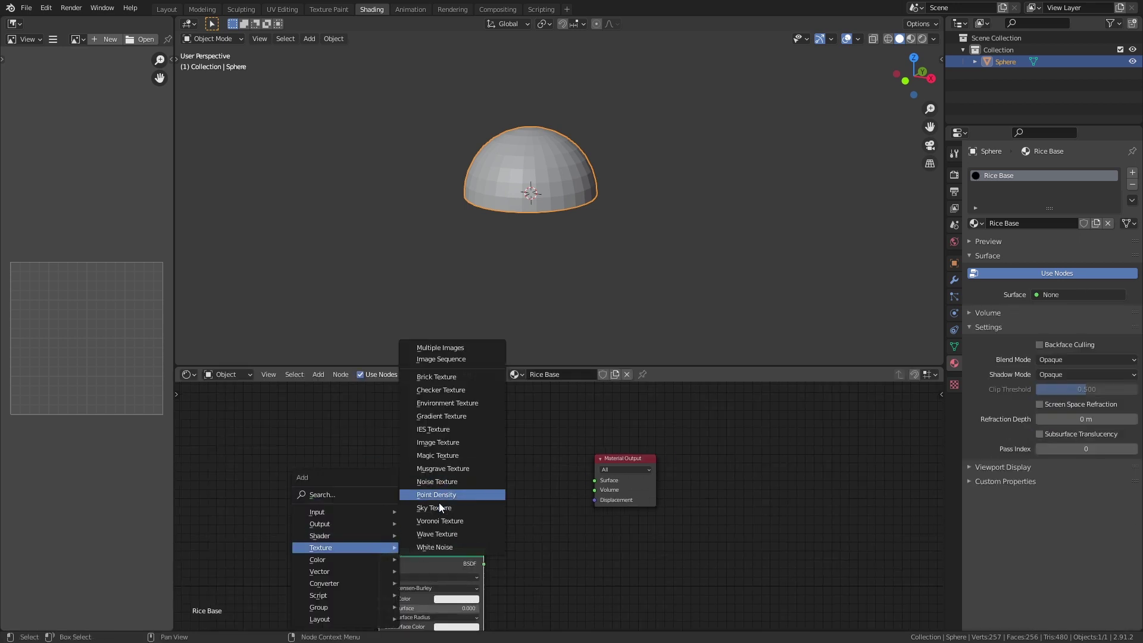
left_click(441, 521)
left_click(316, 425)
left_click(350, 446, "ctrl+shift")
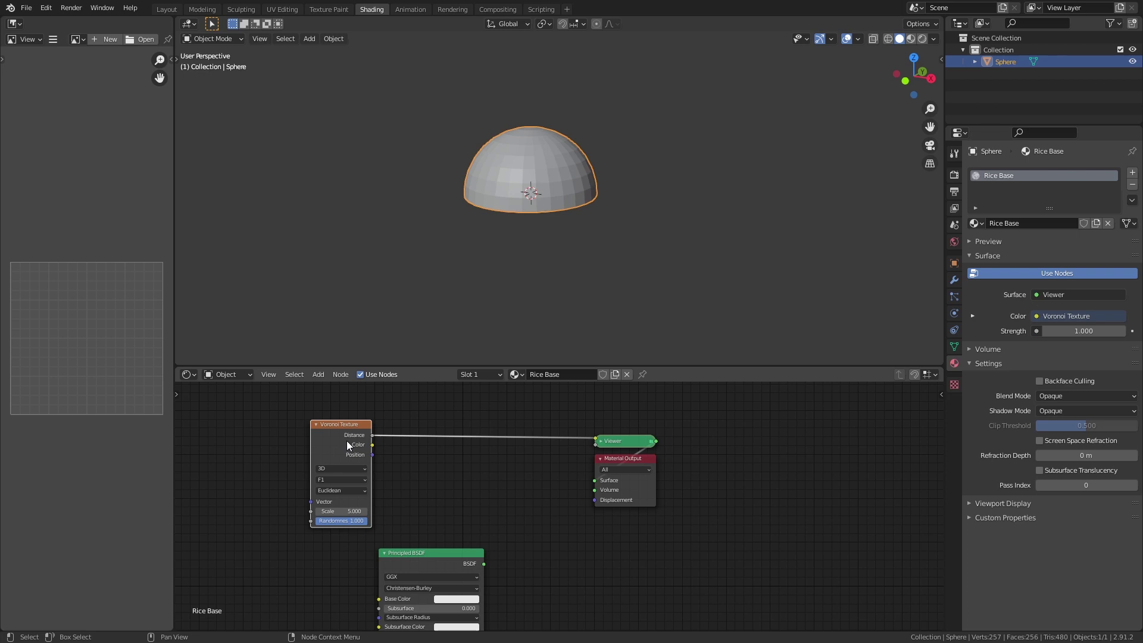
- Insert a ColorRamp node between the Voronoi Texture and the Viewer
left_click_drag(349, 445, 223, 459)
key("shift+a")
mouse_move(285, 484)
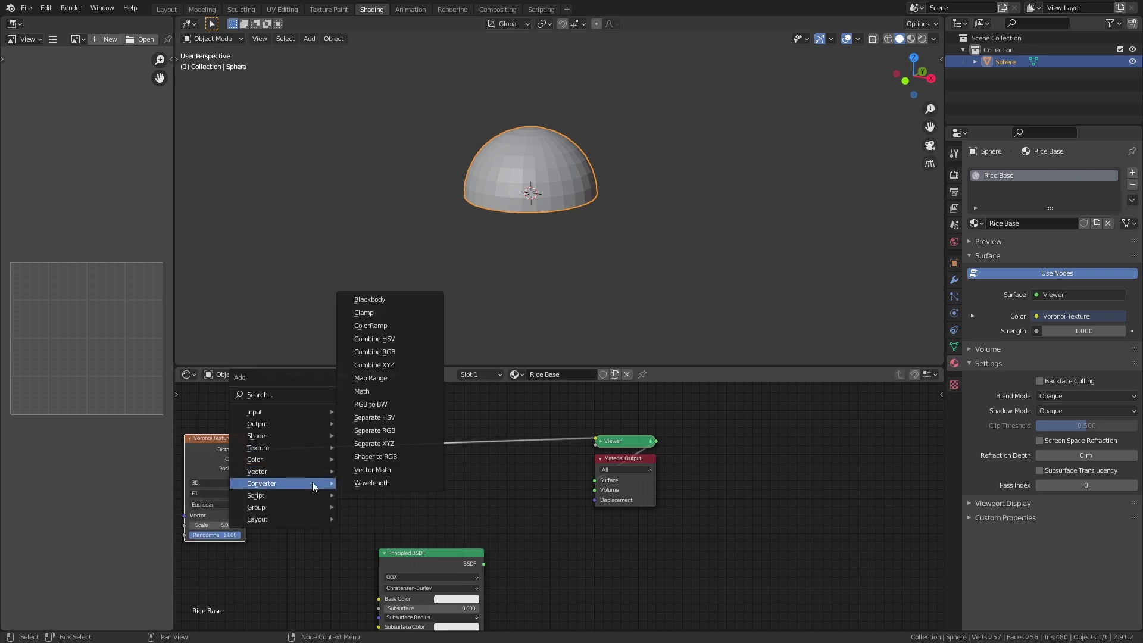
left_click(368, 325)
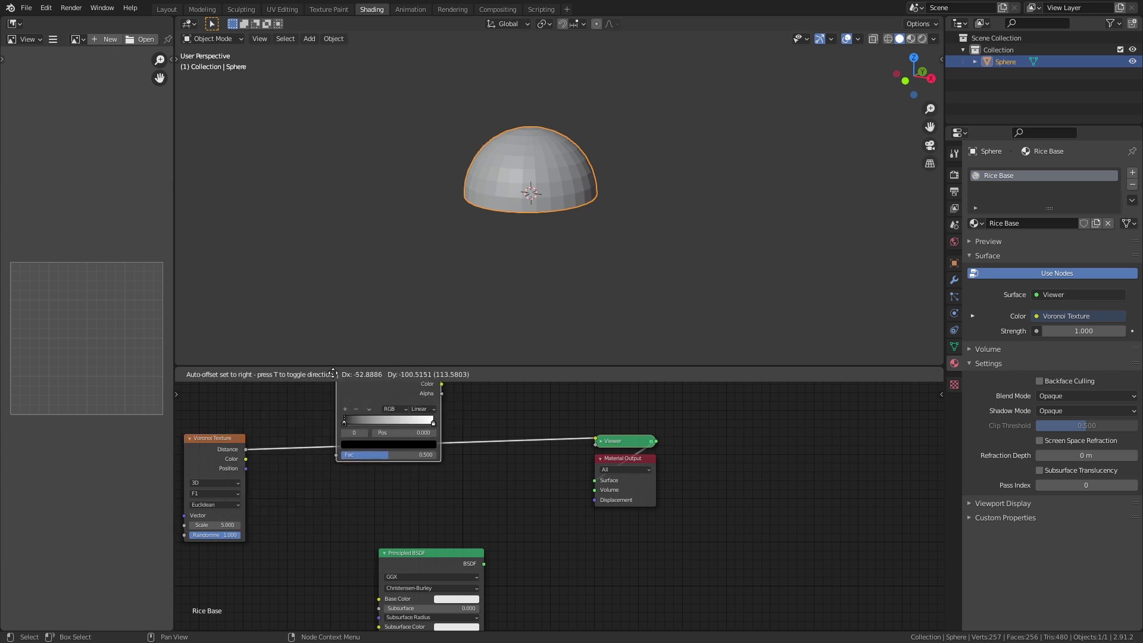
left_click(316, 397)
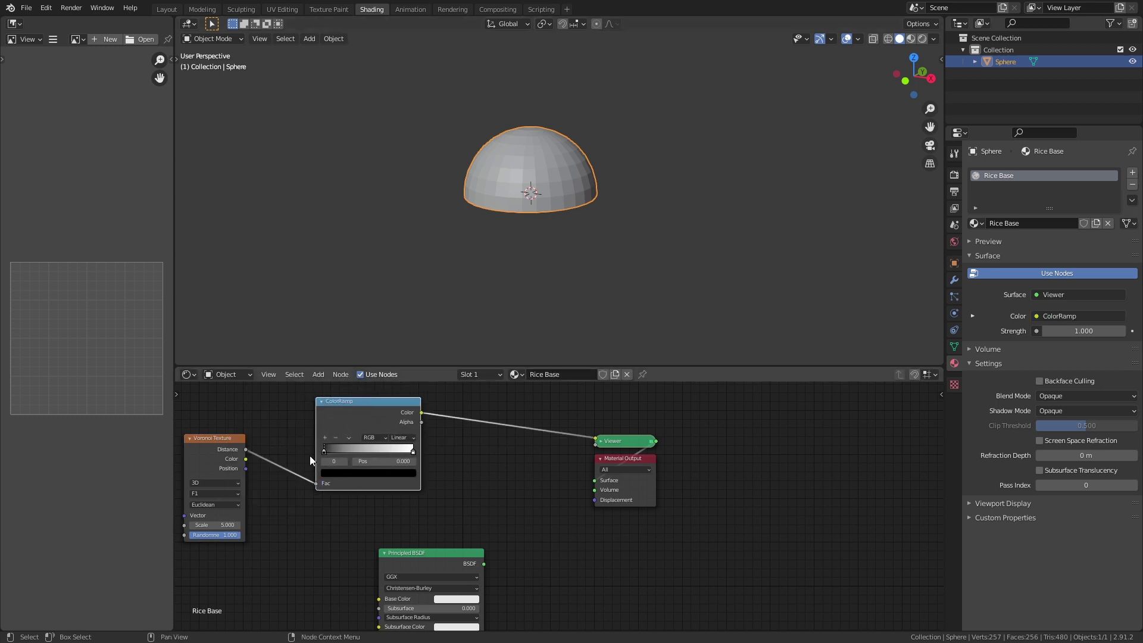
- Reverse the ColorRamp to run from white at about 0.355 to black, and display the dome in rendered shading
mouse_move(404, 455)
left_mouse_down()
mouse_move(389, 456)
mouse_move(429, 454)
left_mouse_up()
key("z")
left_click(478, 150)
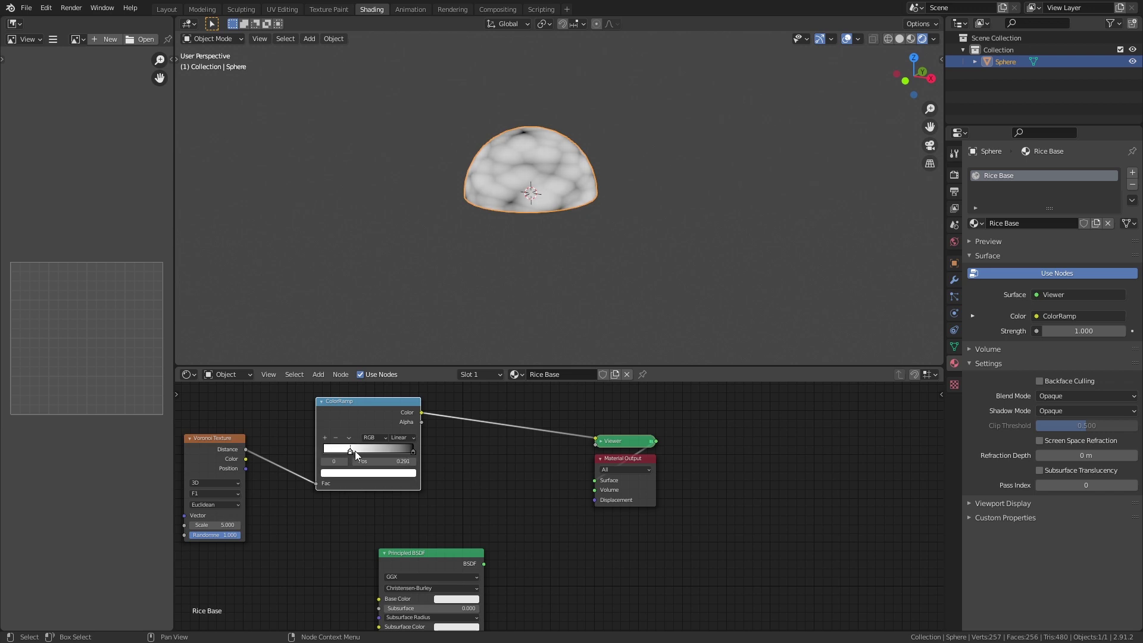
- Increase the Voronoi Texture scale to about 22.7 so the dome's cells become rice-sized
middle_click_drag(359, 456, 501, 474)
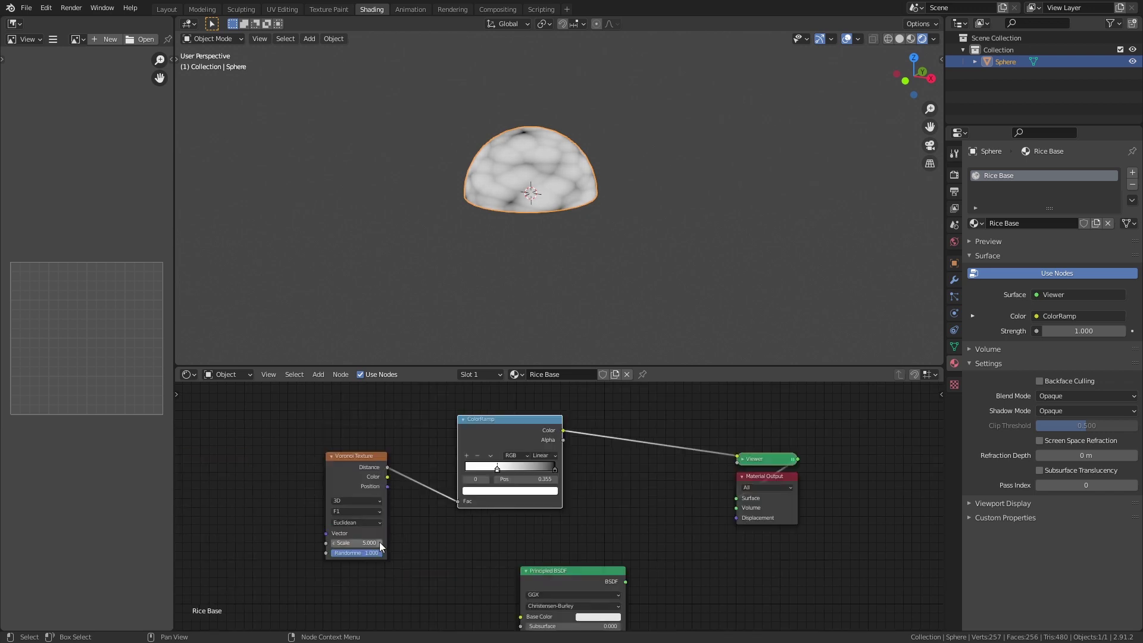
left_click_drag(358, 543, 427, 543)
scroll(588, 221, "up", 4)
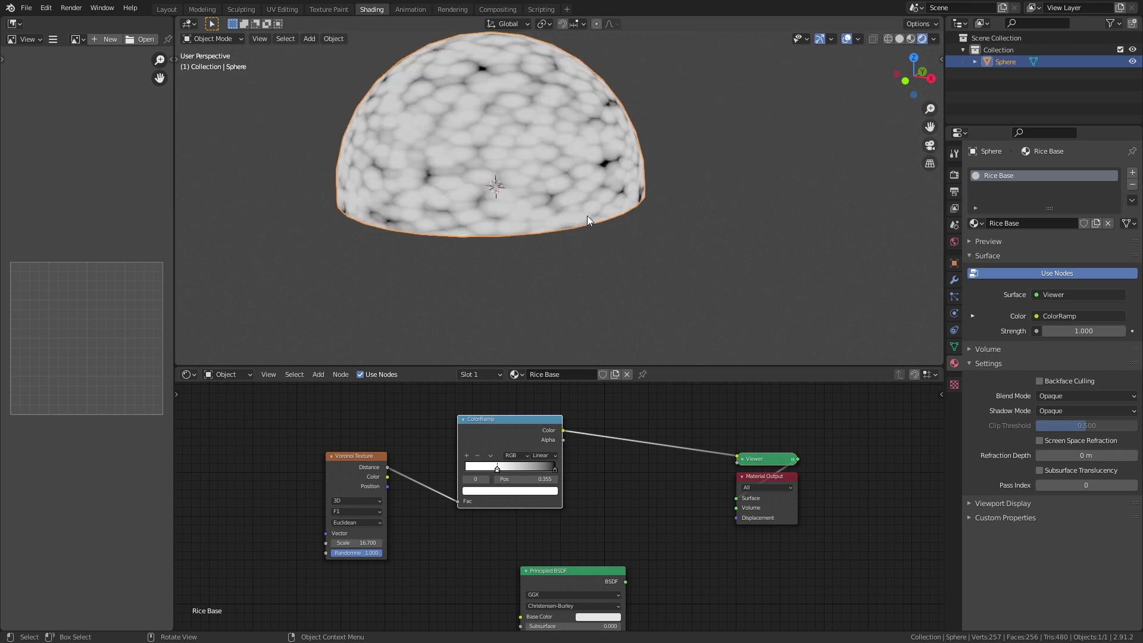
middle_click_drag(574, 218, 597, 300, "shift")
left_click_drag(366, 543, 402, 542)
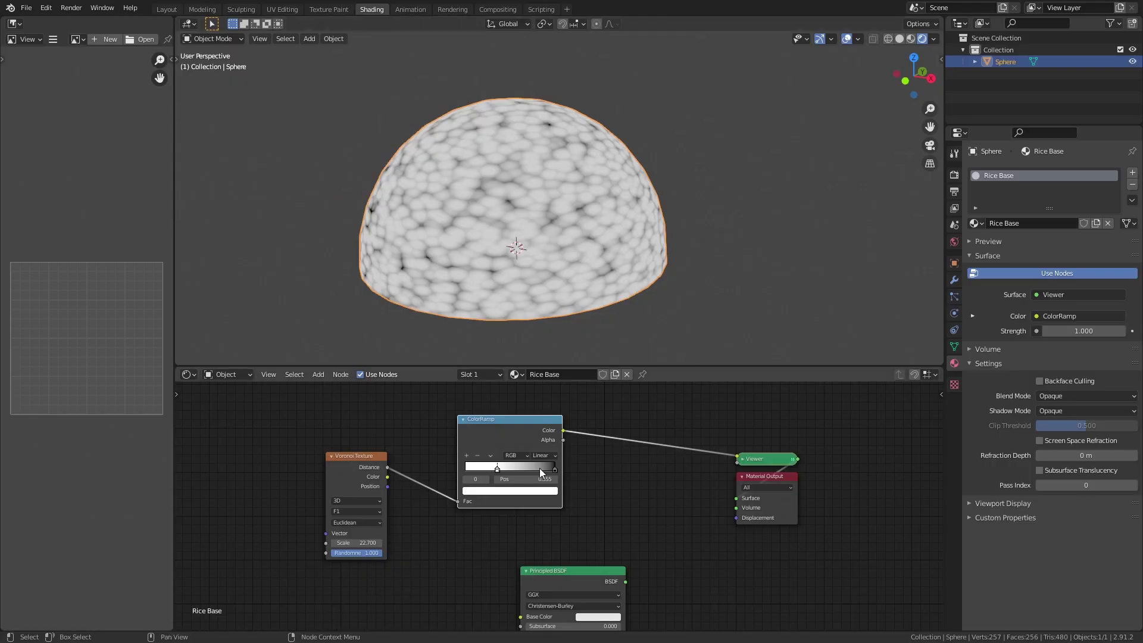
- Recolour the ColorRamp's black end tan and set a lighter tan stop closer to the white one
left_click(553, 492)
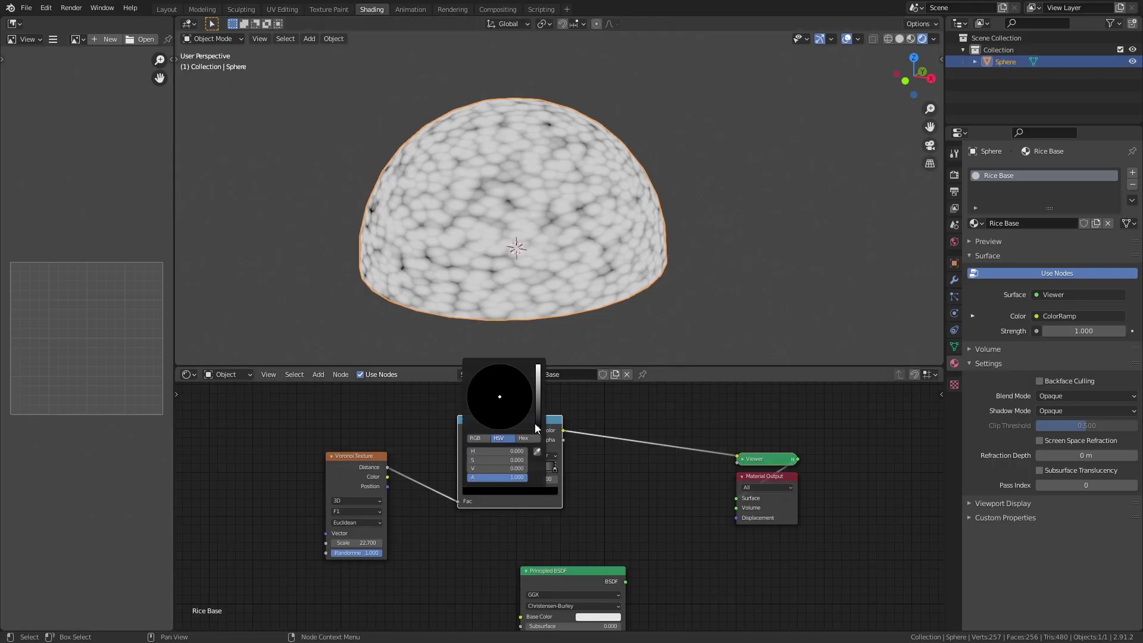
left_click_drag(538, 427, 495, 408)
left_click_drag(555, 469, 530, 469)
left_click(523, 491)
mouse_move(495, 404)
left_mouse_down()
mouse_move(488, 410)
mouse_move(539, 387)
mouse_move(496, 401)
left_mouse_up()
- Compare the two brown ColorRamp stops and fine-tune the tan shade of the outer one
left_click(546, 469)
left_click(523, 491)
left_click(530, 469)
left_click(524, 491)
middle_click_drag(486, 201, 566, 200)
left_click(545, 469)
left_click(524, 491)
left_click_drag(496, 405, 498, 402)
- Set the Voronoi scale to 22.9, move the white ColorRamp stop to about 0.491, and shift the neighbouring tan stop outward
left_click_drag(357, 543, 359, 543)
left_click_drag(483, 469, 511, 470)
middle_click_drag(560, 214, 506, 215)
scroll(524, 220, "up", 2)
scroll(524, 220, "down", 3)
left_click_drag(524, 470, 532, 470)
middle_click_drag(554, 221, 518, 218)
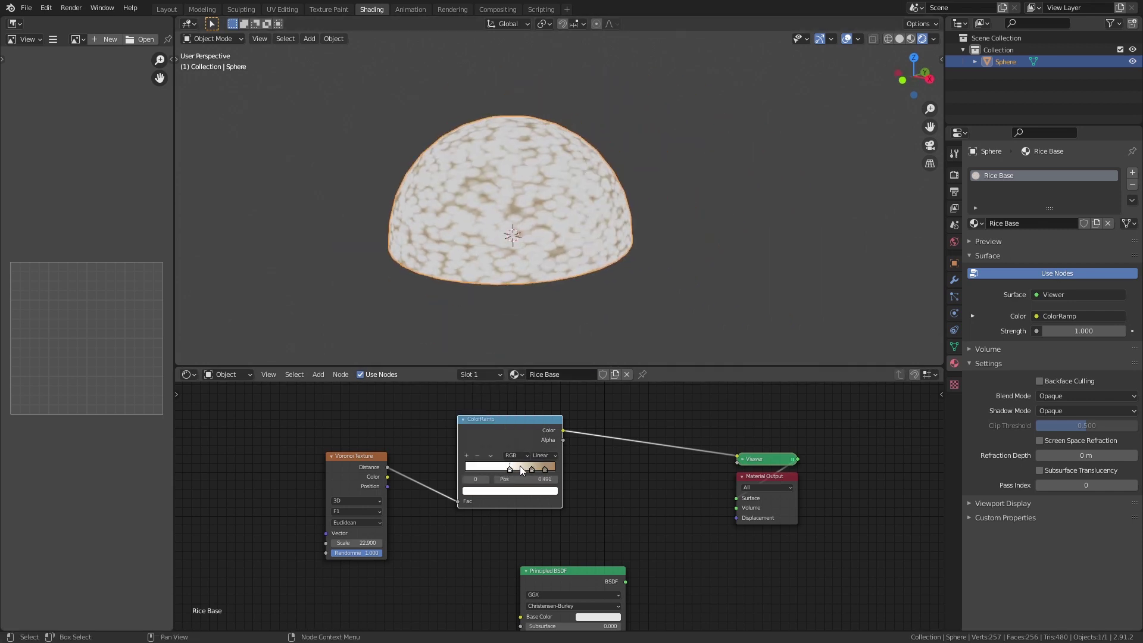
- Move the middle ColorRamp stop to about 0.675 and make its tan colour paler
left_click_drag(532, 470, 526, 470)
left_click(524, 491)
left_click_drag(497, 401, 498, 399)
left_click(545, 470)
left_click(524, 491)
- Readjust the position of the white ColorRamp stop to balance the grains against the tan gaps
middle_click_drag(607, 171, 570, 185)
scroll(570, 185, "up", 2)
left_click_drag(510, 469, 525, 470)
middle_click_drag(592, 212, 616, 204)
scroll(616, 204, "down", 1)
- Check the dome's rice pattern with the viewport overlays hidden, and show the overlays again
key("alt+shift+z")
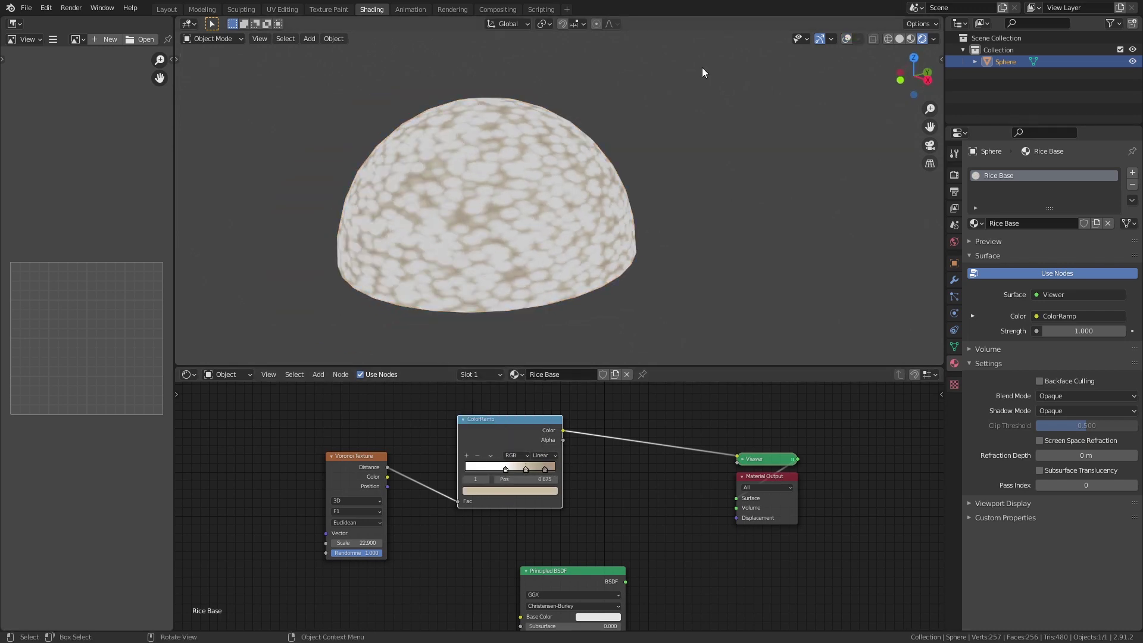
left_click(847, 39)
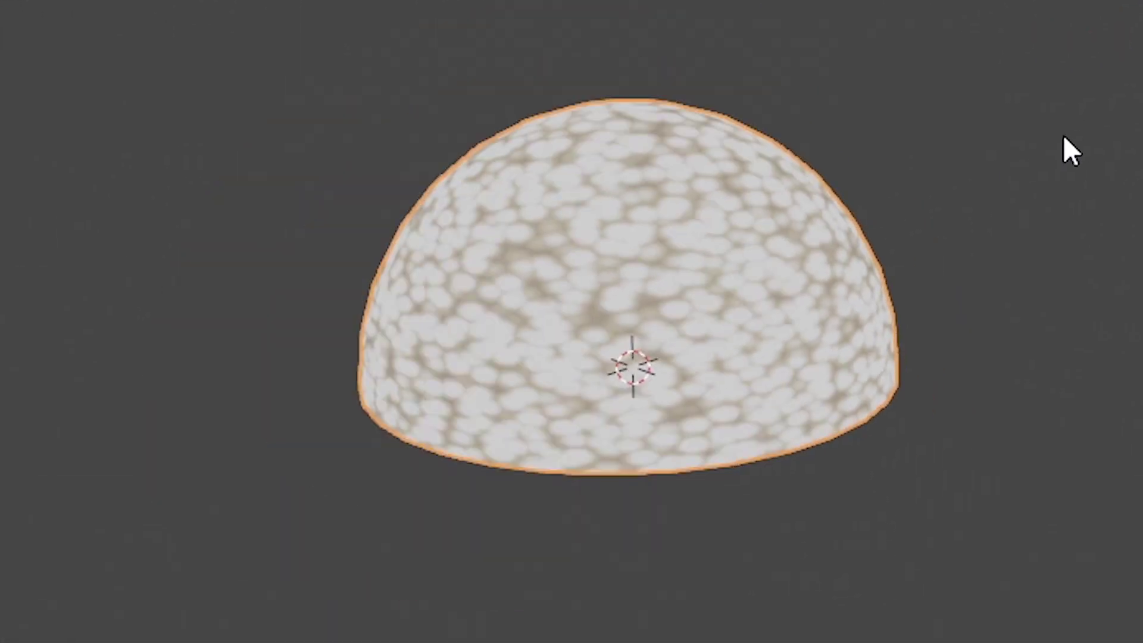
middle_click_drag(654, 143, 657, 188, "shift")
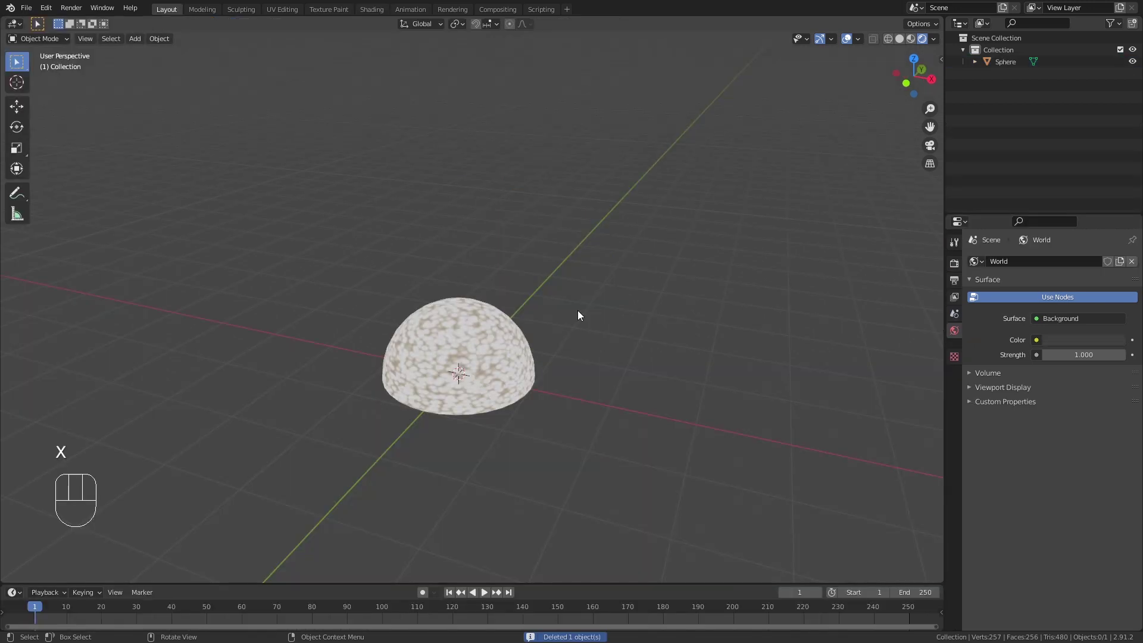
- Delete the selected object and add a 10-vertex mesh cylinder with 1 m radius and 2 m depth
key("x")
left_click(578, 310)
key("shift+a")
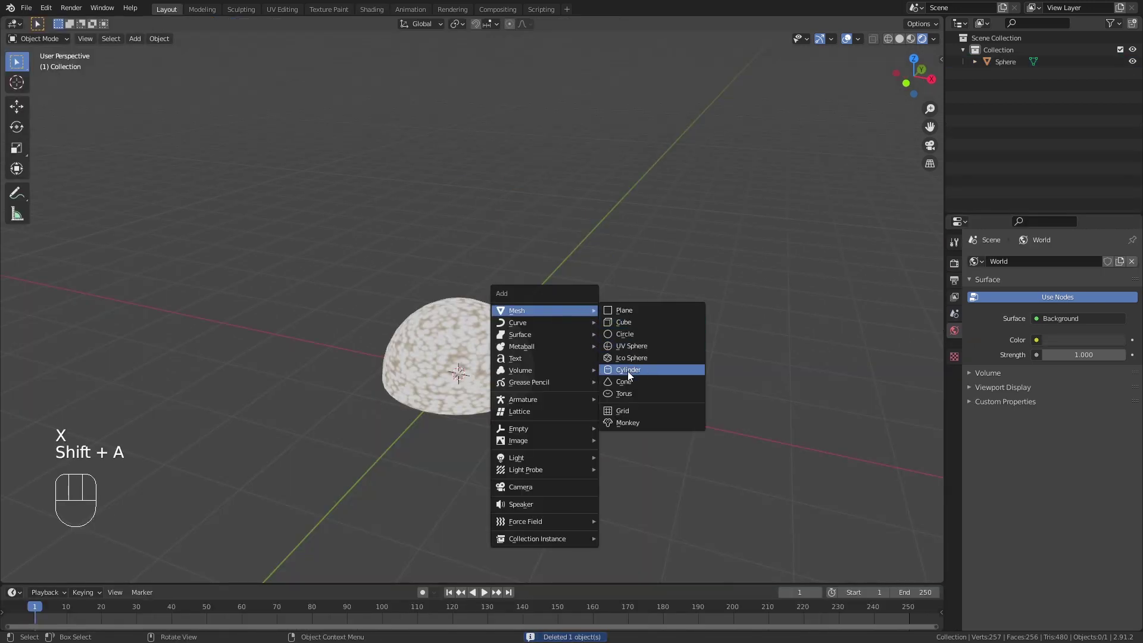
left_click(628, 370)
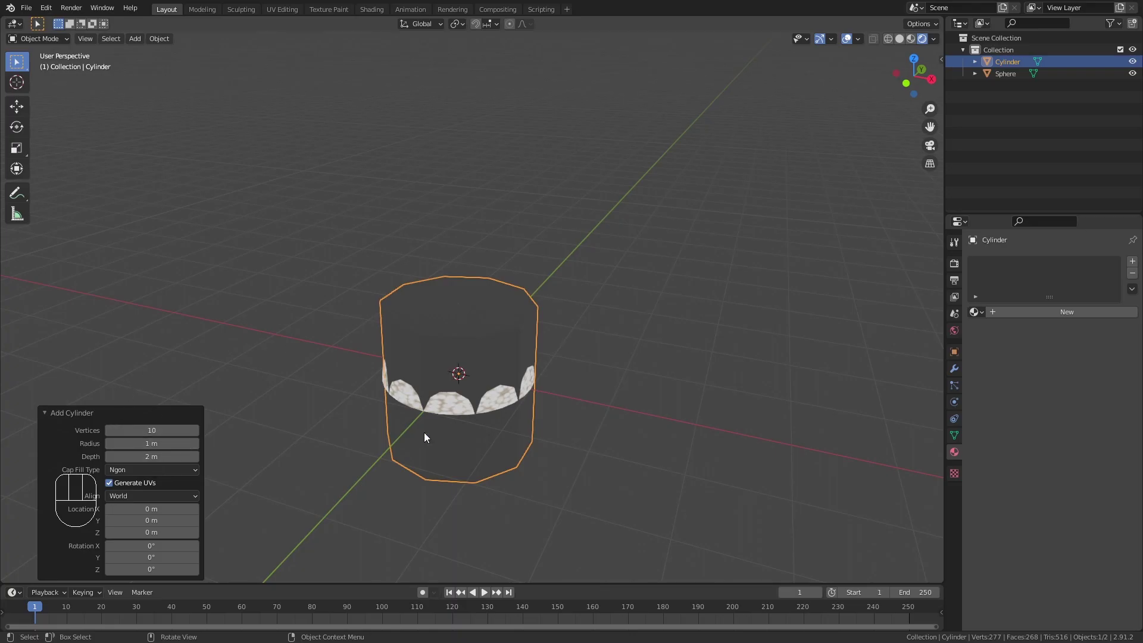
- Raise the cylinder along Z until it is clear of the dome, and switch to solid shading
key("g")
key("z")
left_click(608, 192)
key("z")
middle_click_drag(551, 94, 557, 228, "shift")
- Inset the cylinder's top and bottom faces by about 0.35 m
key("Tab")
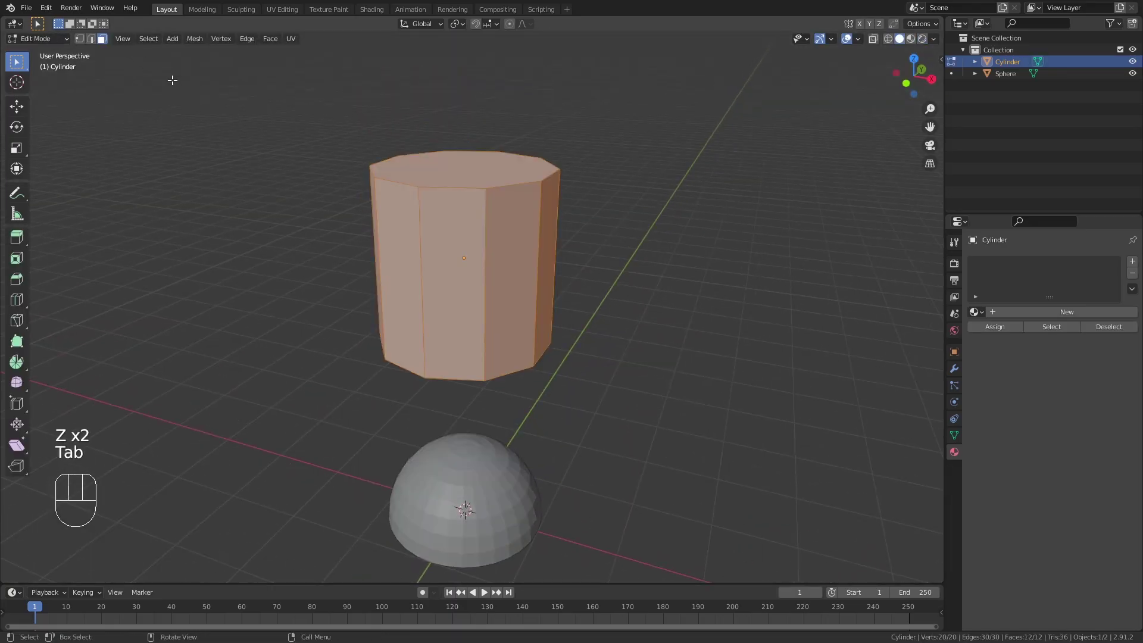
left_click(424, 164)
middle_click_drag(447, 238, 432, 171)
left_click(458, 262, "shift")
key("i")
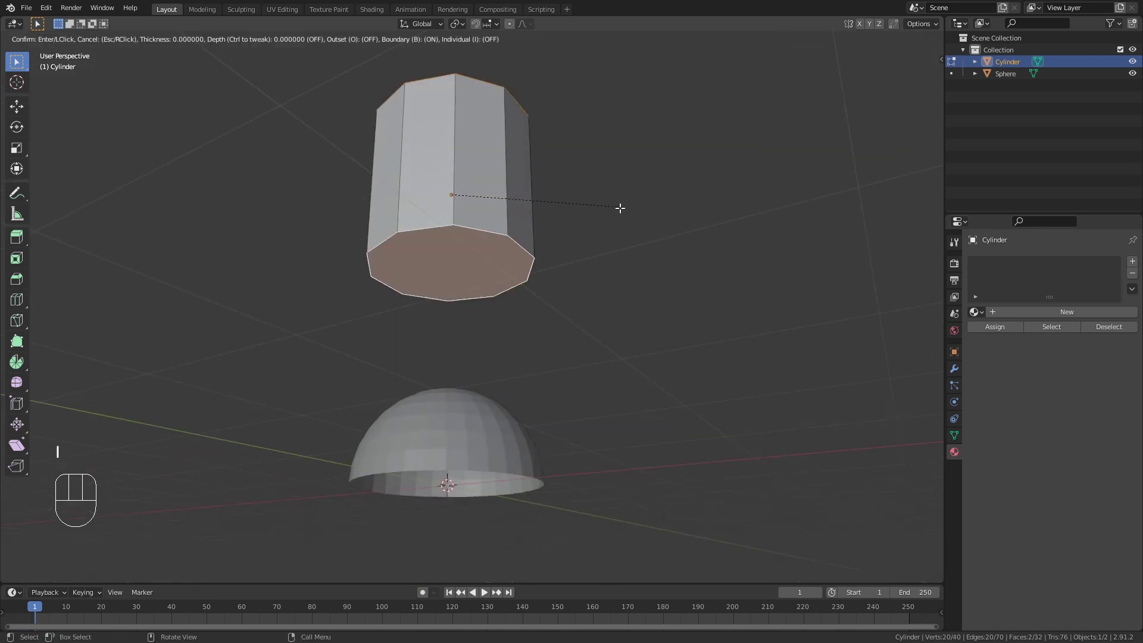
left_click(591, 215)
- Scale the two inset end faces apart along Z by about 1.46 to taper the cylinder's ends
middle_click_drag(589, 212, 589, 222)
key("s")
key("z")
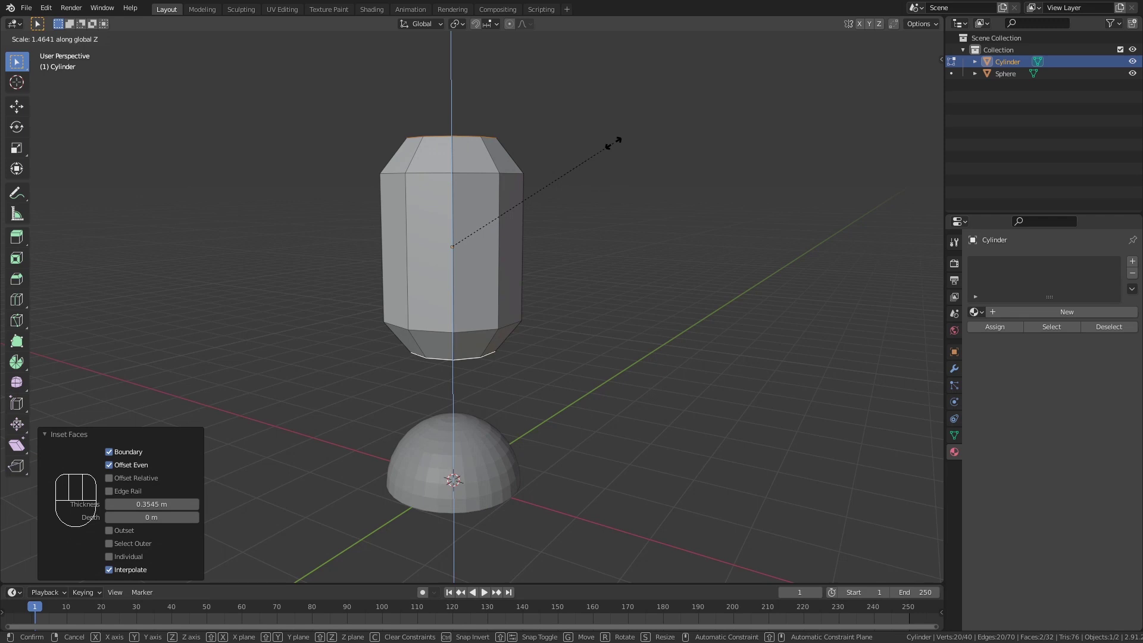
left_click(613, 143)
- Add three evenly spaced horizontal loop cuts around the cylinder's straight middle section
key("ctrl+r")
scroll(456, 237, "up", 1)
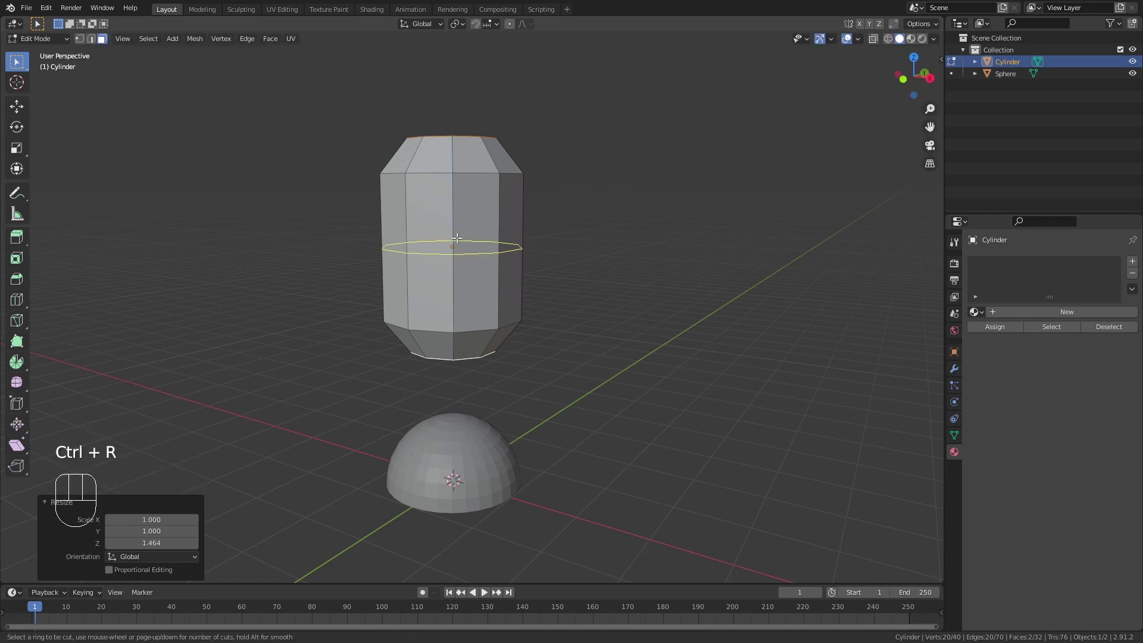
scroll(457, 237, "up", 1)
left_click(457, 237)
right_click(461, 249)
- Scale the middle edge loop outward by about 1.17 with smooth proportional editing to bulge the grain
left_click(471, 252, "alt")
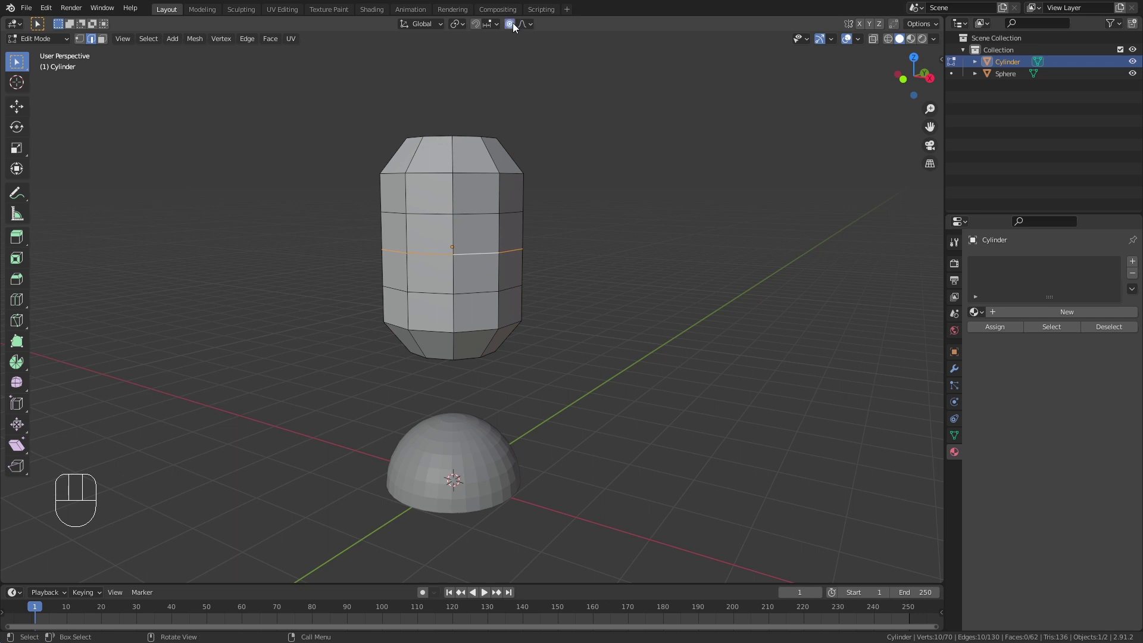
key("s")
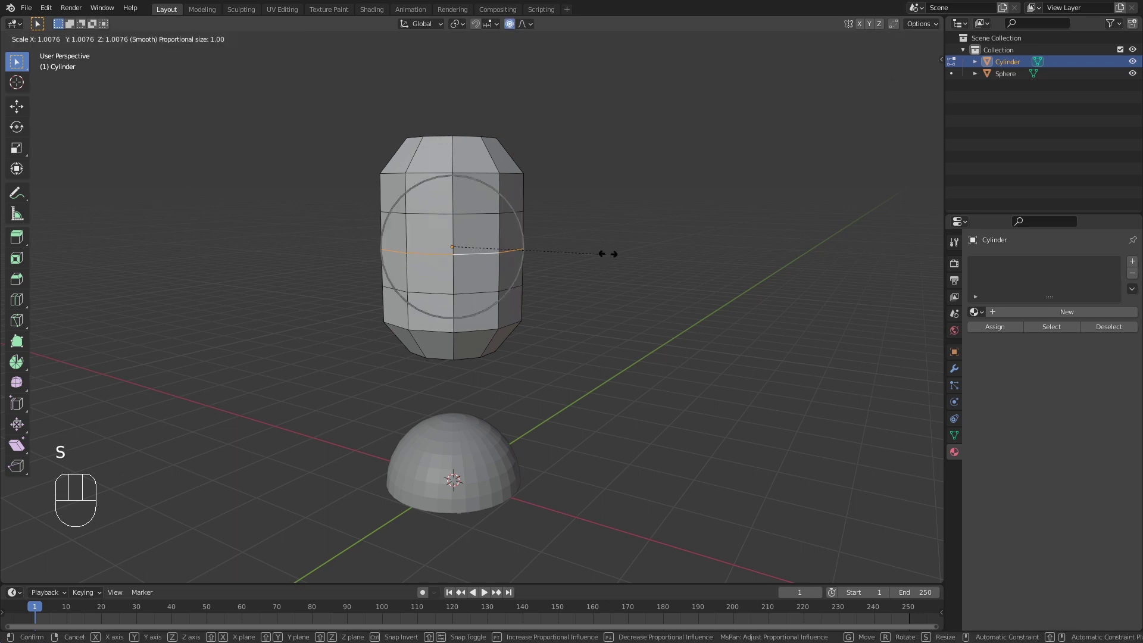
scroll(613, 251, "down", 3)
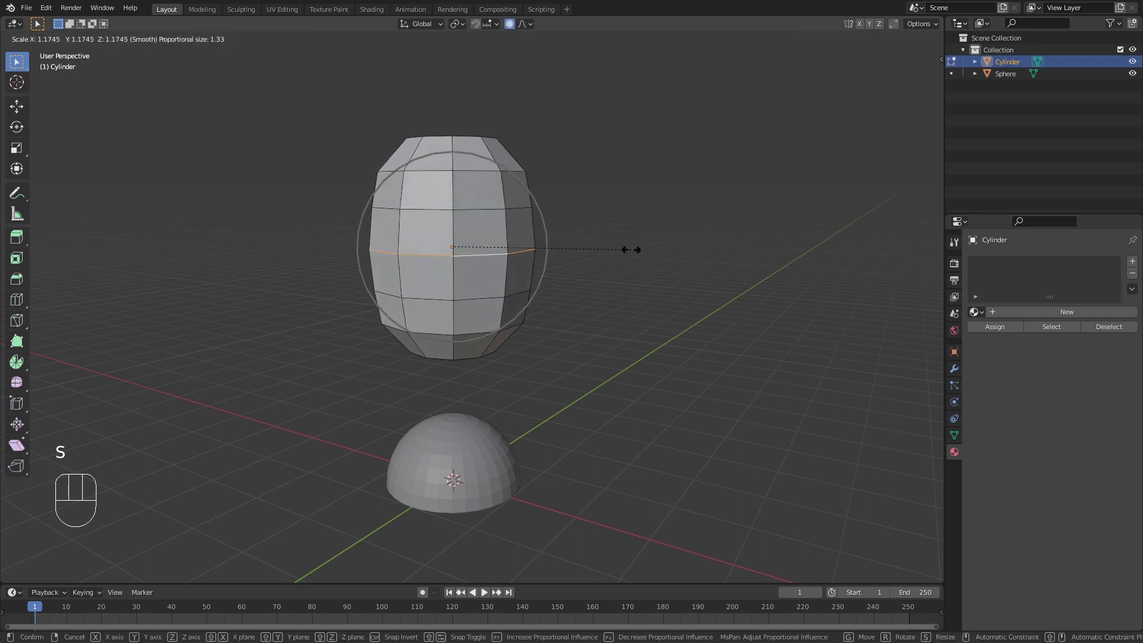
left_click(632, 249)
- Stretch the grain's top and bottom end faces along Z by about 1.1 with proportional editing
left_click(103, 39)
middle_click_drag(398, 156, 454, 119)
left_click(450, 149)
left_click(450, 313, "shift")
key("s")
key("z")
scroll(595, 256, "up", 5)
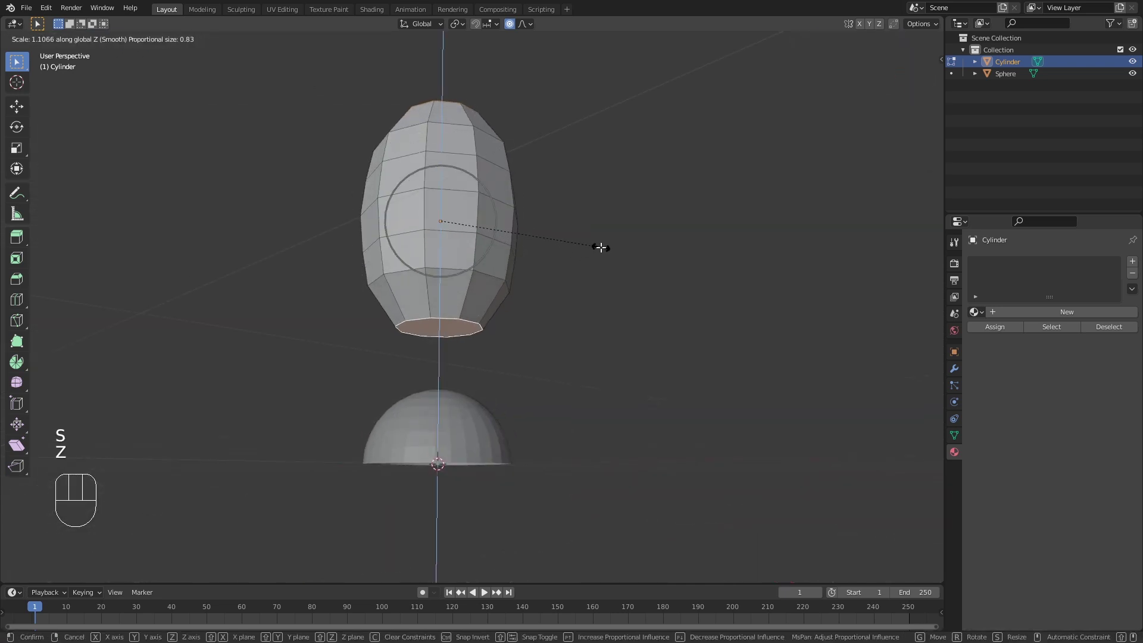
left_click(593, 248)
- Inset both end faces of the grain by about 0.22 m
middle_click_drag(592, 249, 589, 316)
key("i")
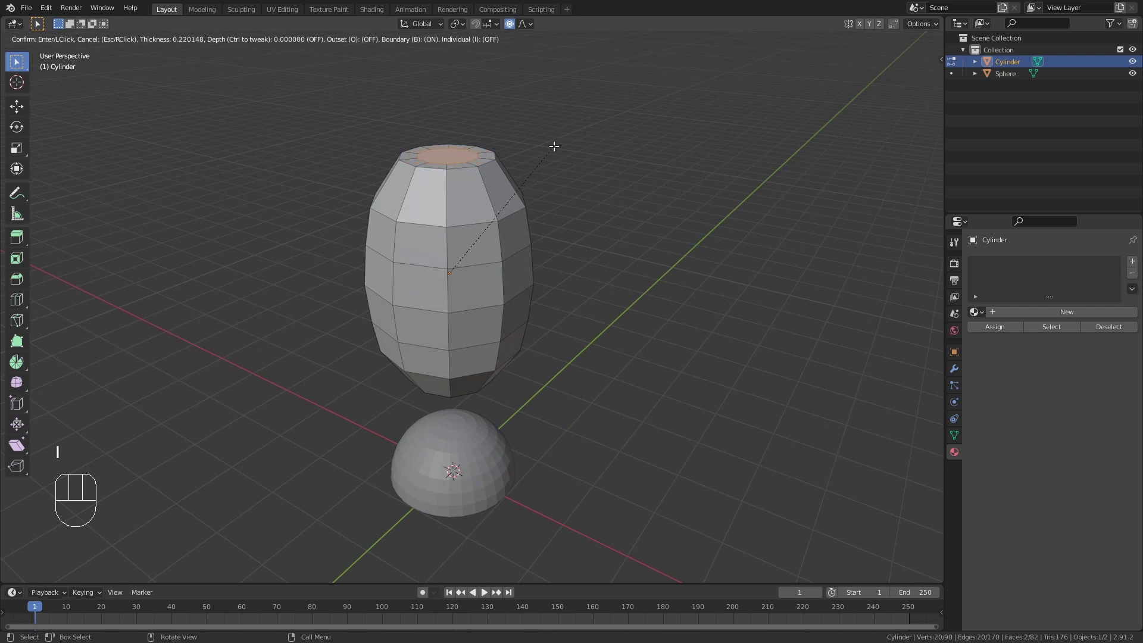
left_click(553, 147)
- Merge the inner top face of the grain at its center
left_click(465, 150)
scroll(462, 159, "up", 3)
middle_click_drag(465, 140, 480, 238)
left_click(600, 171)
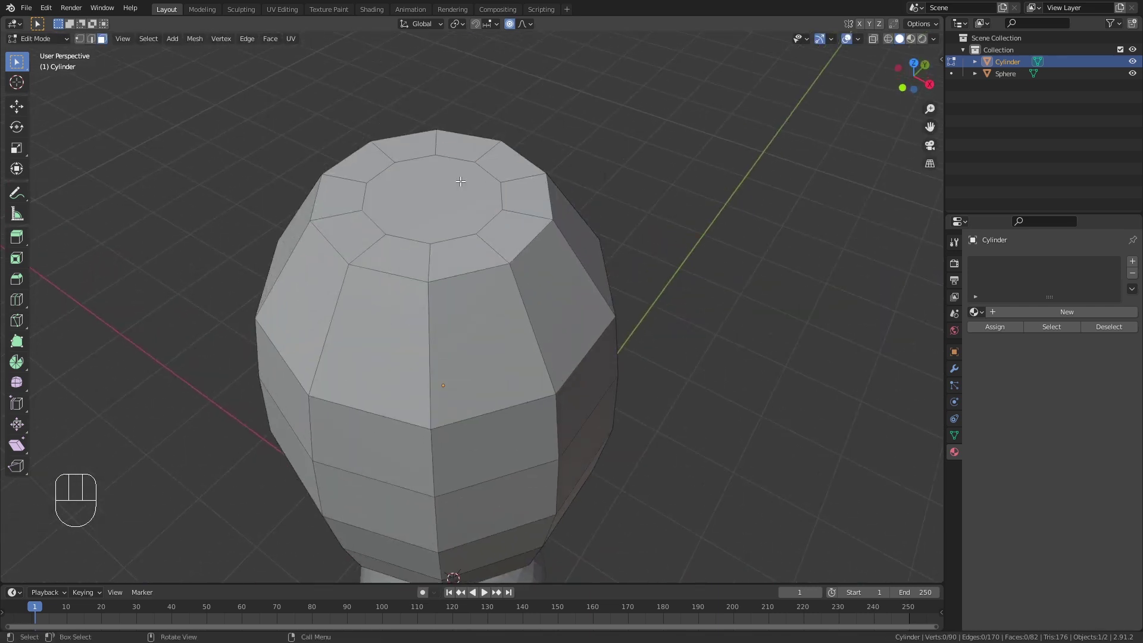
left_click(460, 182)
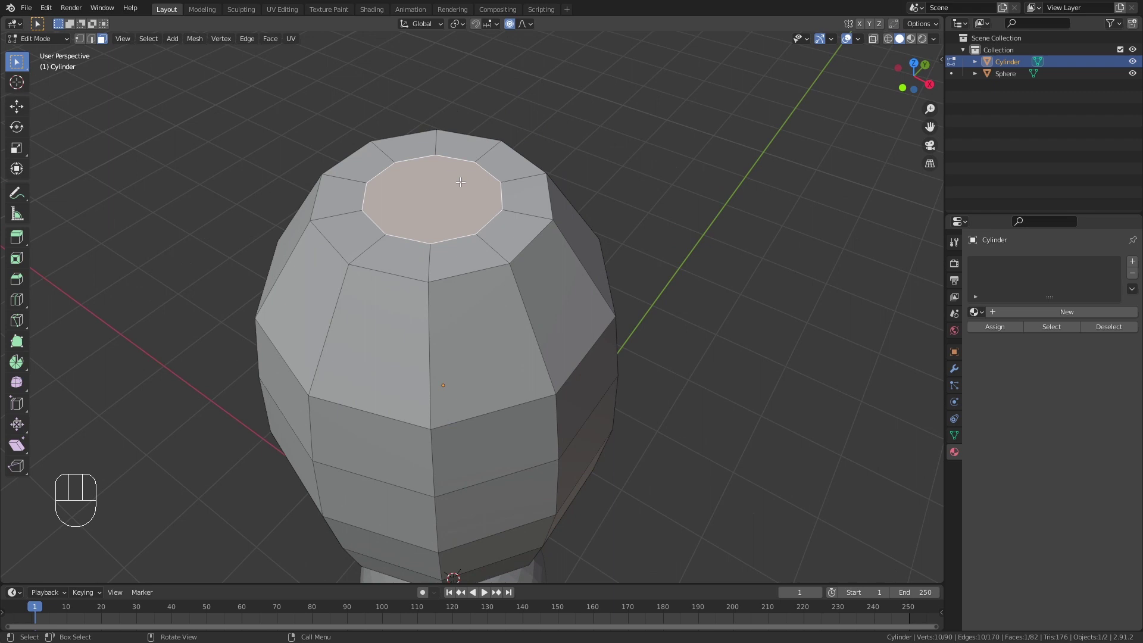
key("m")
left_click(461, 184)
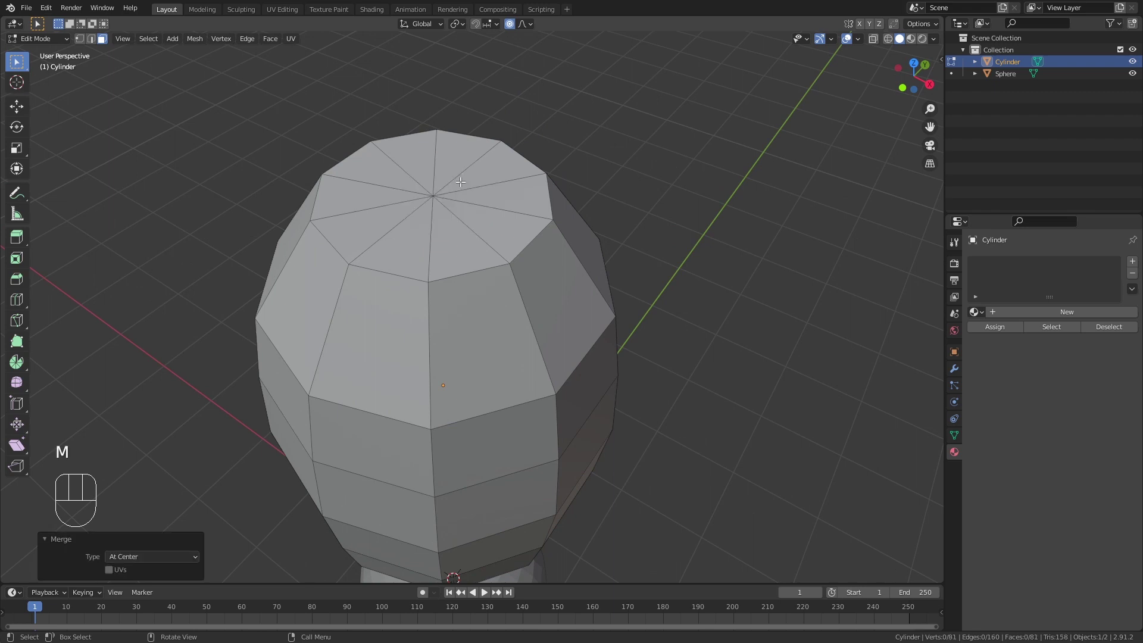
- Merge the inner face on the underside of the grain at its center
middle_click_drag(460, 181, 459, 316)
left_click(460, 324)
key("m")
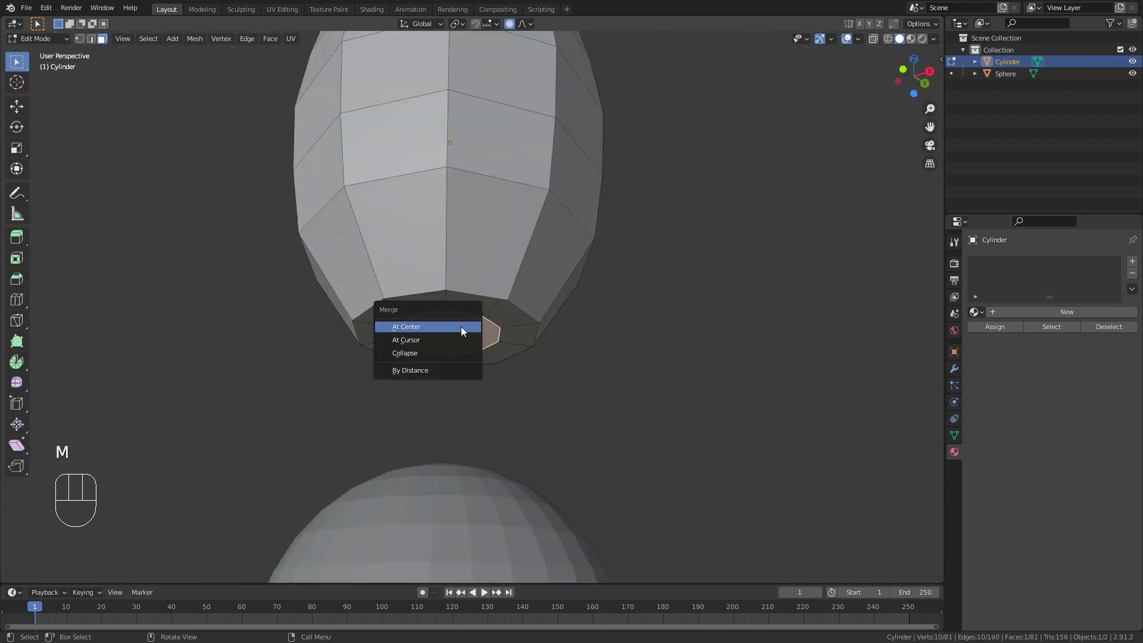
left_click(463, 330)
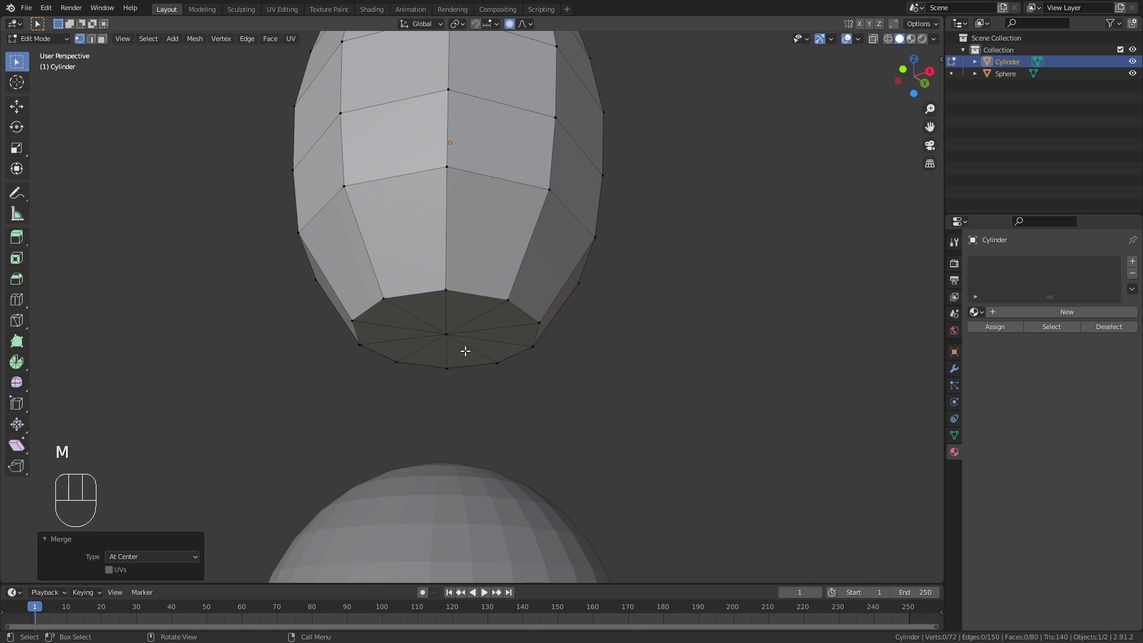
- Stretch the grain's two tip vertices apart along Z, and lower the grain about 3.4 m so it sits beside the dome
left_click(453, 336)
scroll(506, 200, "down", 2)
middle_click_drag(518, 182, 520, 275)
left_click(456, 204, "shift")
middle_click_drag(576, 168, 576, 145)
key("s")
key("z")
left_click(584, 125)
key("Tab")
left_click(422, 272)
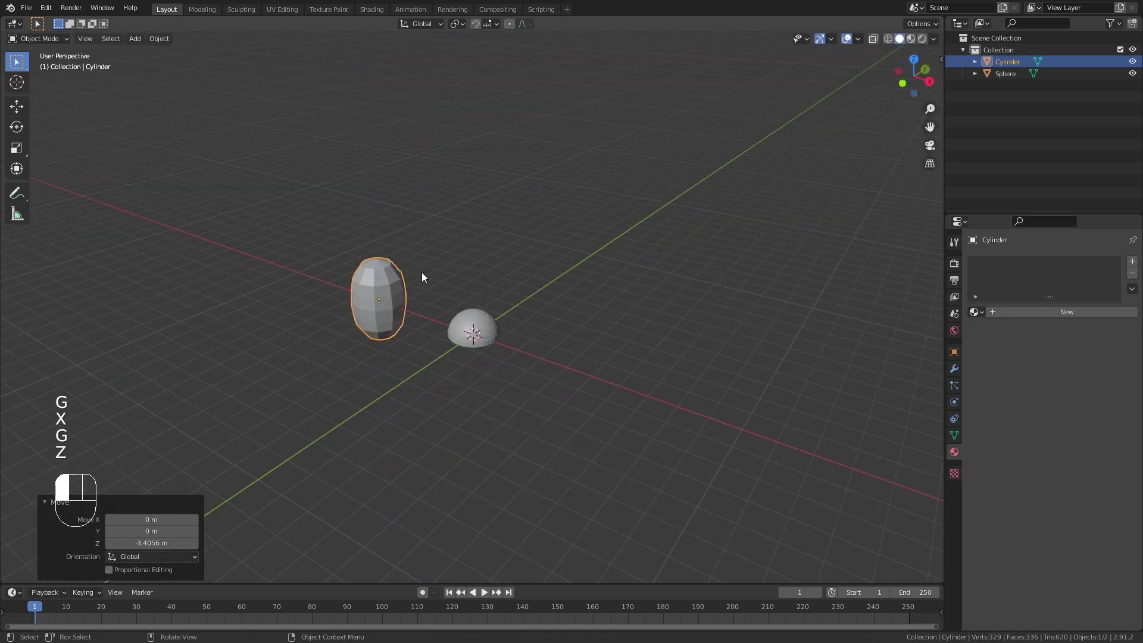
- Add a new particle system of type Hair to the dome
scroll(498, 334, "up", 5)
left_click(498, 334)
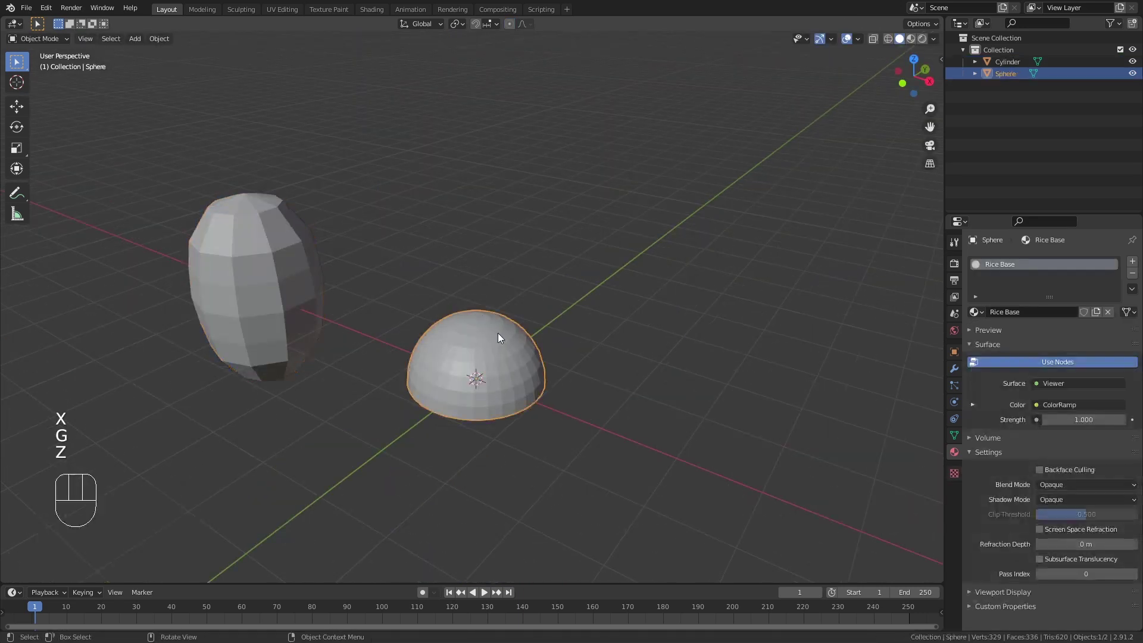
scroll(498, 334, "up", 3)
middle_click_drag(536, 363, 577, 330, "shift")
left_click(955, 386)
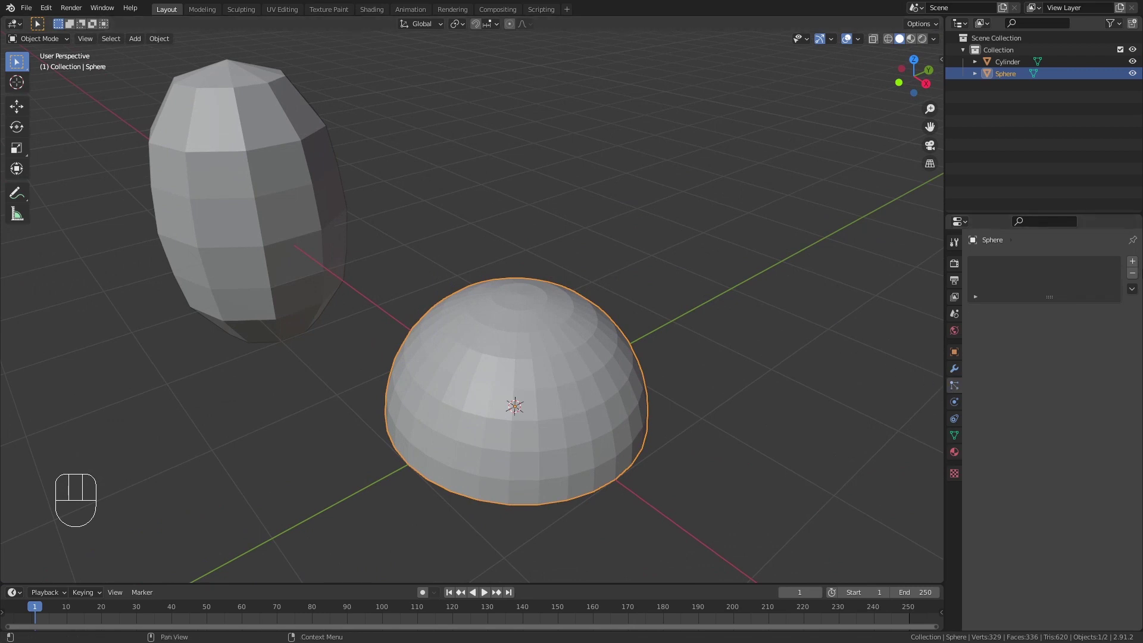
left_click(1132, 262)
left_click(1077, 328)
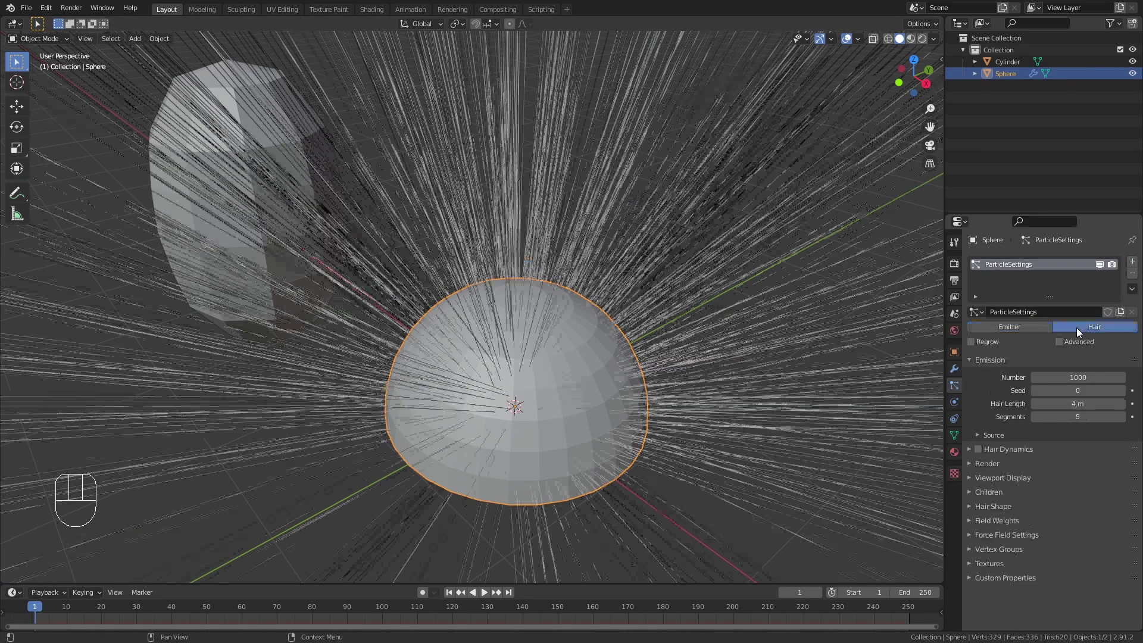
- Render the dome's hair particles as an object, using the Cylinder grain as the instance object
left_click(1035, 466)
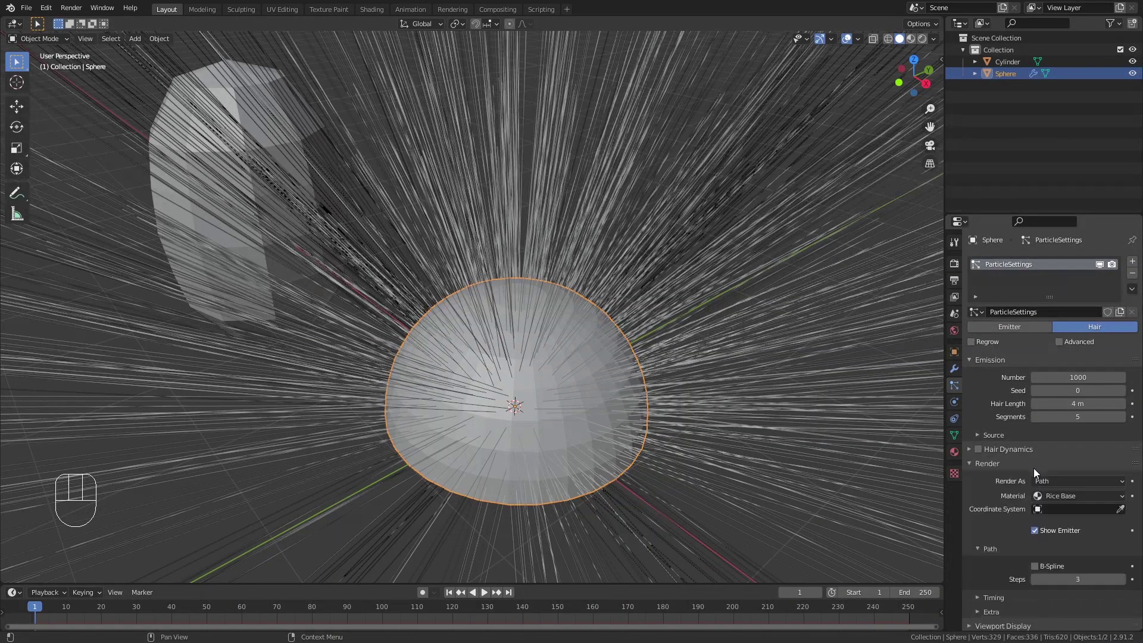
left_click(1057, 481)
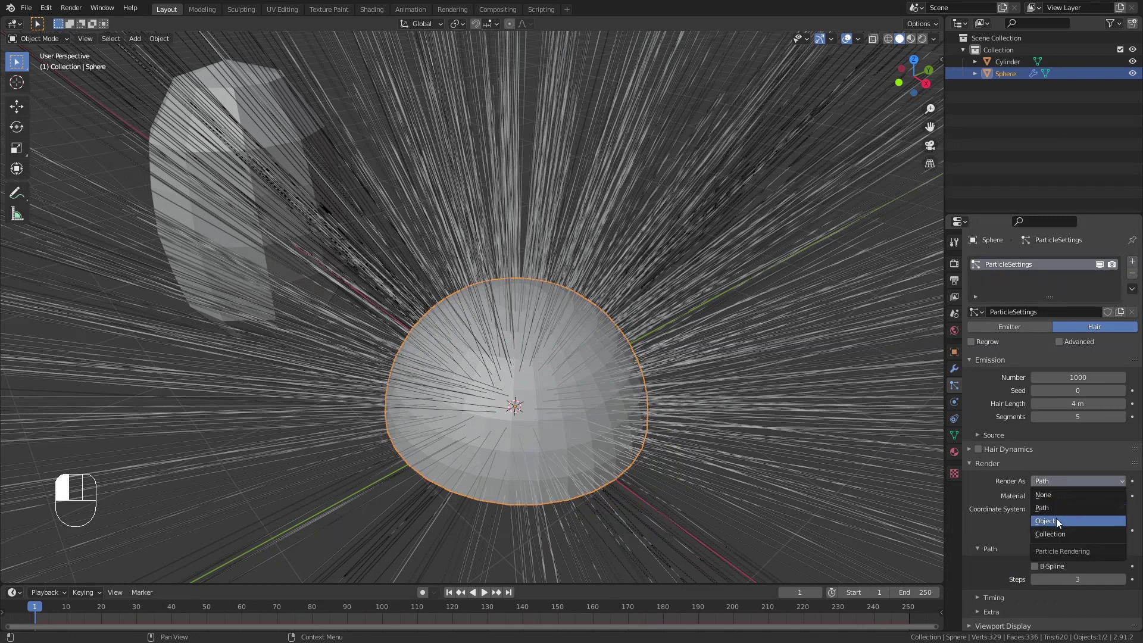
left_click(1056, 518)
left_click(1063, 566)
left_click(1022, 445)
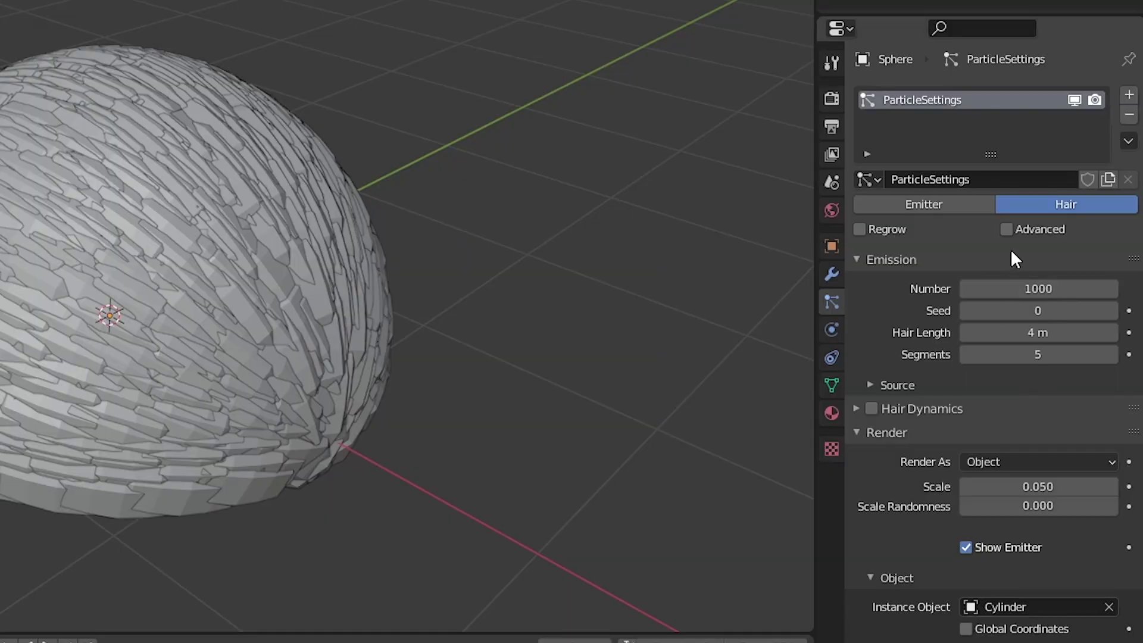
- Enable the advanced particle options and rotation, with the orientation axis set to Normal
left_click(1006, 230)
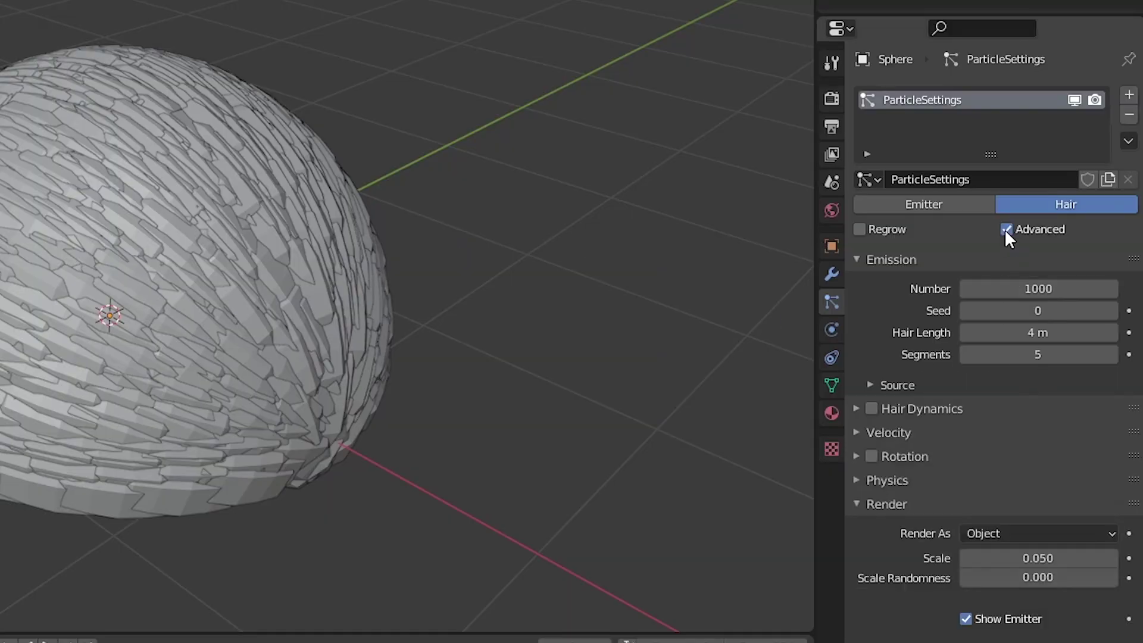
scroll(926, 424, "down", 3)
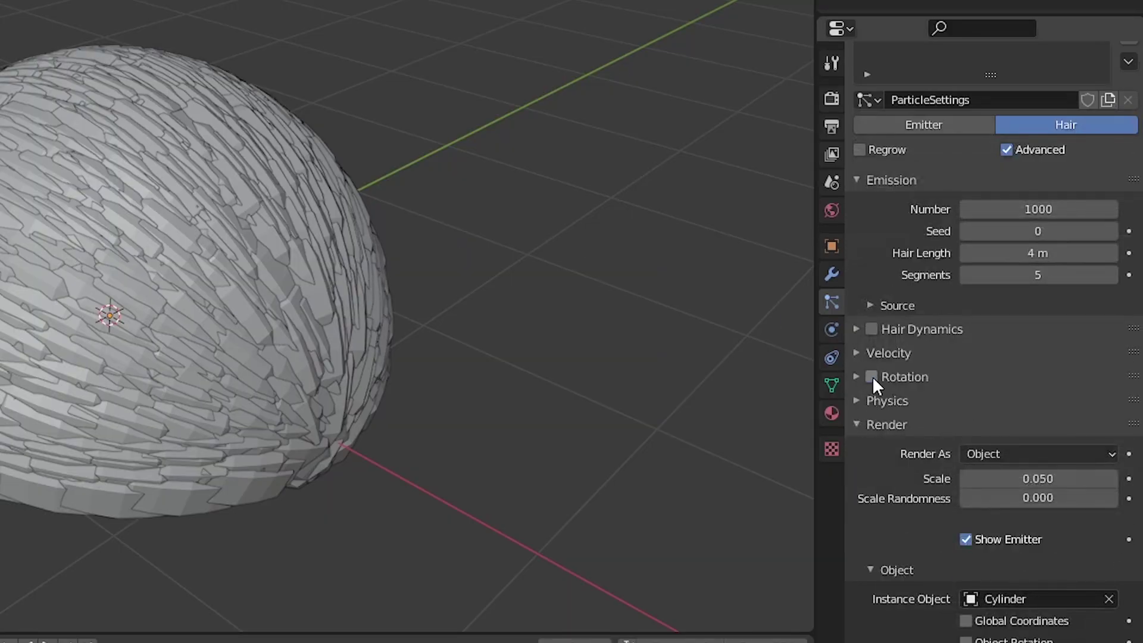
left_click(903, 383)
left_click(980, 409)
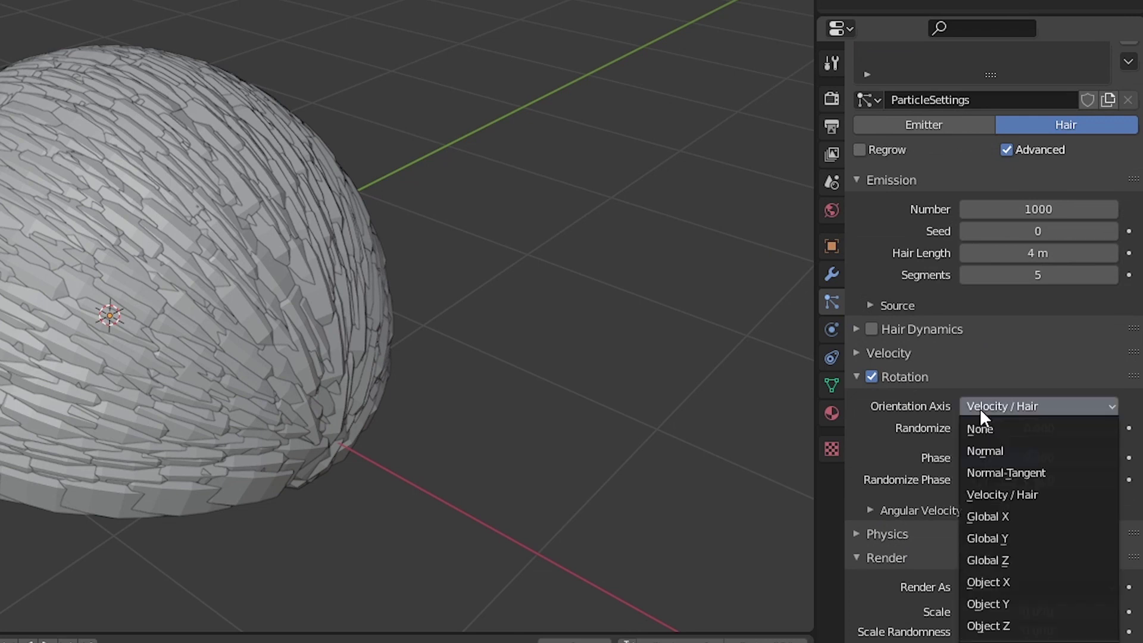
left_click(985, 448)
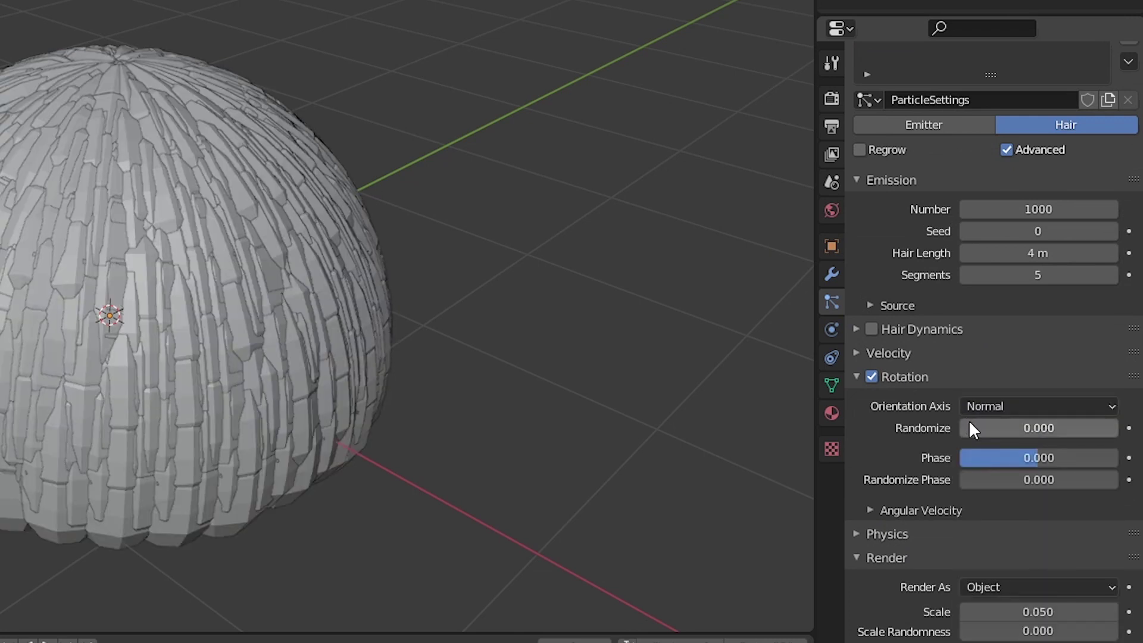
- Set rotation Randomize to 0.478, Randomize Phase to 0.981, render scale to 0.010 and scale randomness to 0.199
left_click_drag(982, 424, 1034, 434)
left_click_drag(1013, 480, 1054, 480)
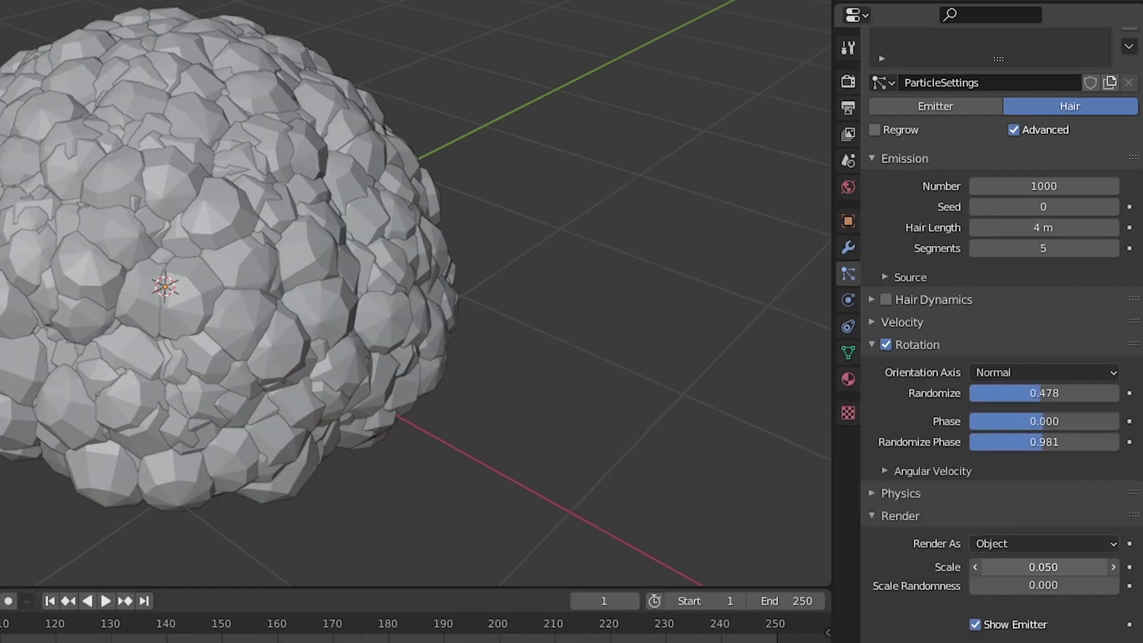
left_click_drag(1060, 567, 999, 585)
scroll(567, 421, "up", 1)
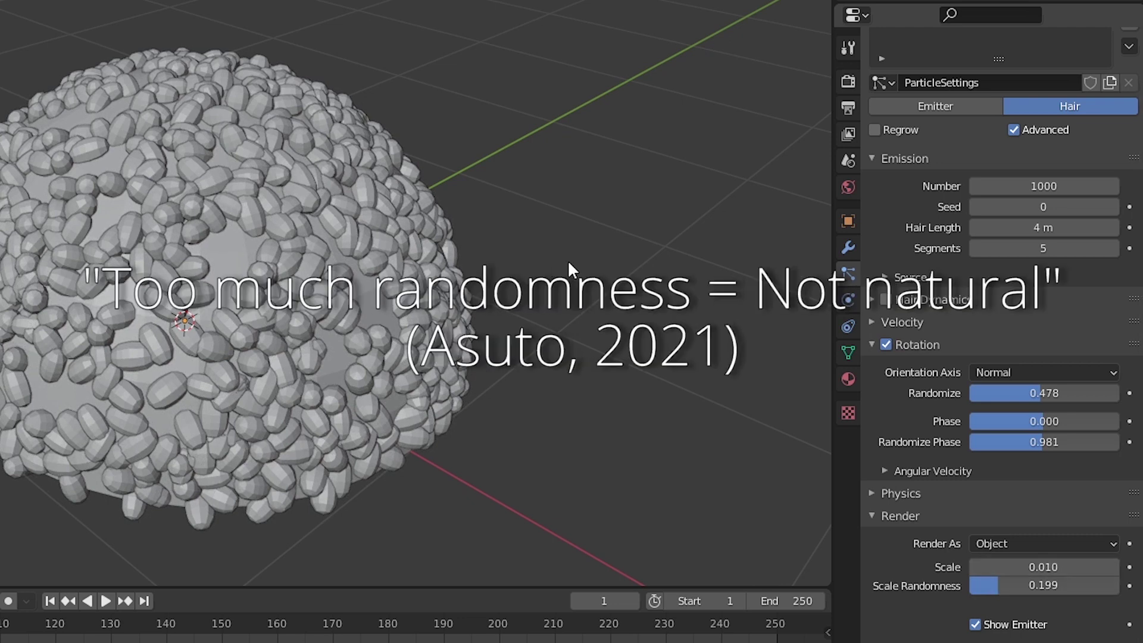
- Slim the whole grain mesh by shrinking all its vertices inward along their normals with Shrink/Fatten
left_click(250, 208)
key("Tab")
key("a")
key("s")
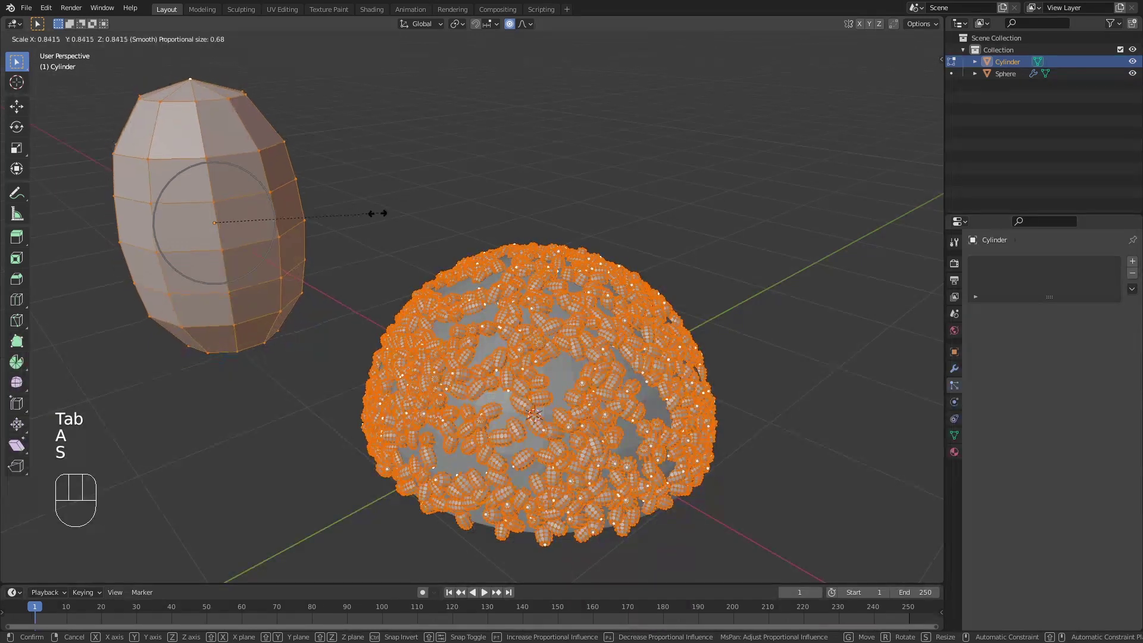
key("Tab")
key("Tab")
key("alt+s")
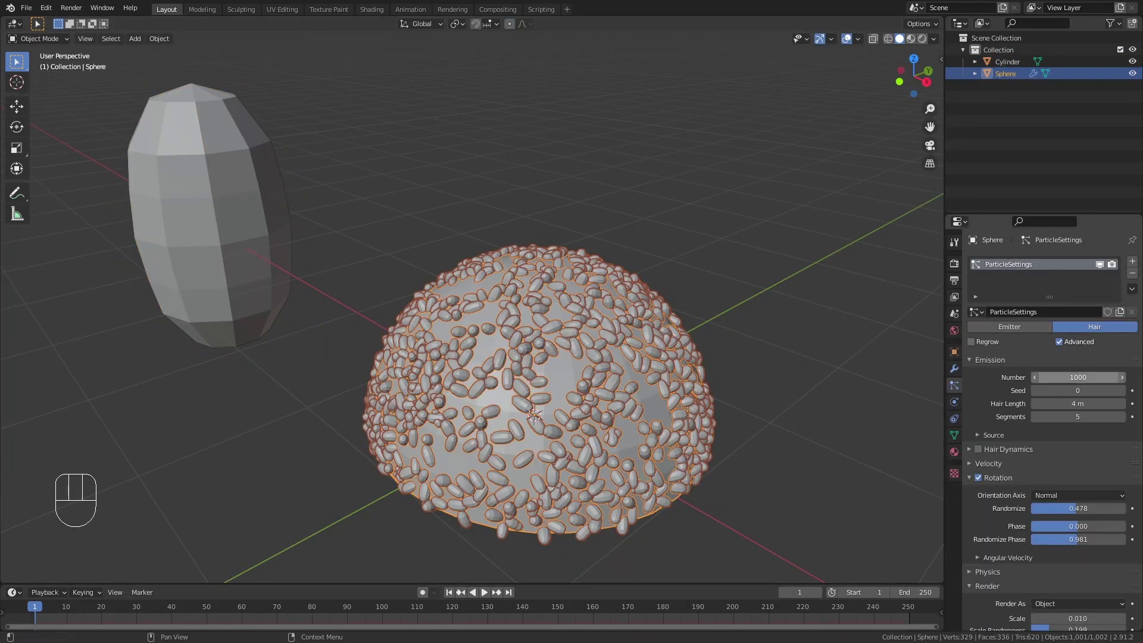
- Raise the dome's hair particle number to about 1,950 and shade the grain smooth
left_click_drag(1077, 377, 1102, 376)
middle_click_drag(806, 366, 768, 357)
left_click(281, 233)
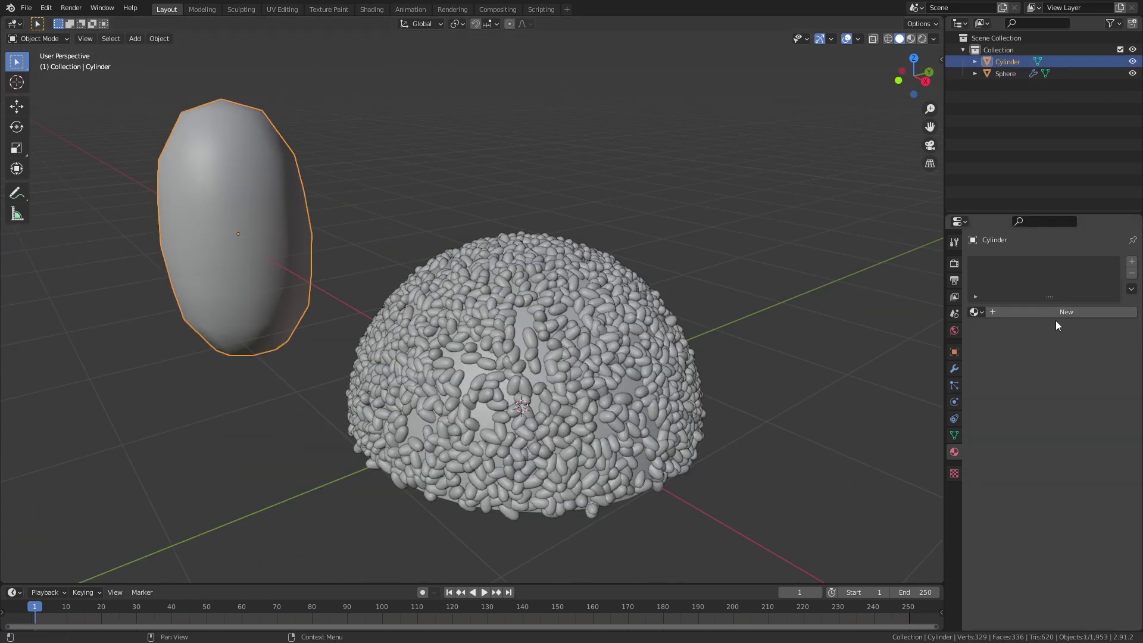
- Create a new material on the grain and name it Rice Particles
left_click(1053, 313)
double_click(994, 268)
type("Rice Parti")
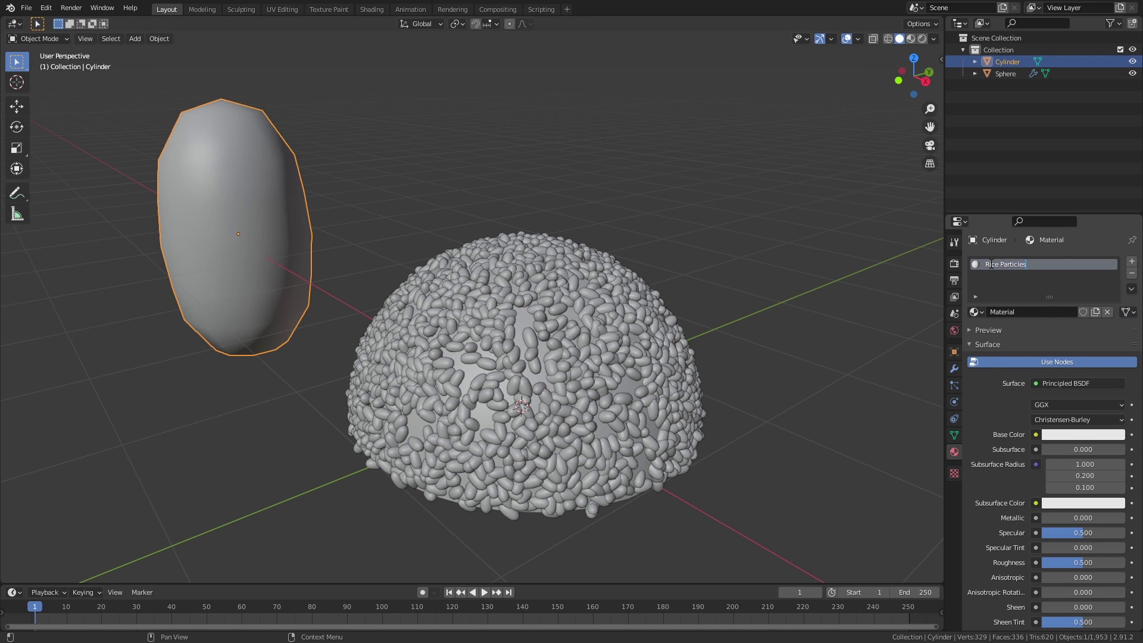
type("cles")
key("Return")
- In the Shading workspace, insert a Shader to RGB node between the Principled BSDF and the Material Output
left_click(372, 9)
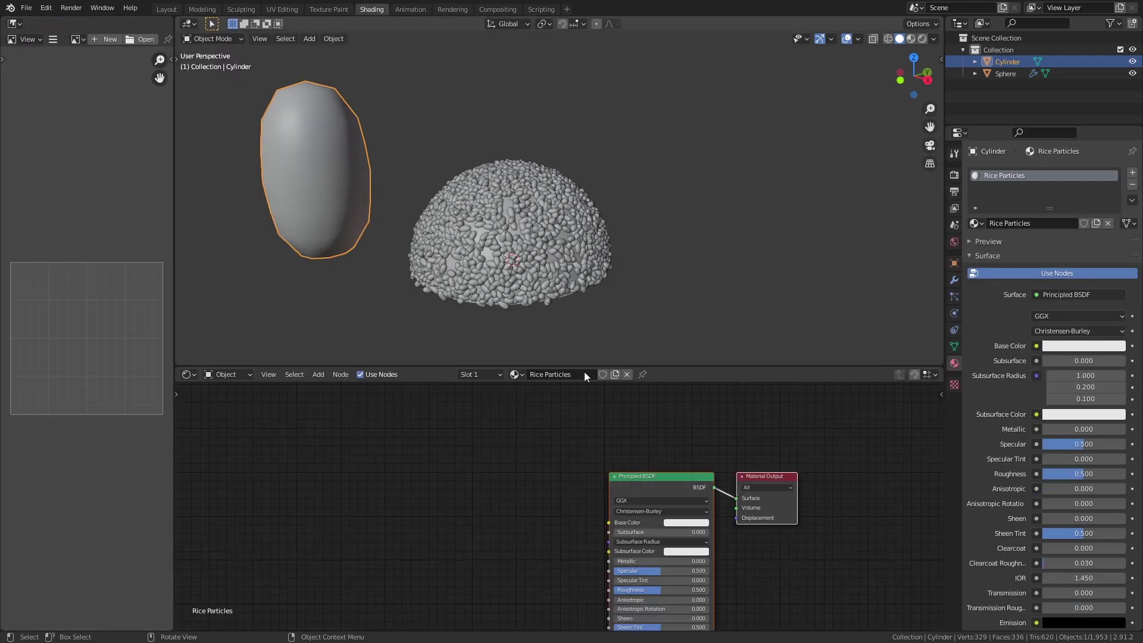
middle_click_drag(524, 476, 403, 459)
key("shift+a")
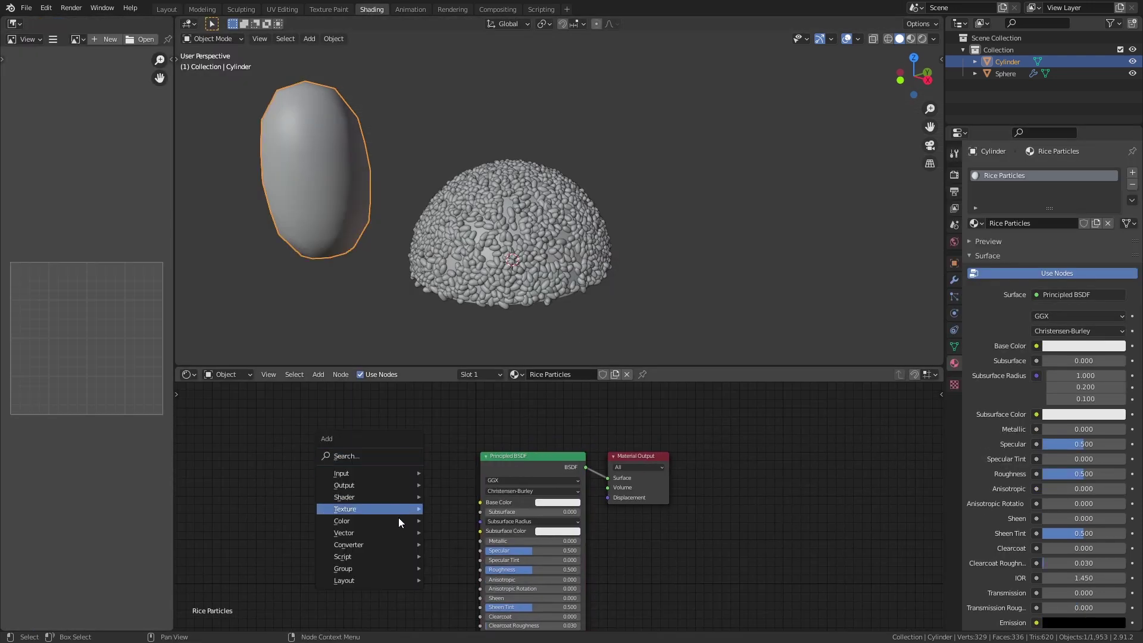
mouse_move(398, 546)
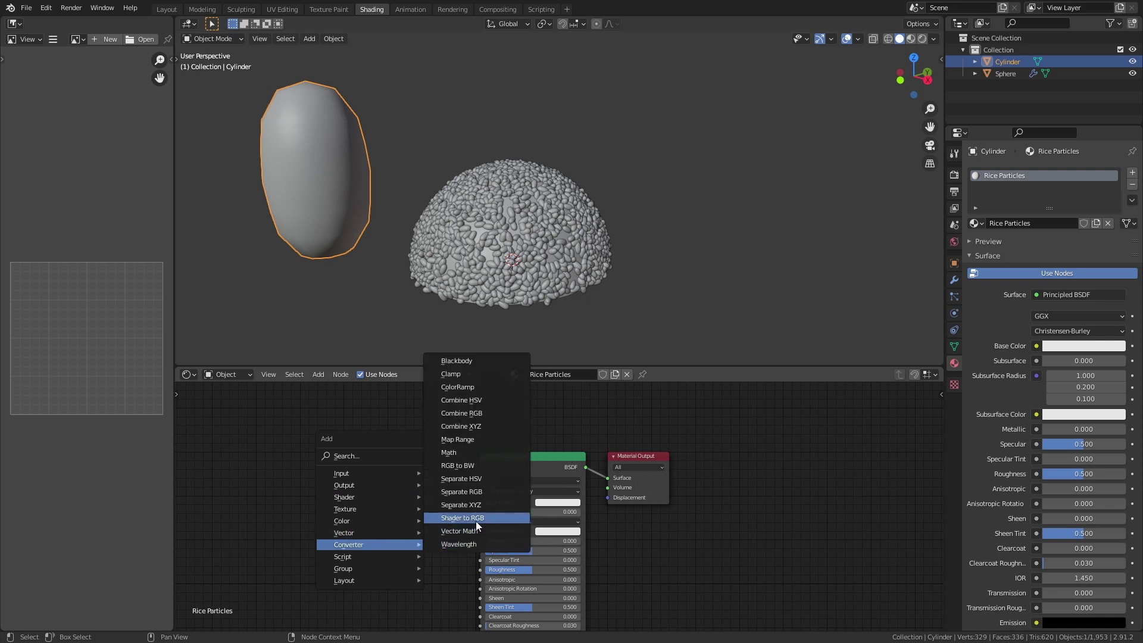
left_click(467, 518)
left_click(592, 453)
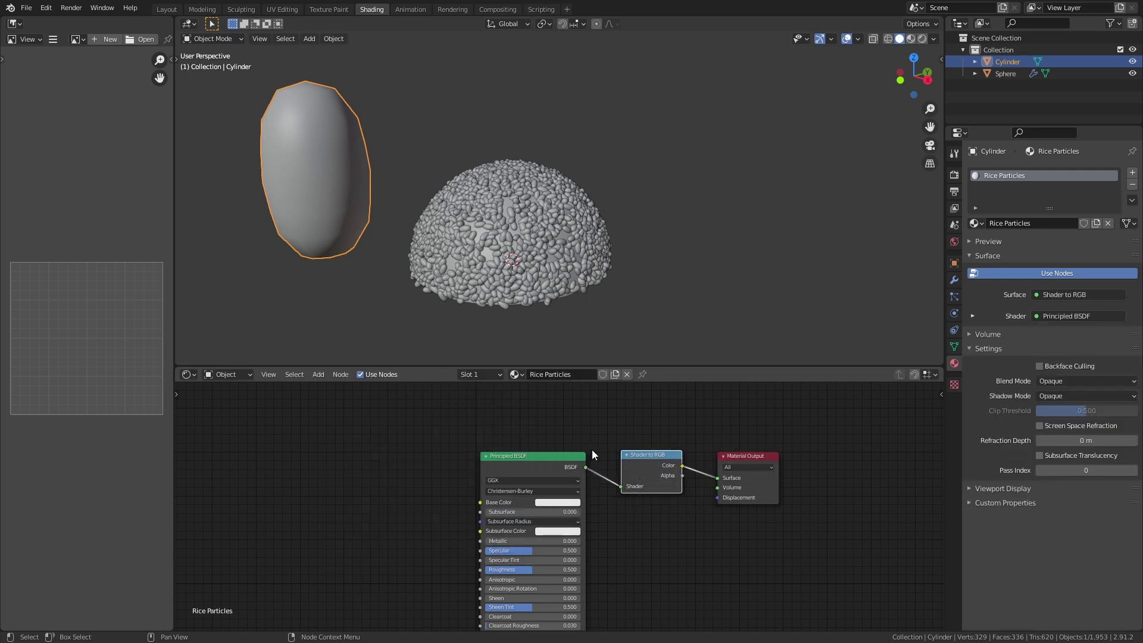
- Insert a ColorRamp node between the Shader to RGB node and the Material Output
key("shift+a")
mouse_move(587, 566)
left_click(661, 402)
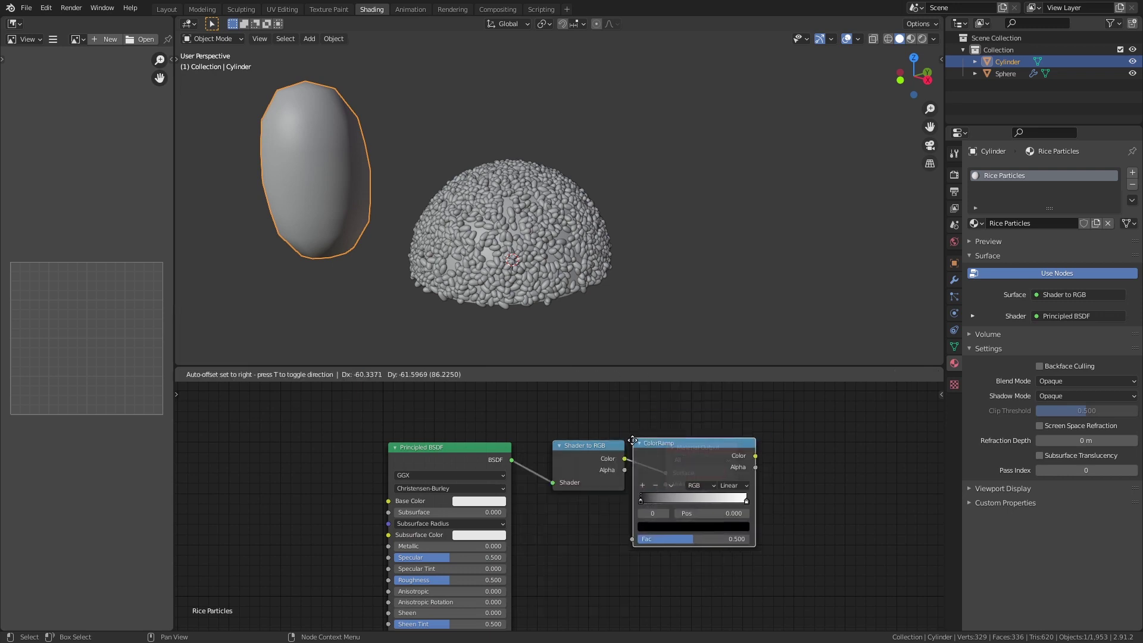
left_click(644, 428)
- Color the ramp's black stop dark brown, about H 0.10, S 0.50, V 0.30, and show the viewport with rendered shading
left_click(635, 524)
left_click(686, 428)
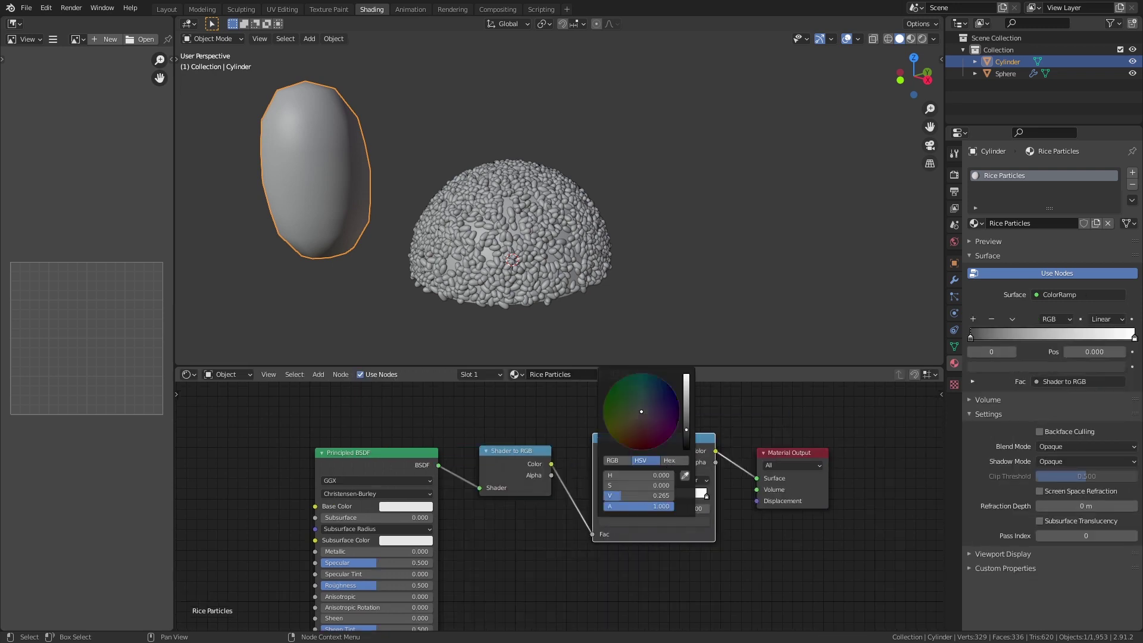
left_click(922, 38)
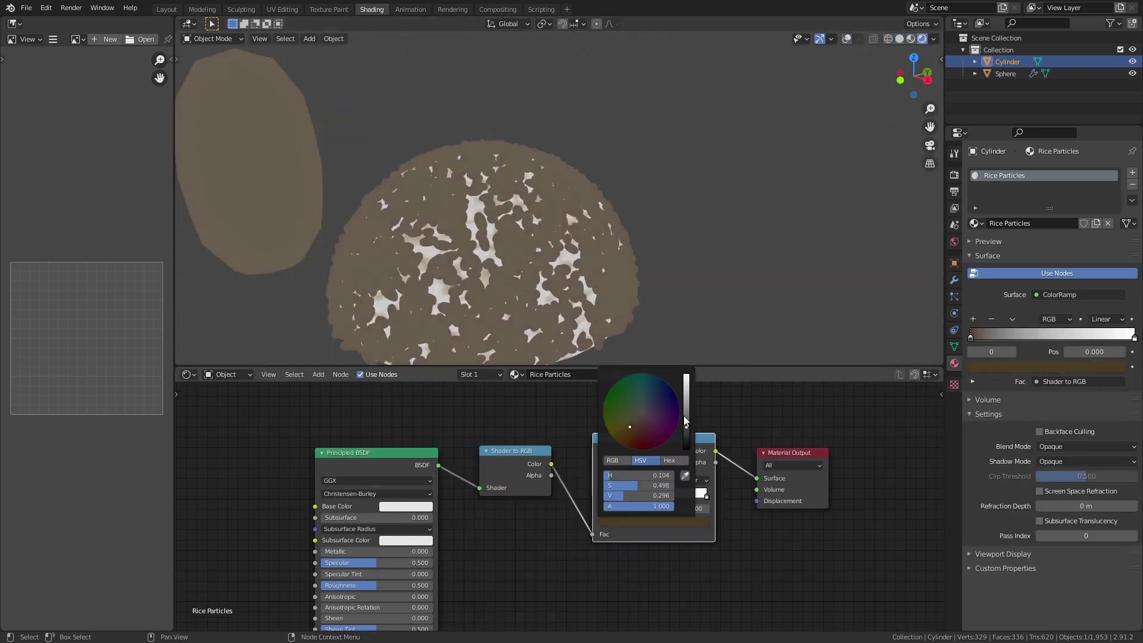
- Add a Sun light to the scene and rotate it about the Y axis
key("shift+a")
mouse_move(651, 419)
left_click(766, 430)
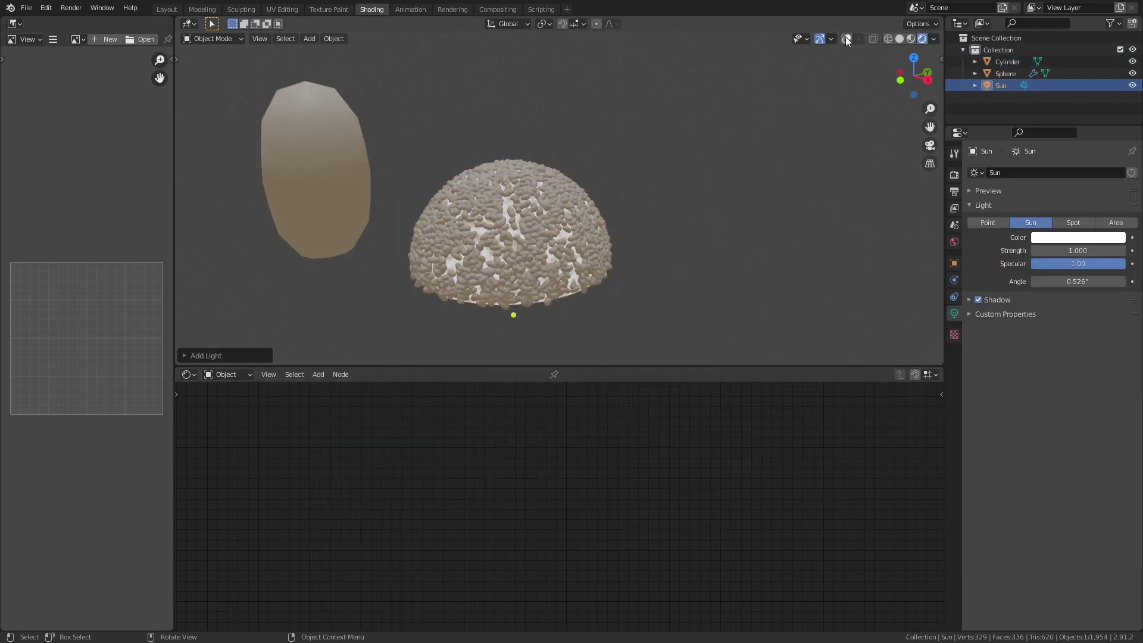
key("r")
key("y")
left_click(684, 358)
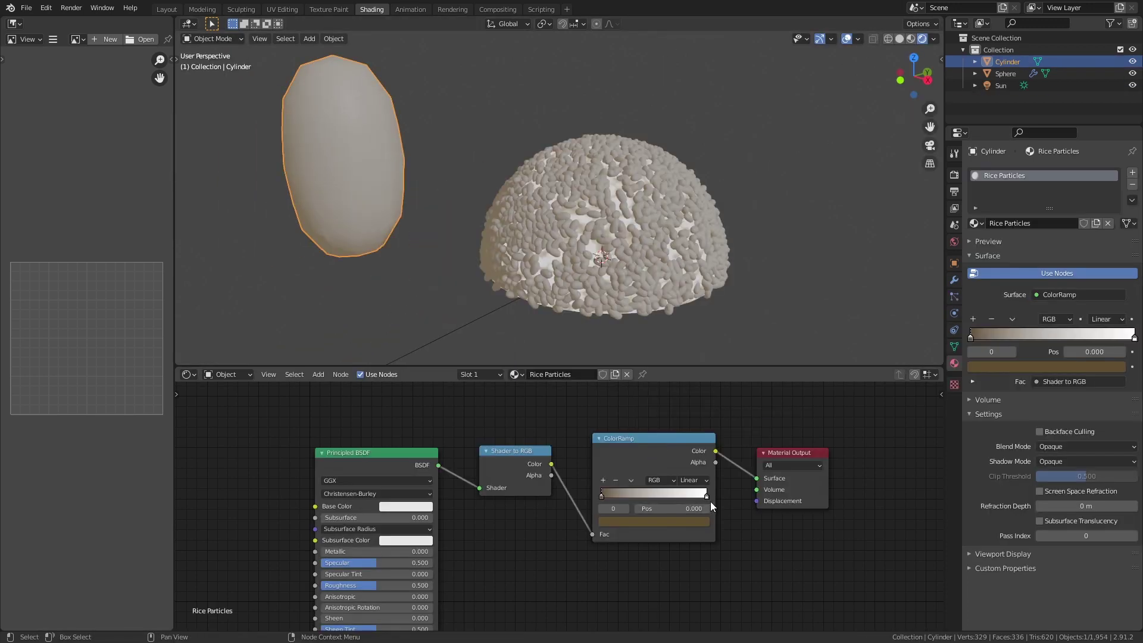
- Lighten the color ramp's brown stop and move its white stop to position 0.618
left_click(696, 496)
left_click_drag(693, 496, 657, 495)
left_click(602, 497)
left_click(613, 522)
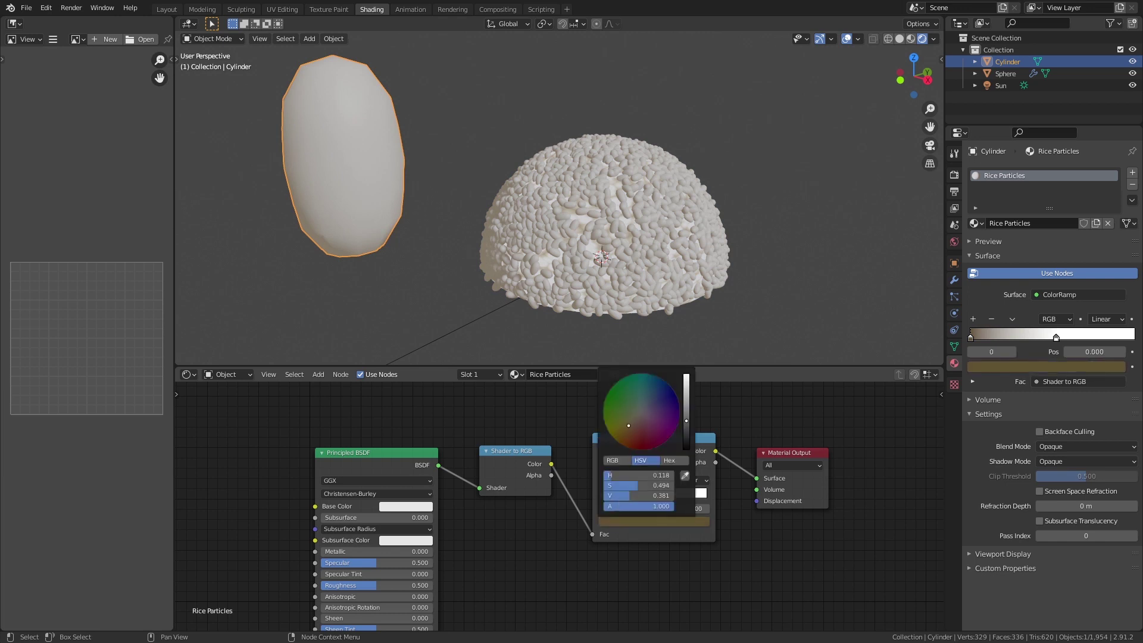
left_click_drag(686, 416, 686, 403)
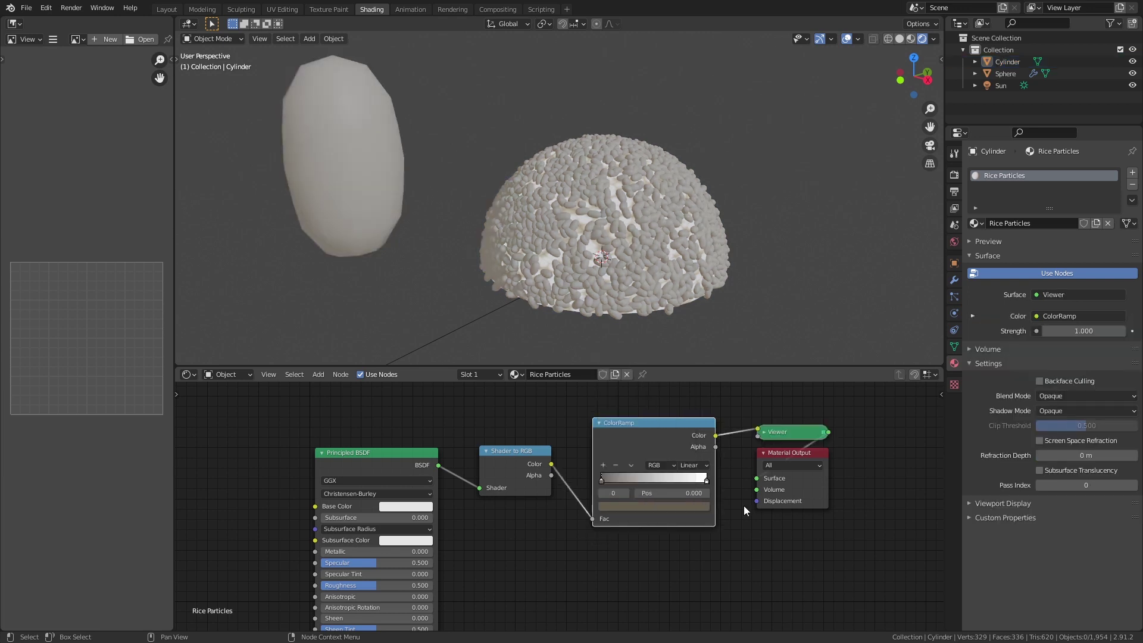
left_click_drag(706, 480, 672, 480)
- Open the render properties and add an unconnected Ambient Occlusion node below the ColorRamp in the Rice Particles material
left_click(951, 155)
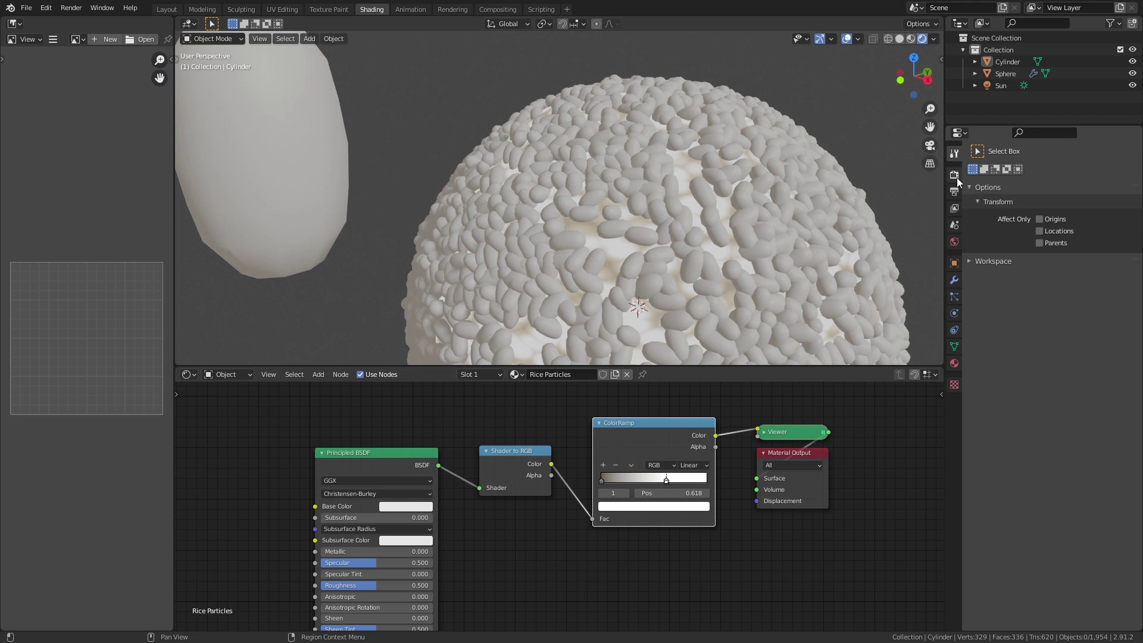
left_click(957, 179)
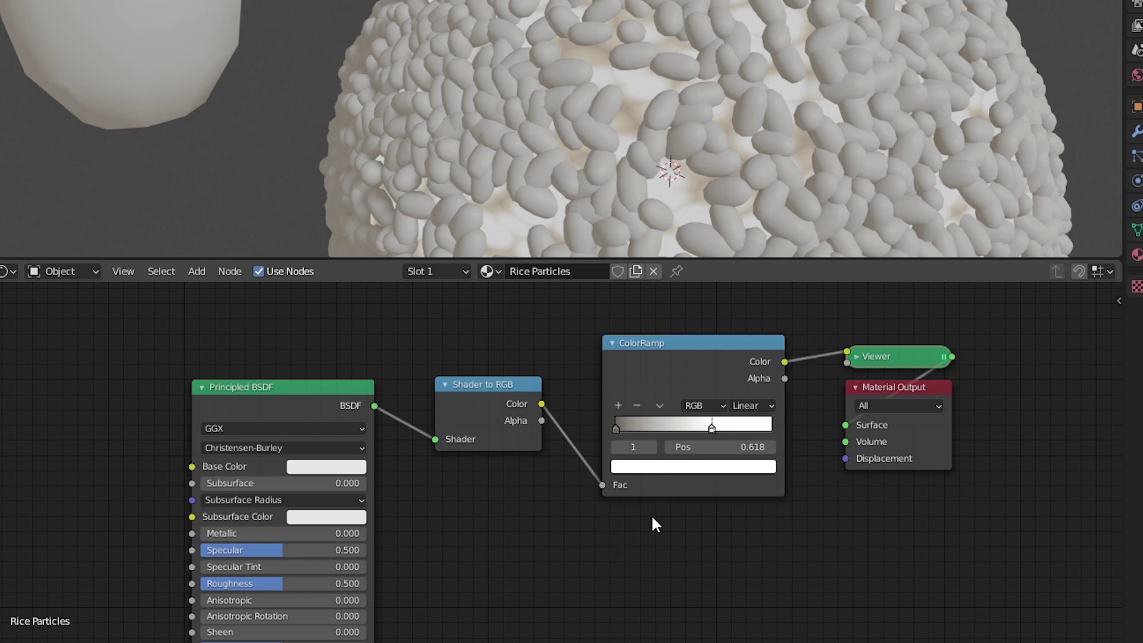
scroll(656, 524, "down", 2)
key("shift+a")
mouse_move(575, 411)
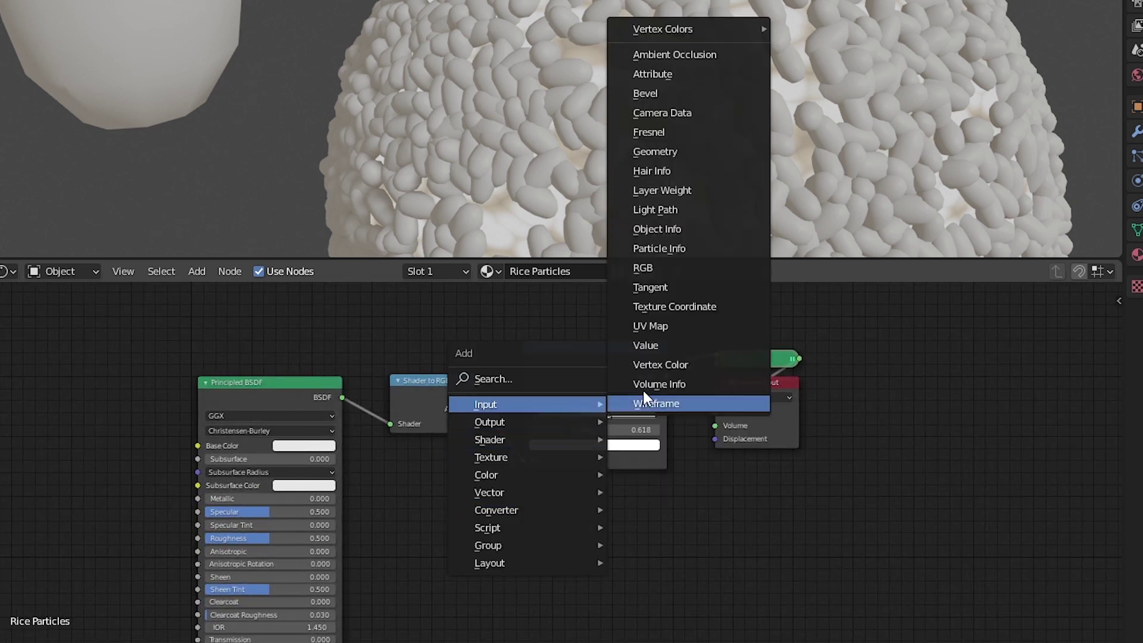
left_click(685, 55)
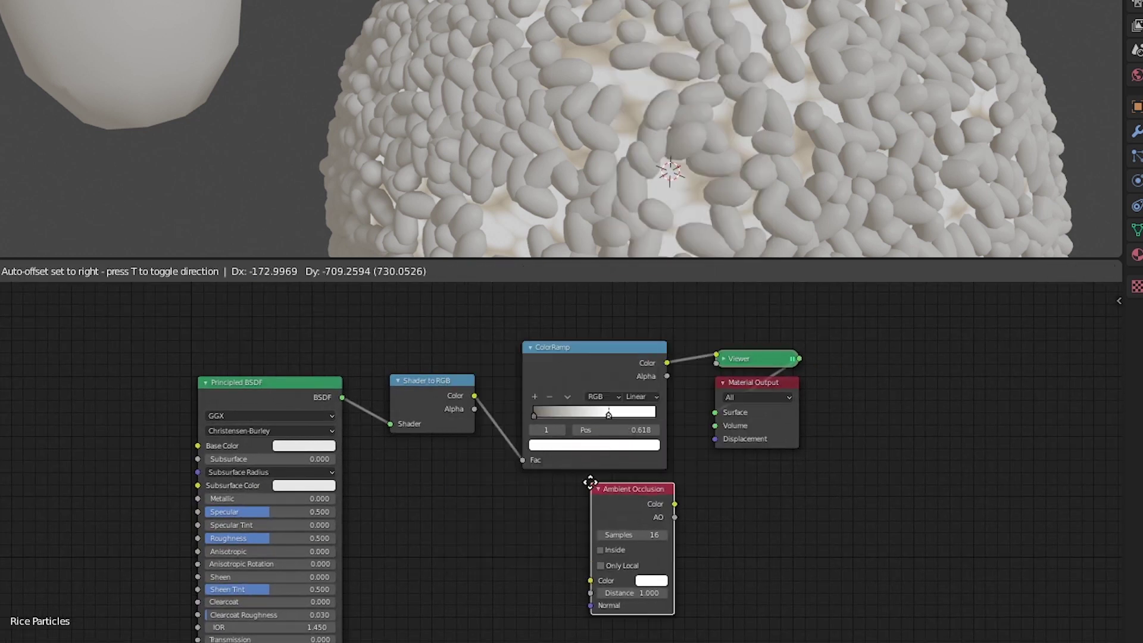
left_click(584, 489)
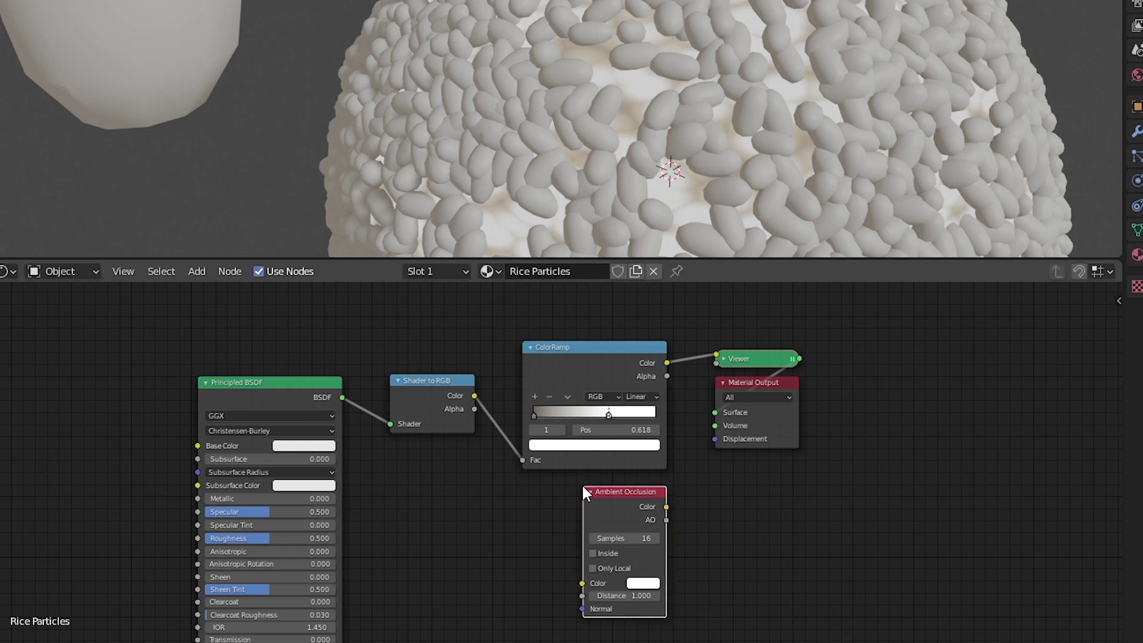
- Mix the ColorRamp and Ambient Occlusion colors with a Mix node feeding the Viewer, and space the nodes out
right_click_drag(625, 362, 641, 507, "ctrl+shift")
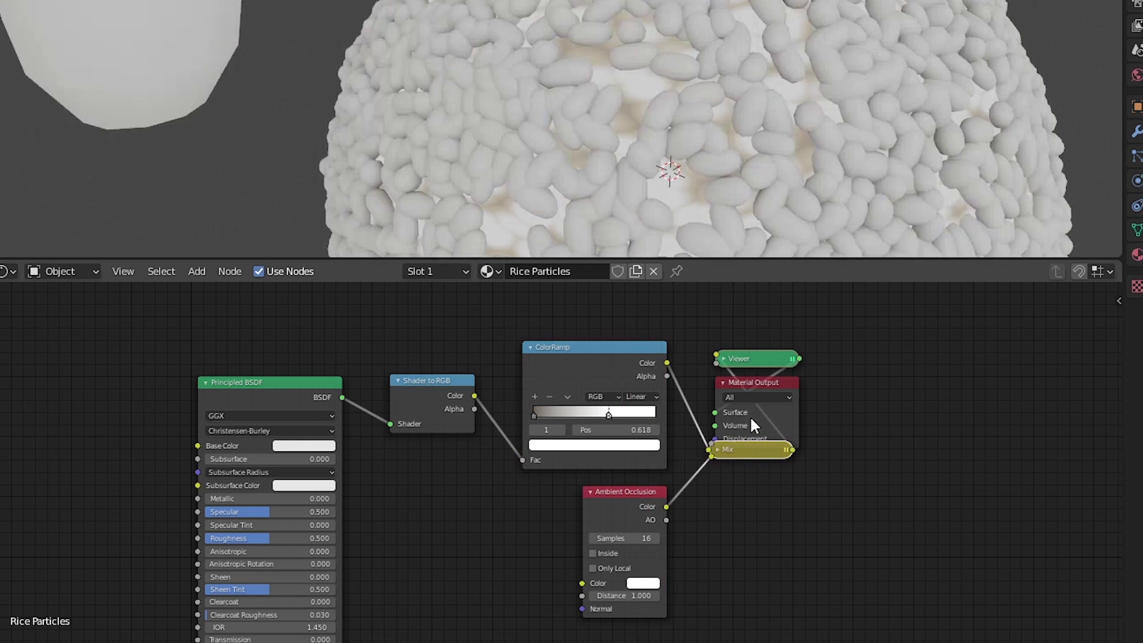
left_click_drag(728, 400, 831, 401)
left_click_drag(775, 361, 900, 373)
left_click_drag(877, 431, 1038, 423)
left_click(722, 449)
left_click_drag(730, 451, 770, 405)
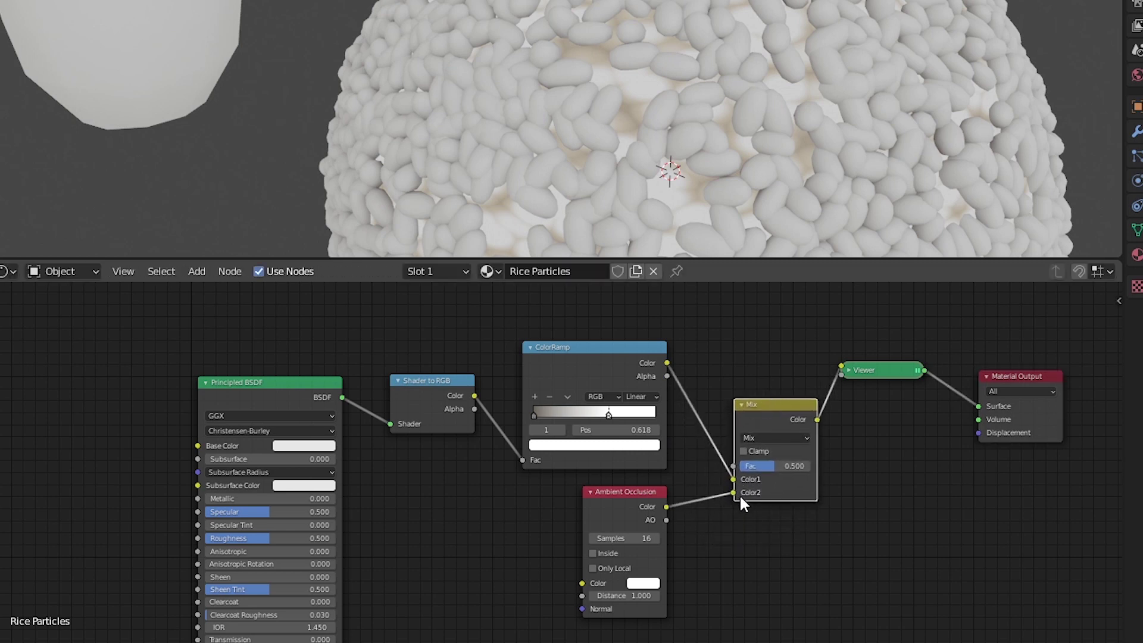
- Set the Mix node's blend mode to Multiply and its factor to 0.308
left_click(780, 438)
left_click(780, 410)
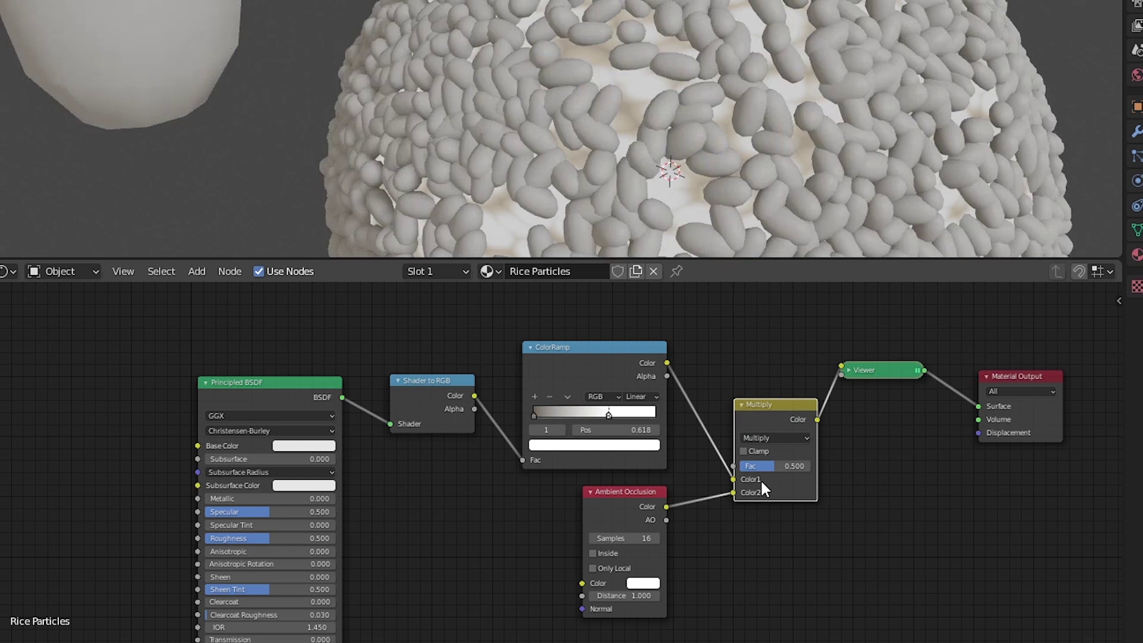
left_click_drag(774, 467, 759, 466)
- Insert a second ColorRamp between the Ambient Occlusion and Multiply nodes, moving the Ambient Occlusion node aside for it
left_click_drag(620, 504, 498, 576)
key("shift+a")
key("shift+a")
mouse_move(637, 594)
left_click(748, 361)
left_click(589, 517)
middle_click_drag(752, 571, 759, 505)
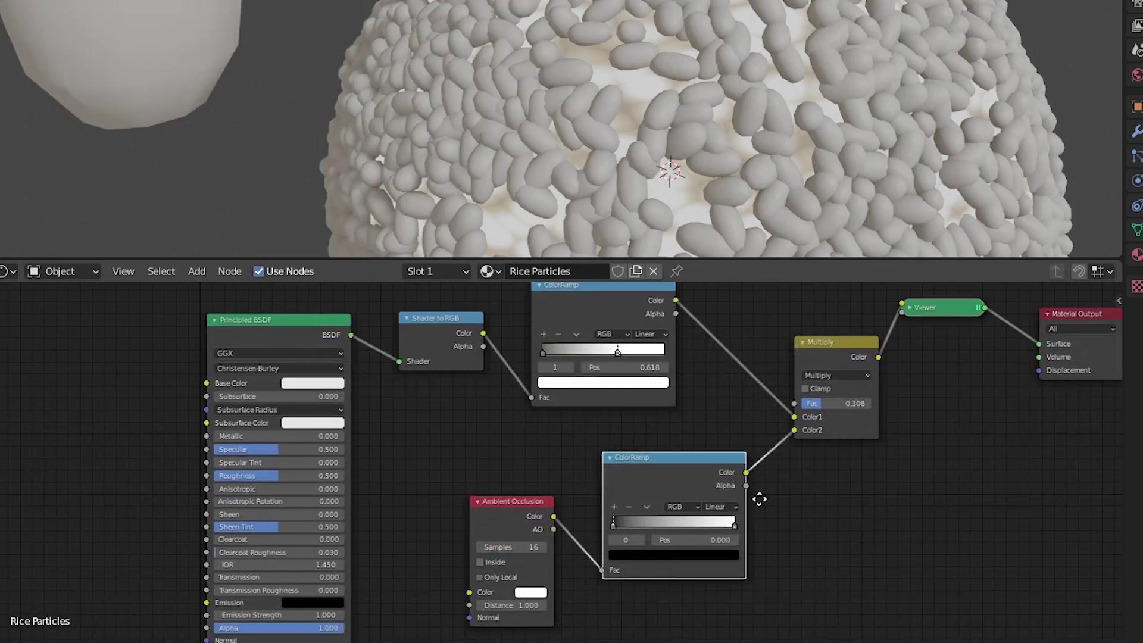
- Color the second ramp's black stop dark brown, V about 0.259, and move the first ramp's white stop to position 0.373
left_click(662, 554)
left_click(712, 448)
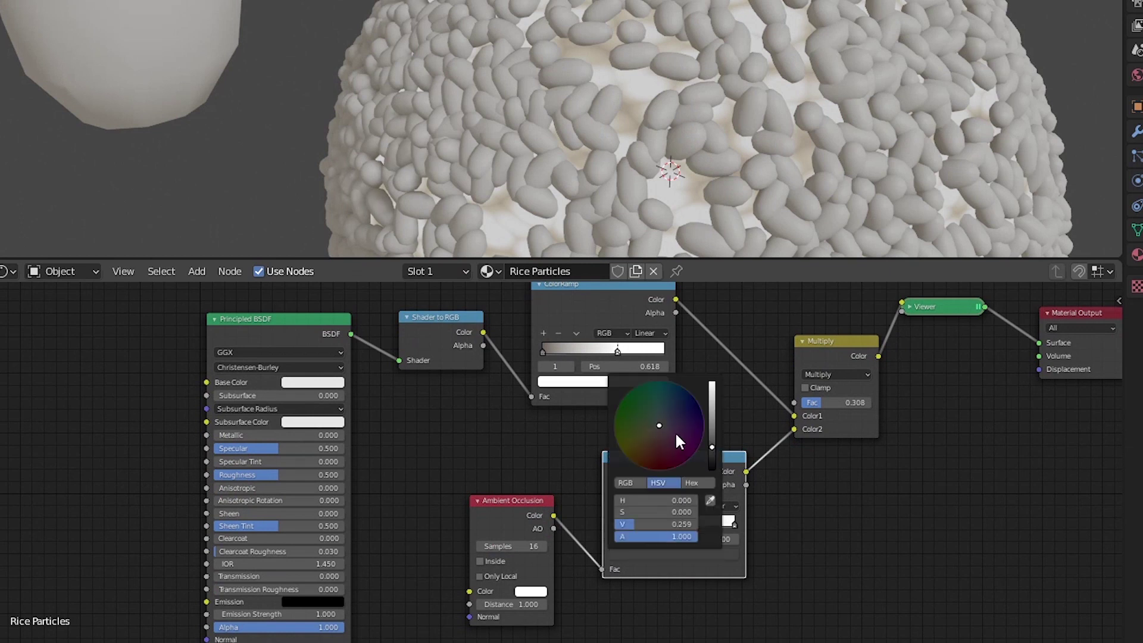
left_click_drag(672, 433, 649, 437)
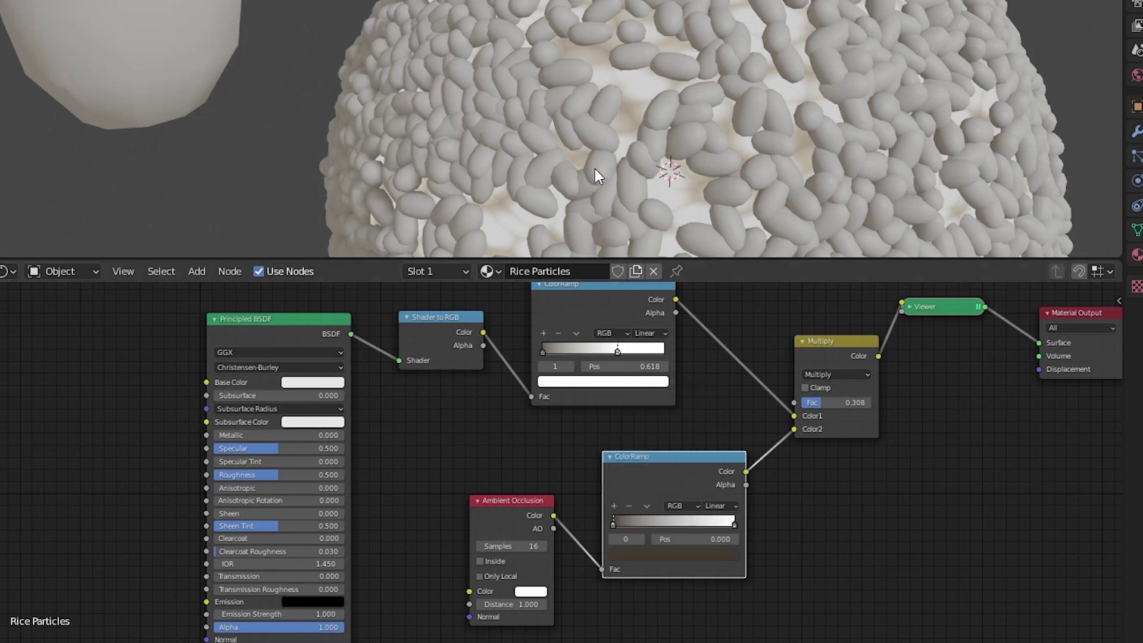
left_click_drag(616, 351, 611, 351)
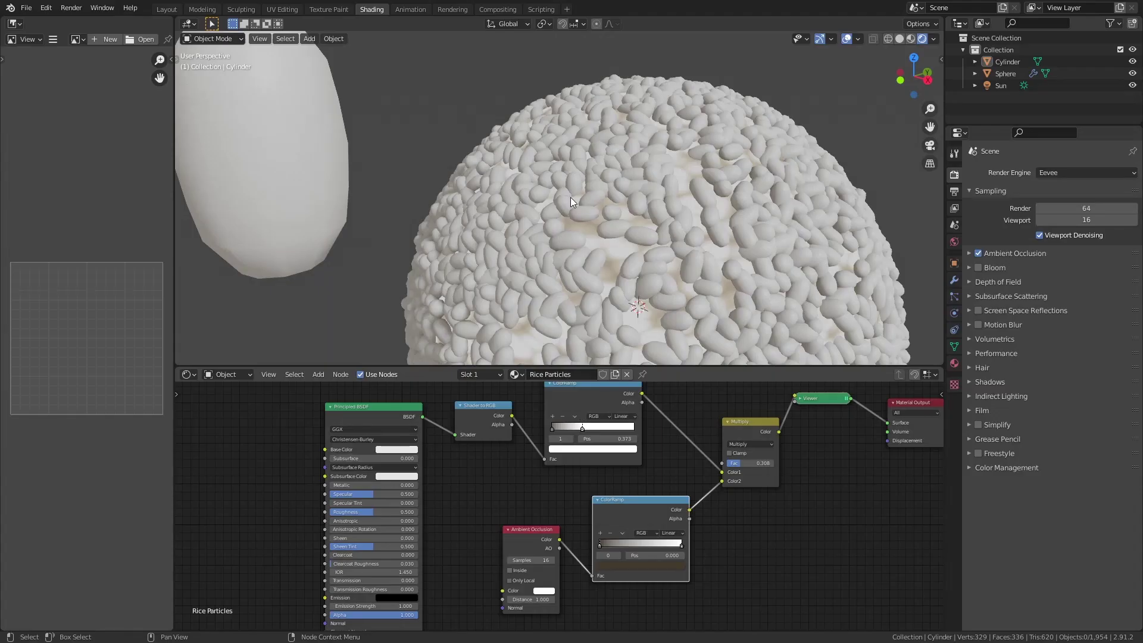
scroll(570, 197, "down", 3)
mouse_move(571, 198)
middle_mouse_down()
mouse_move(567, 222)
mouse_move(598, 209)
mouse_move(587, 210)
middle_mouse_up()
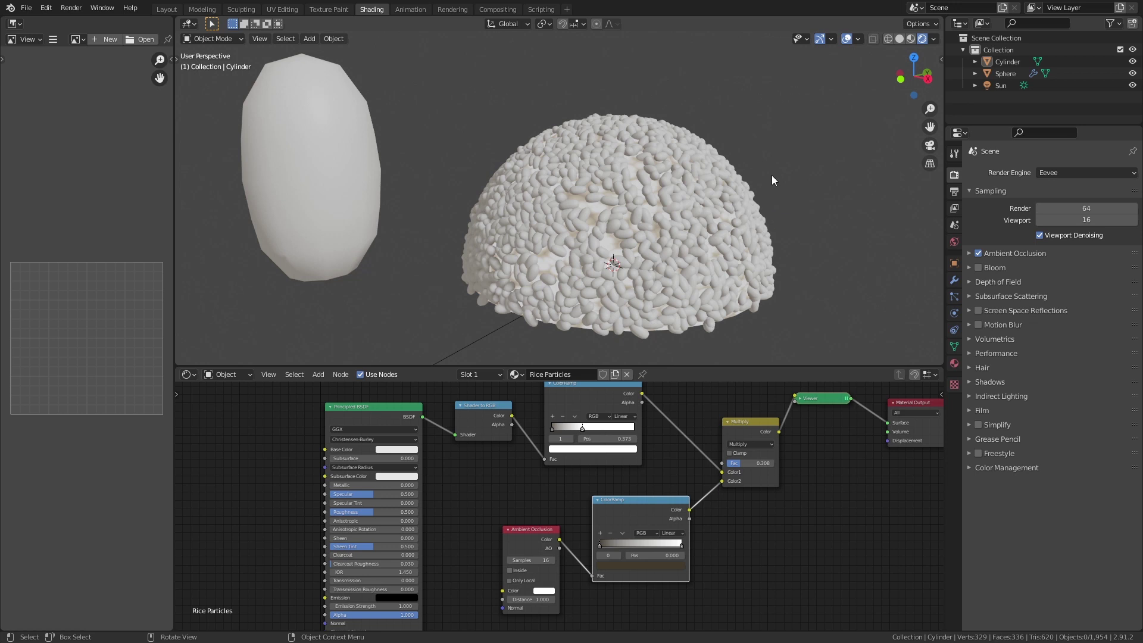
- Save the file and convert the Sphere's particle system modifier into real mesh objects
key("ctrl+s")
left_click(688, 181)
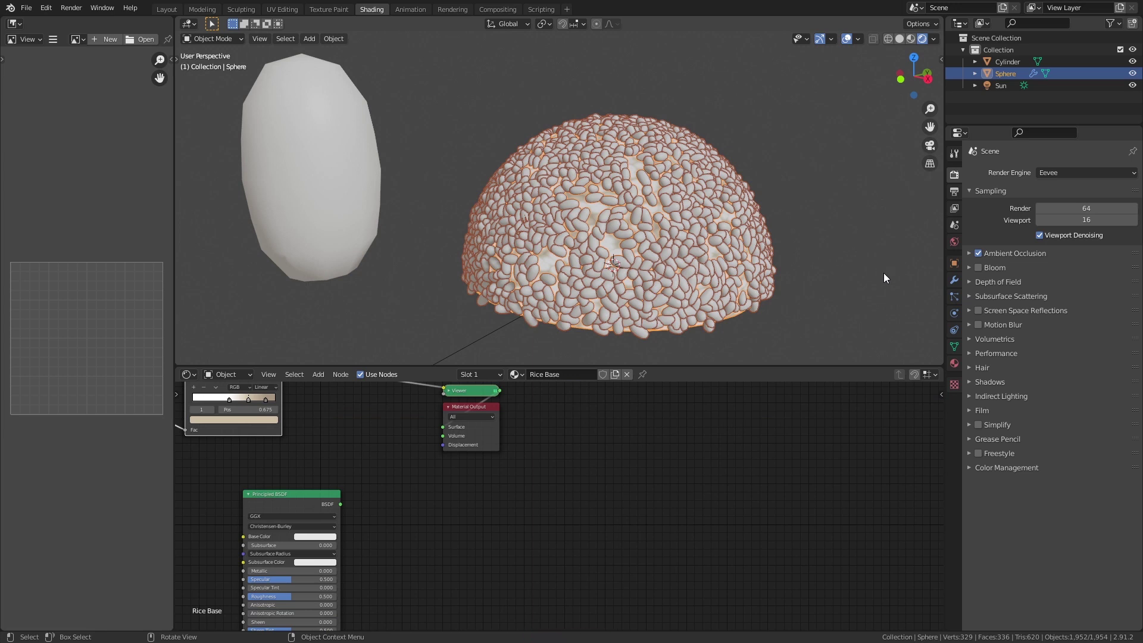
left_click(954, 280)
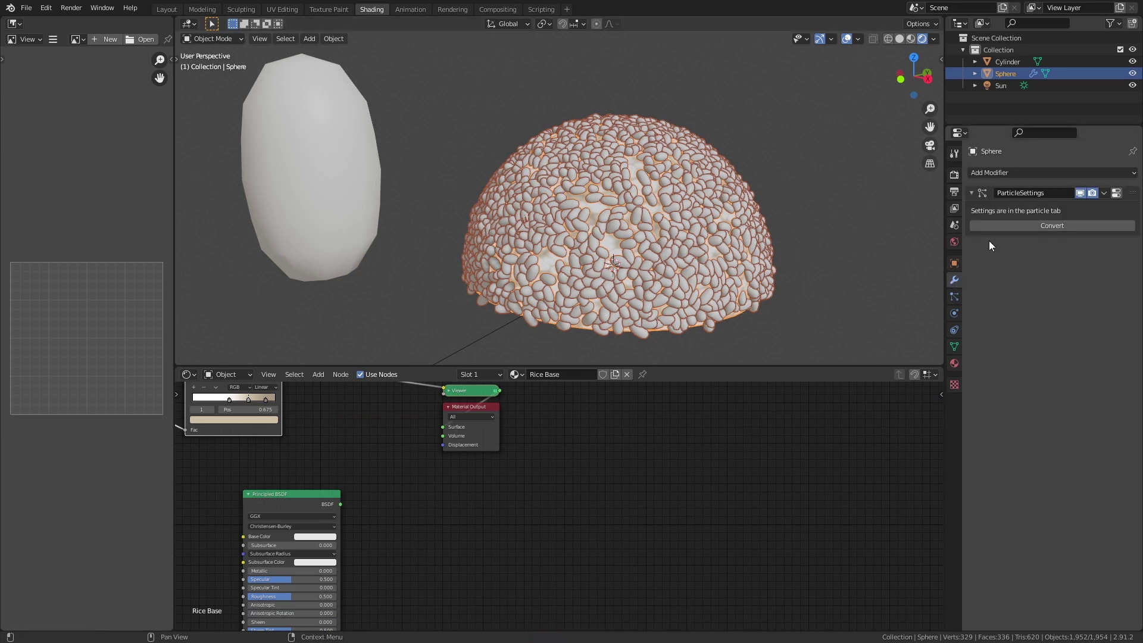
left_click(1027, 226)
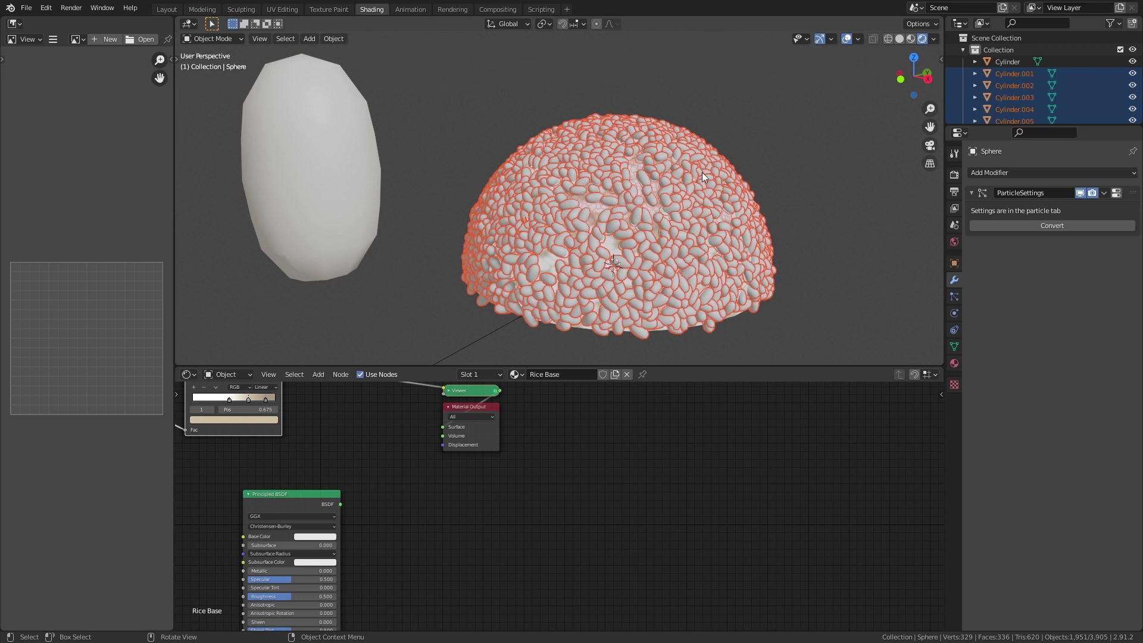
- Move the converted grain objects into a new collection named Rice Particles
key("m")
left_click(798, 103)
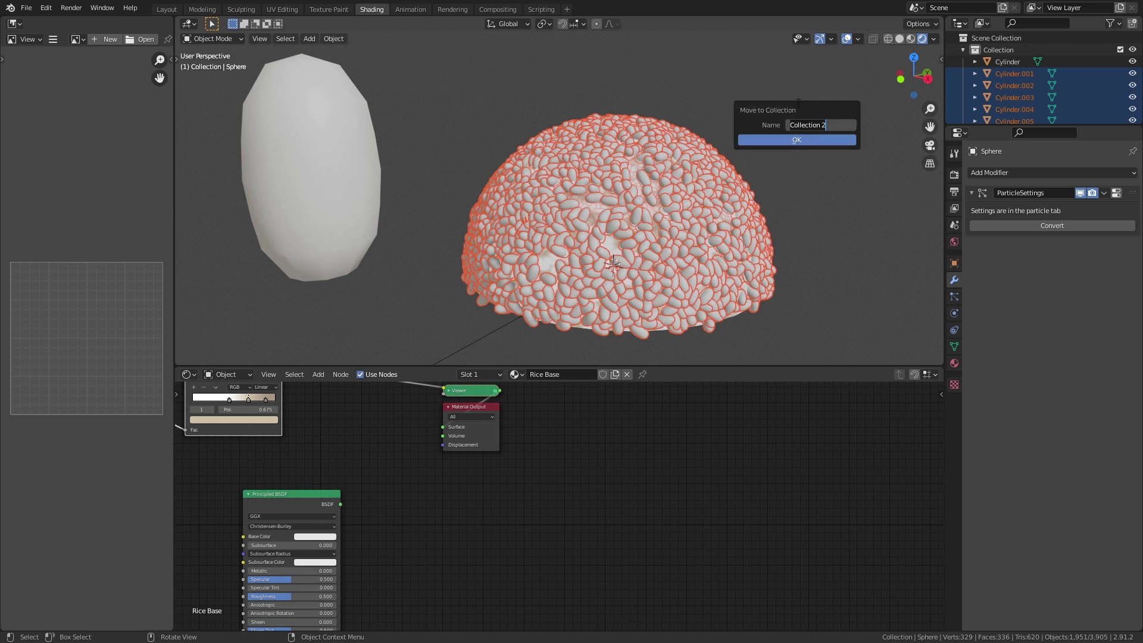
type("Rice Particles")
key("Return")
key("Return")
- Remove the particle system from the Sphere dome and delete the original rice grain Cylinder
left_click(608, 241)
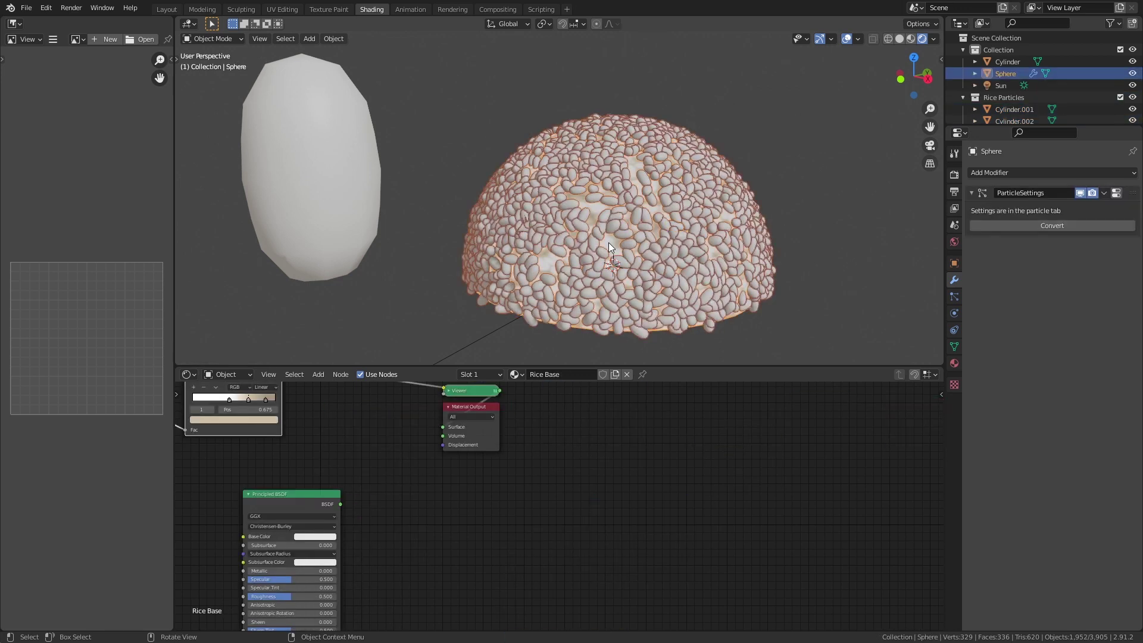
left_click(955, 297)
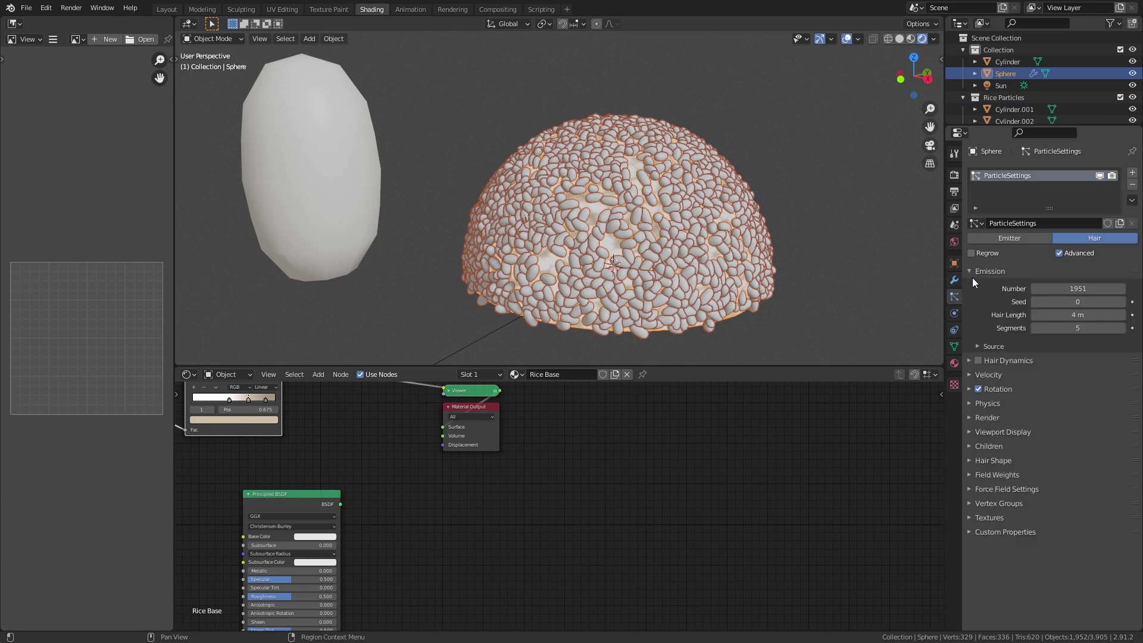
left_click(1132, 184)
left_click(341, 161)
key("x")
left_click(341, 161)
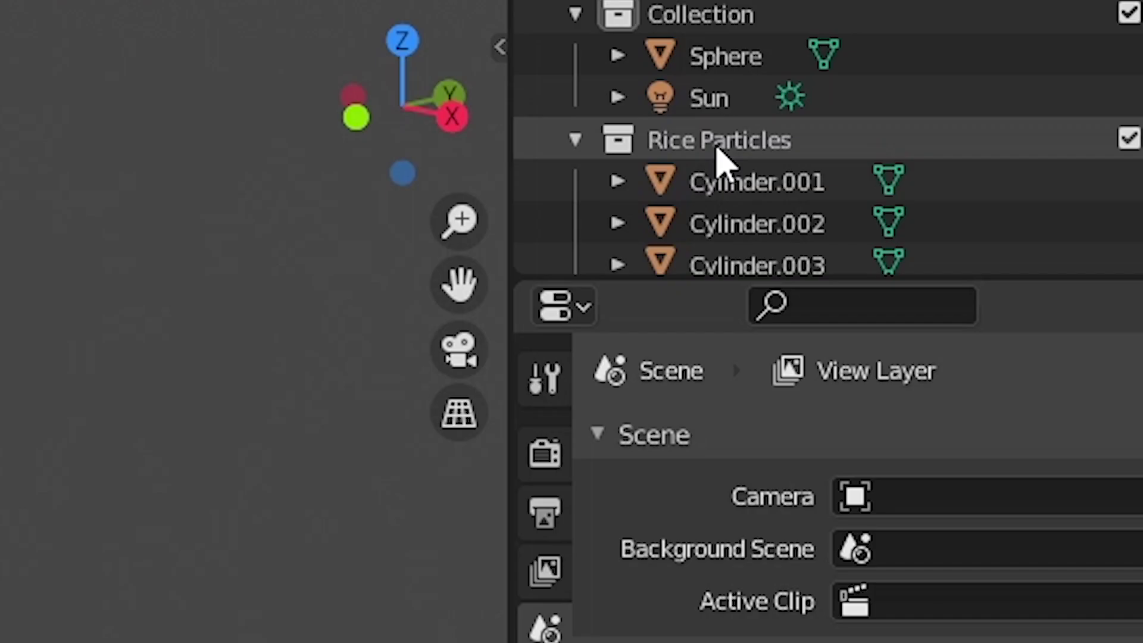
- Select all objects in the Rice Particles collection and join them into a single mesh
left_click(1000, 85)
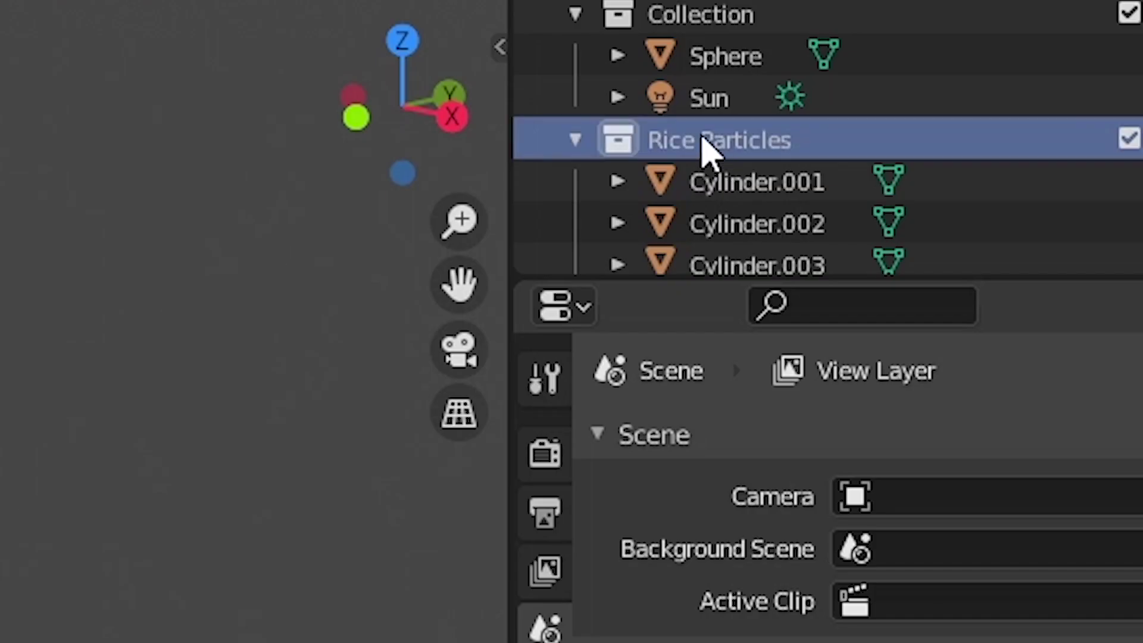
right_click(703, 143)
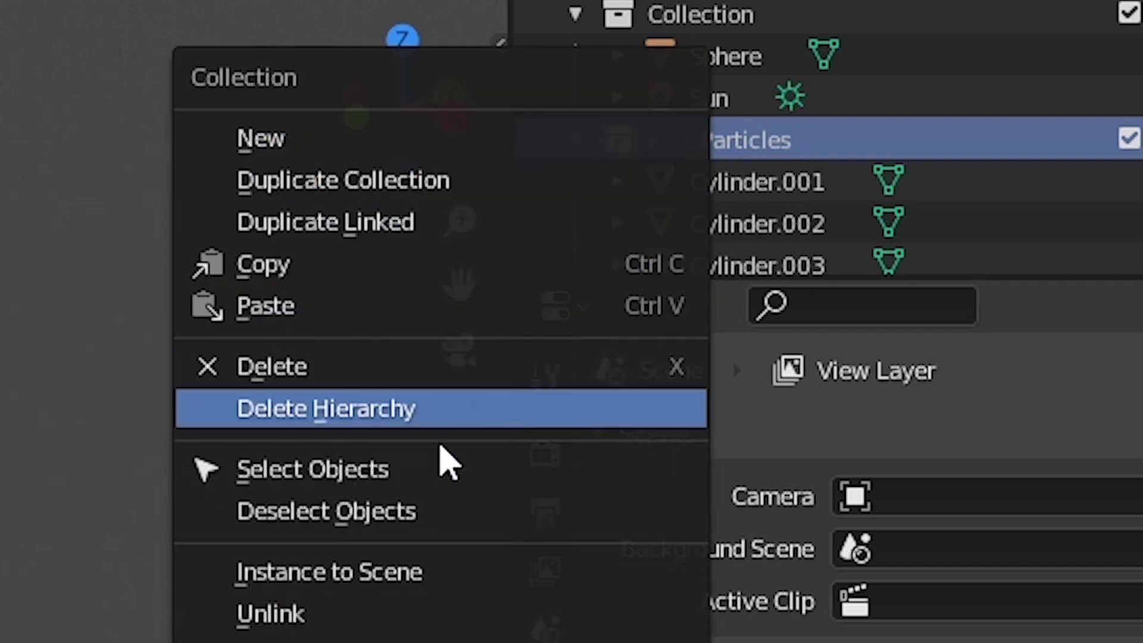
left_click(357, 479)
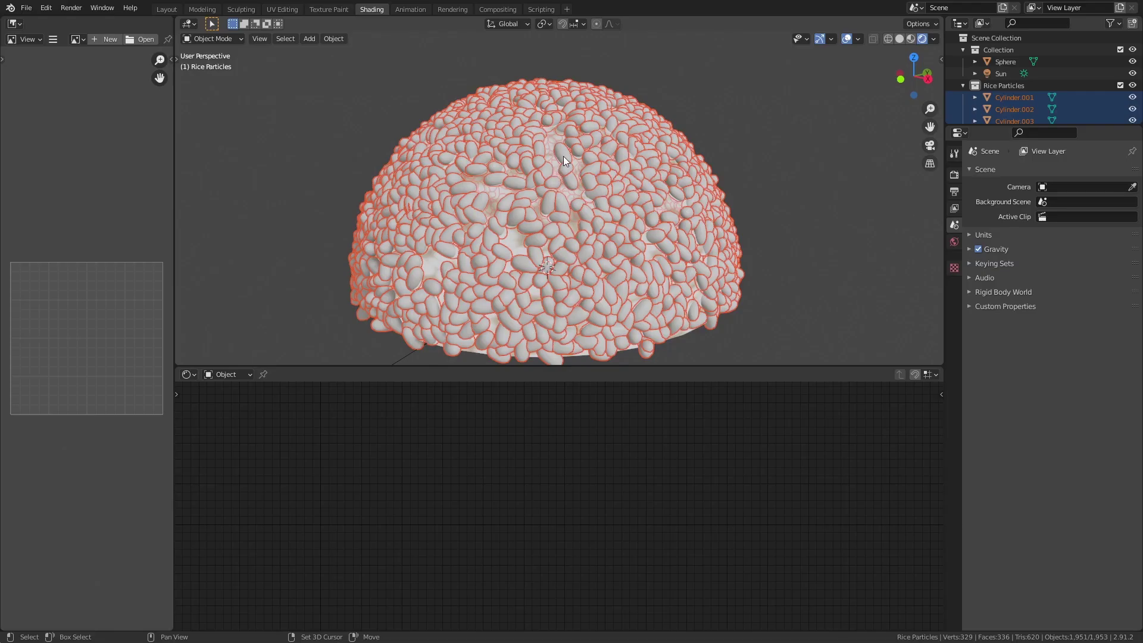
left_click(563, 156, "shift")
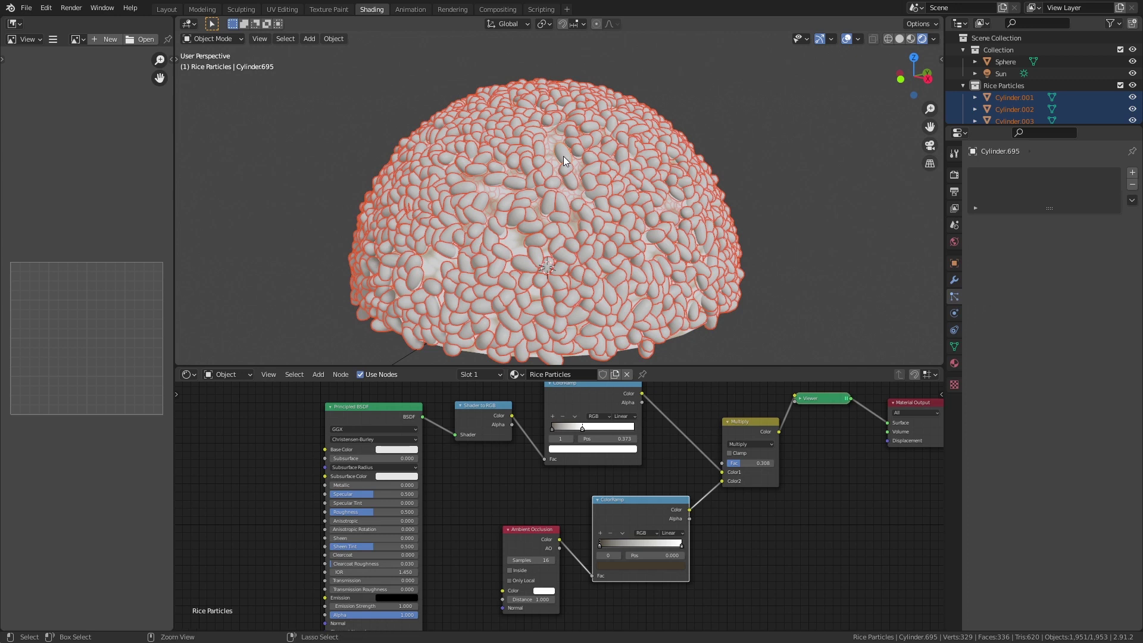
key("ctrl+j")
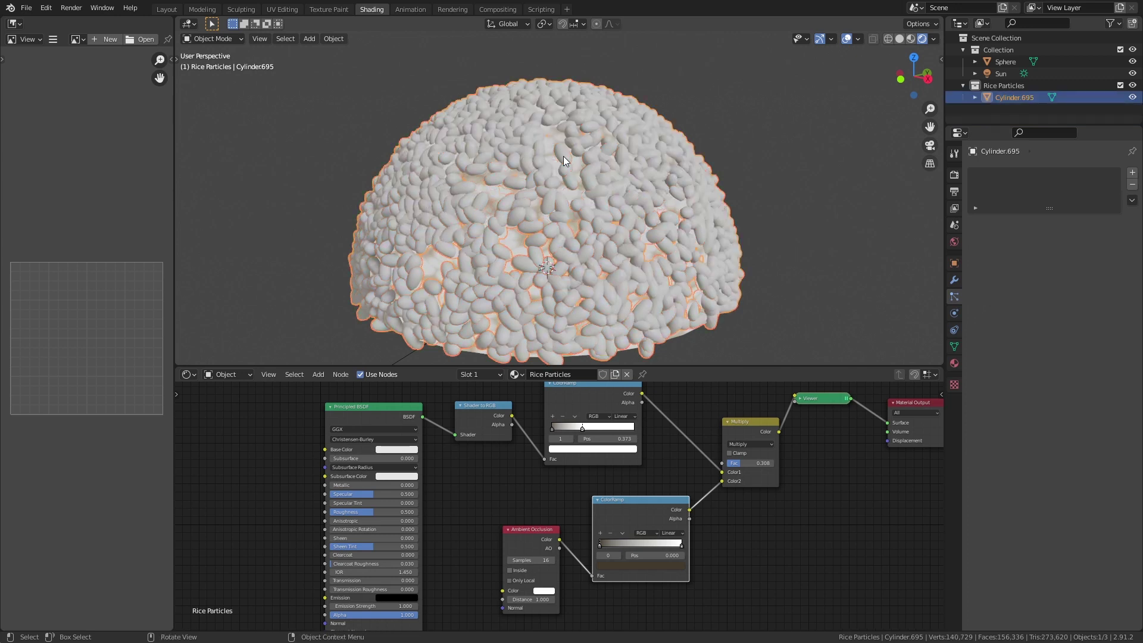
- Add a Data Transfer modifier to the joined rice grains with Rice Base as its source
left_click(954, 280)
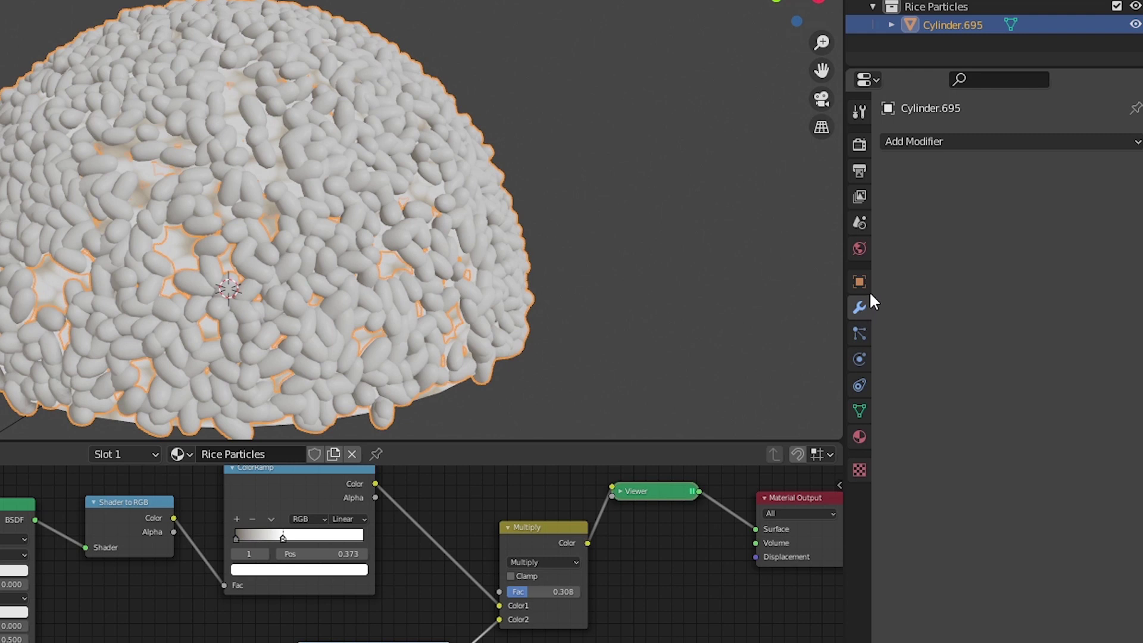
left_click(930, 139)
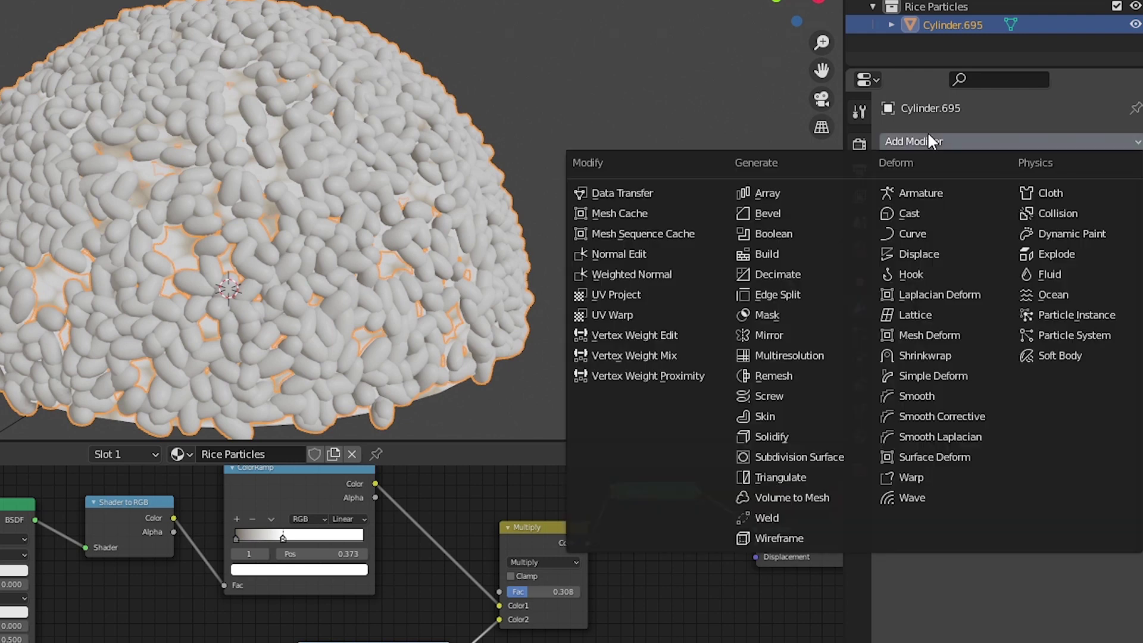
left_click(682, 192)
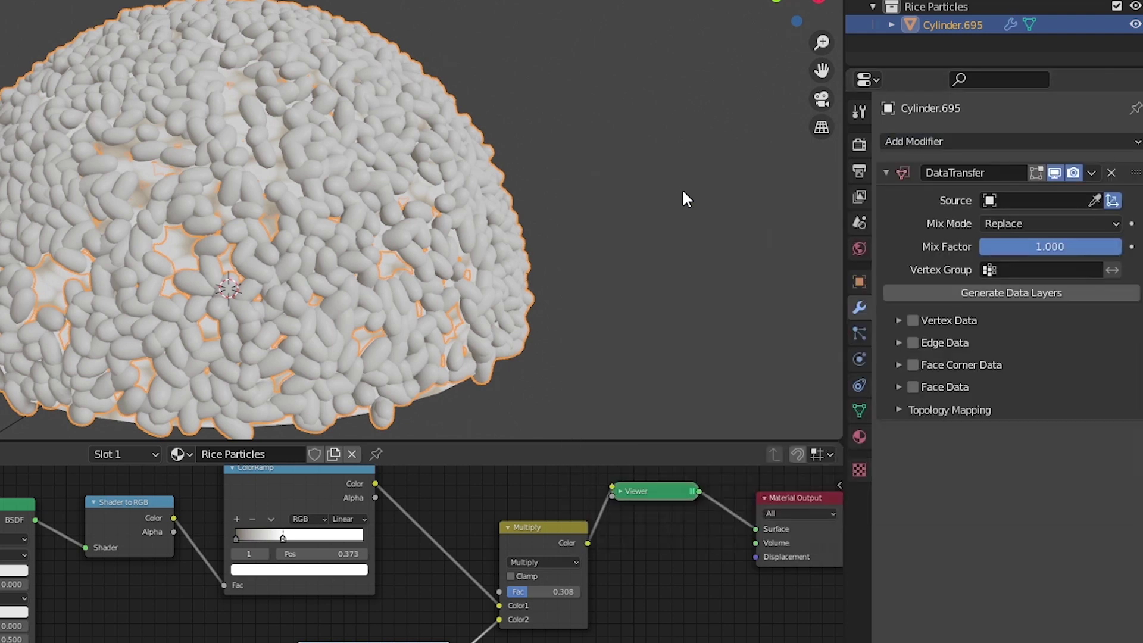
left_click(1039, 200)
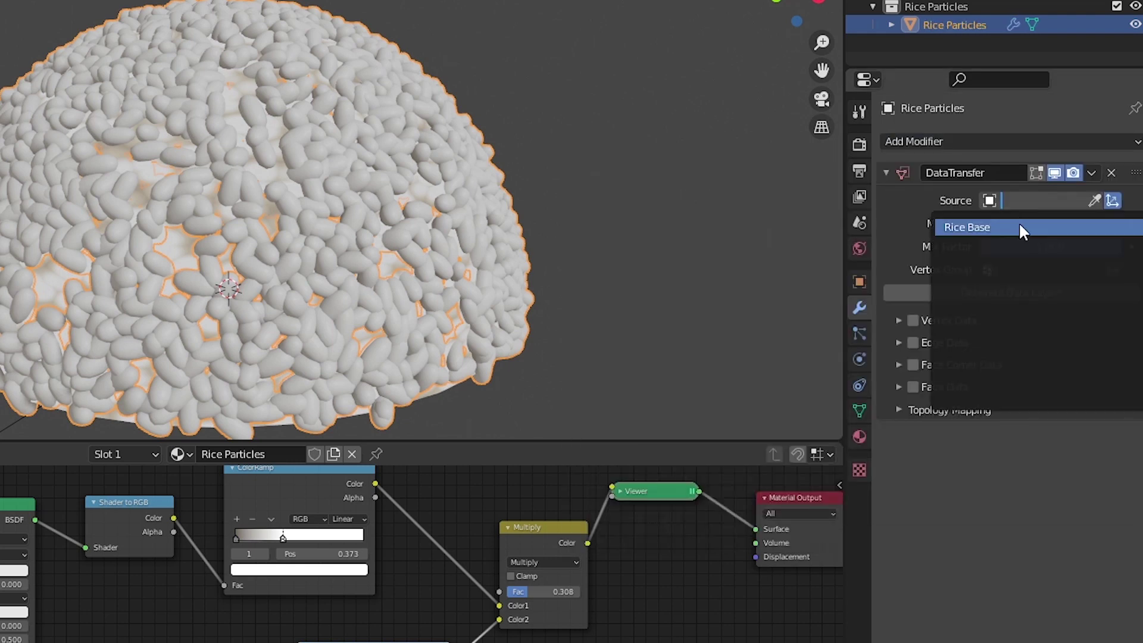
left_click(1019, 224)
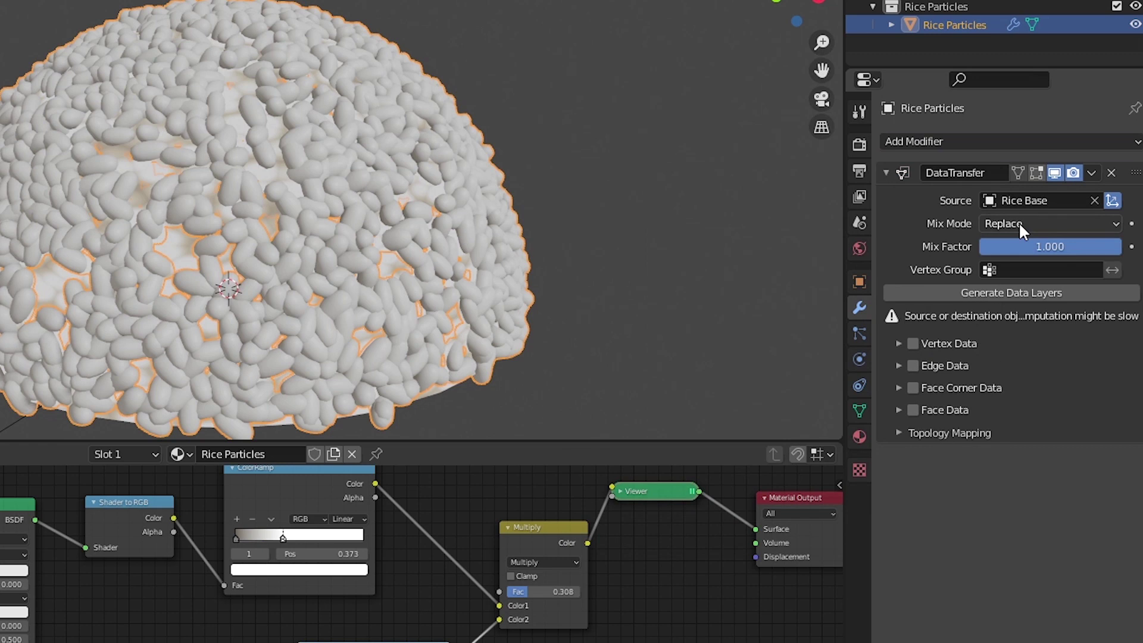
- Transfer Face Corner Data as Custom Normals and enable Auto Smooth on the Rice Particles mesh
left_click(913, 388)
left_click(899, 388)
left_click(913, 416)
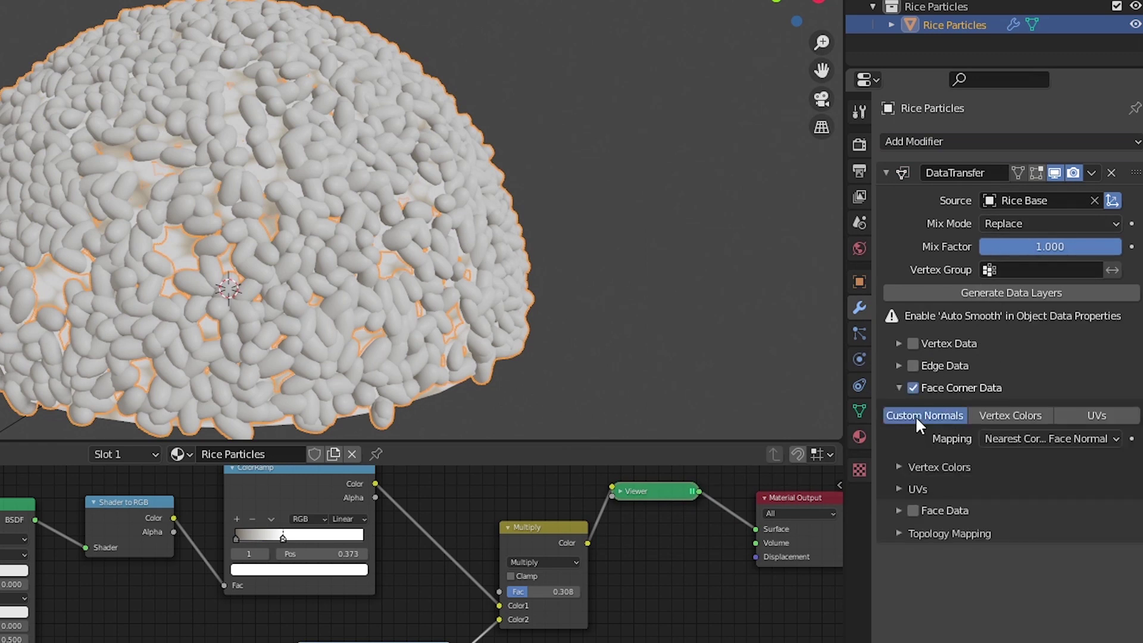
left_click(859, 410)
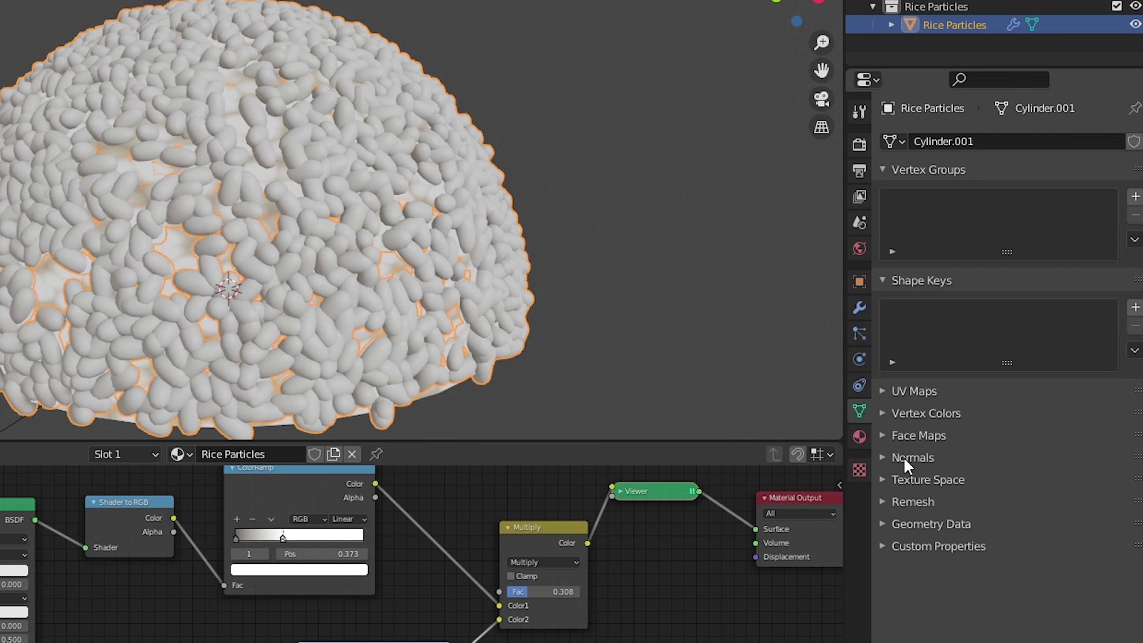
left_click(983, 485)
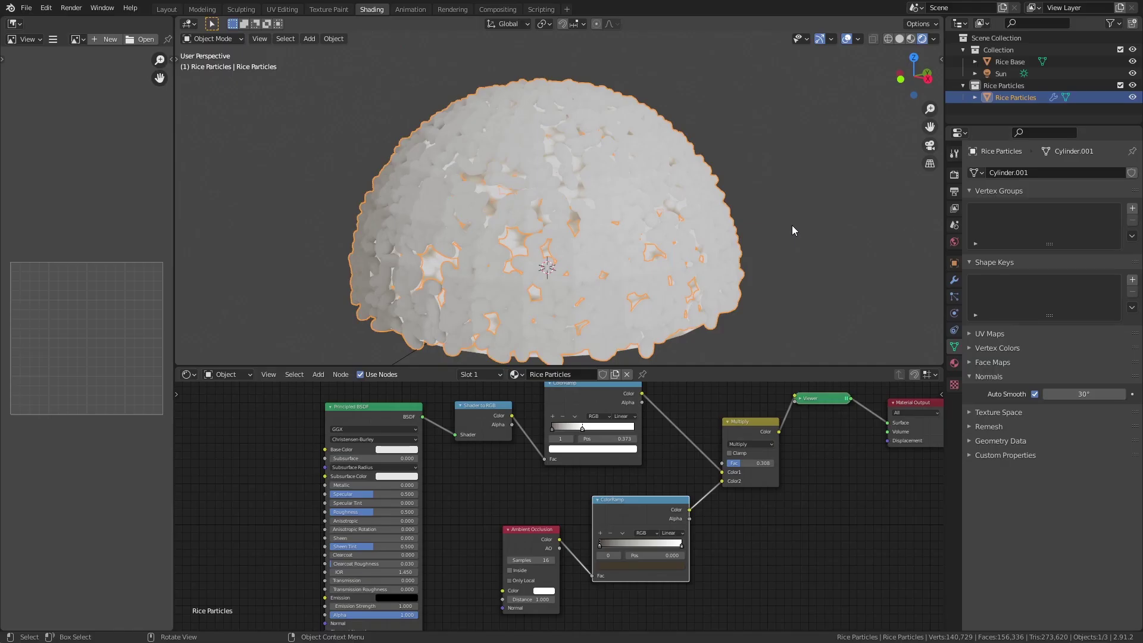
- Select the Rice Base dome and delete the Principled BSDF node from its material
left_click(609, 223)
scroll(586, 225, "down", 1)
middle_click_drag(487, 219, 521, 219)
middle_click_drag(736, 228, 753, 227)
scroll(750, 222, "up", 4)
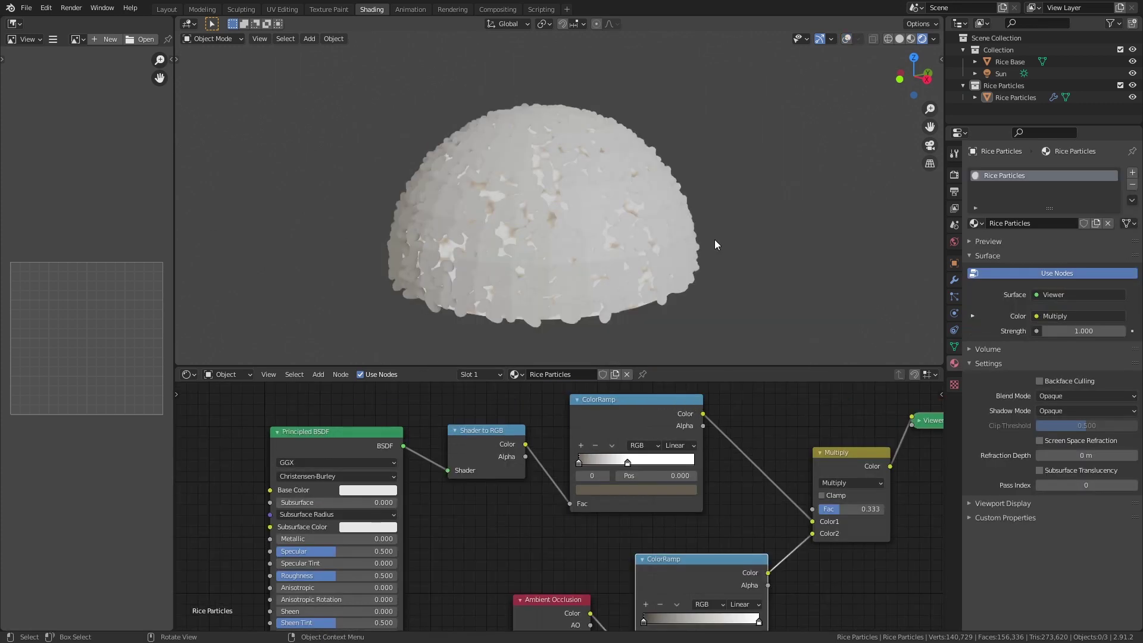
left_click(549, 202)
left_click(549, 200)
middle_click_drag(298, 417, 554, 468)
scroll(519, 467, "down", 4)
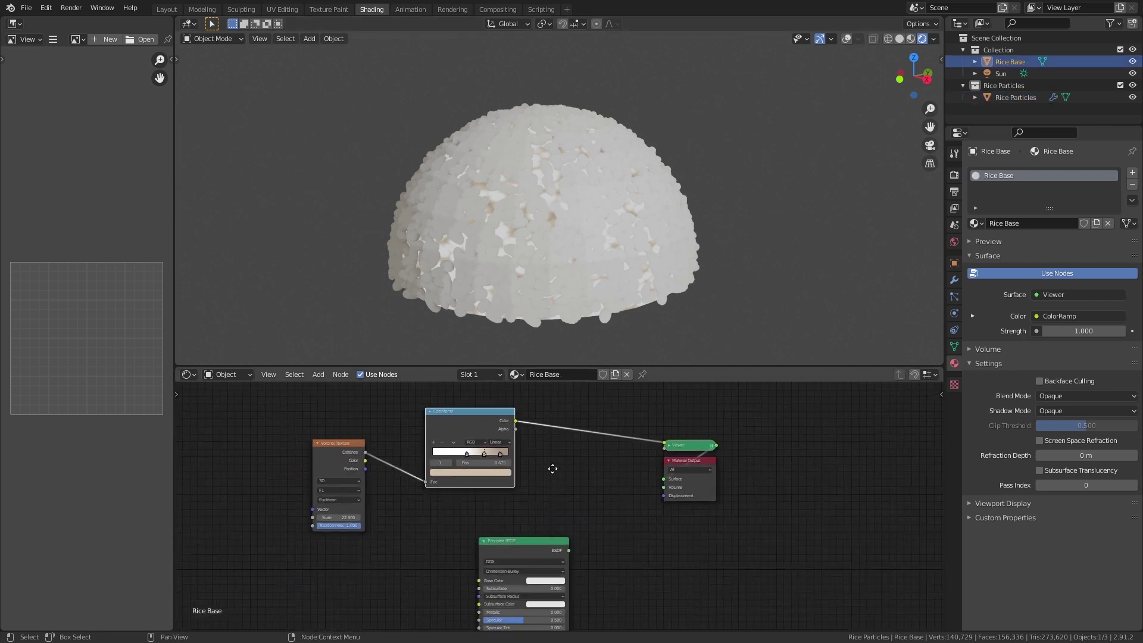
left_click(518, 555)
left_click(517, 558)
key("x")
- Add a Diffuse BSDF node below the ColorRamp in the Rice Base material
key("shift+a")
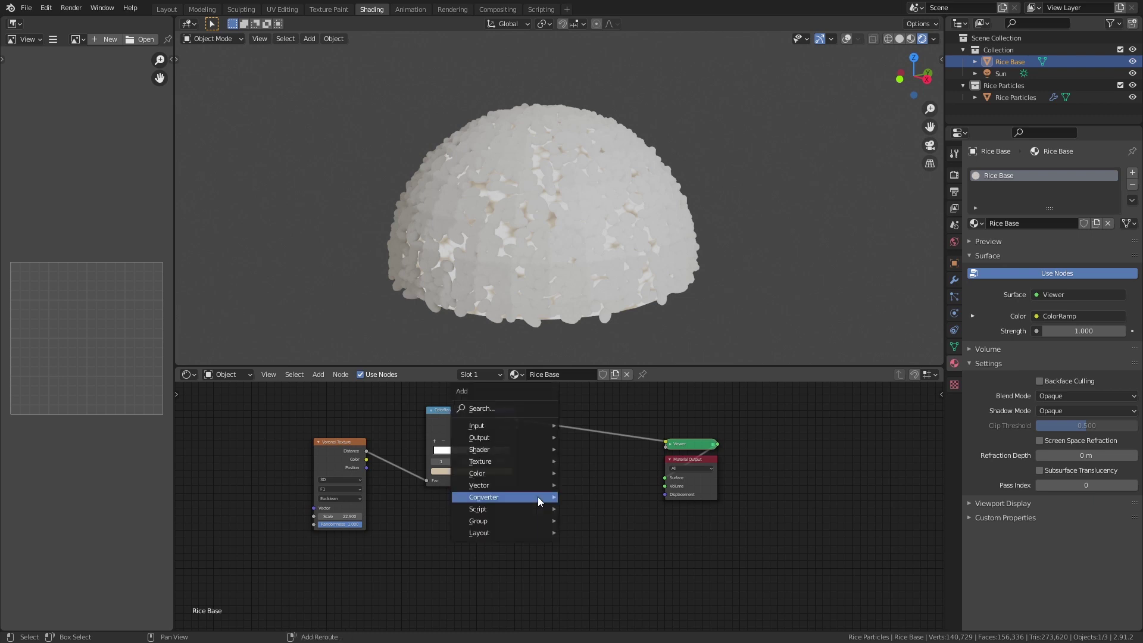
mouse_move(509, 451)
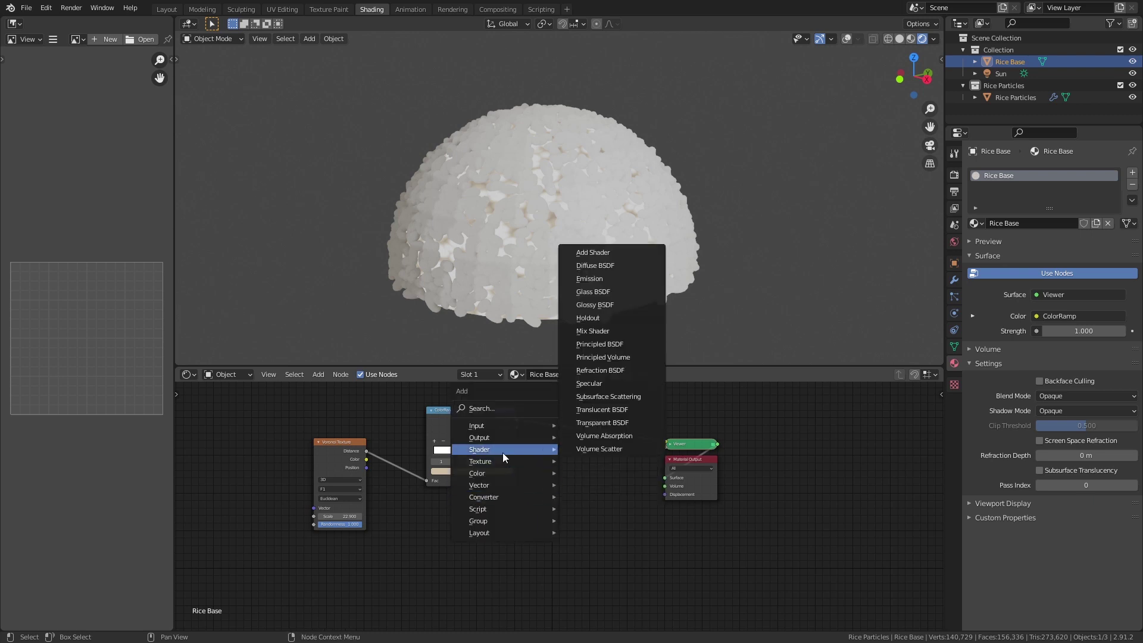
left_click(586, 265)
left_click(427, 545)
- Add a Shader to RGB node beside the Diffuse BSDF and shift both nodes toward the Voronoi Texture side
key("shift+a")
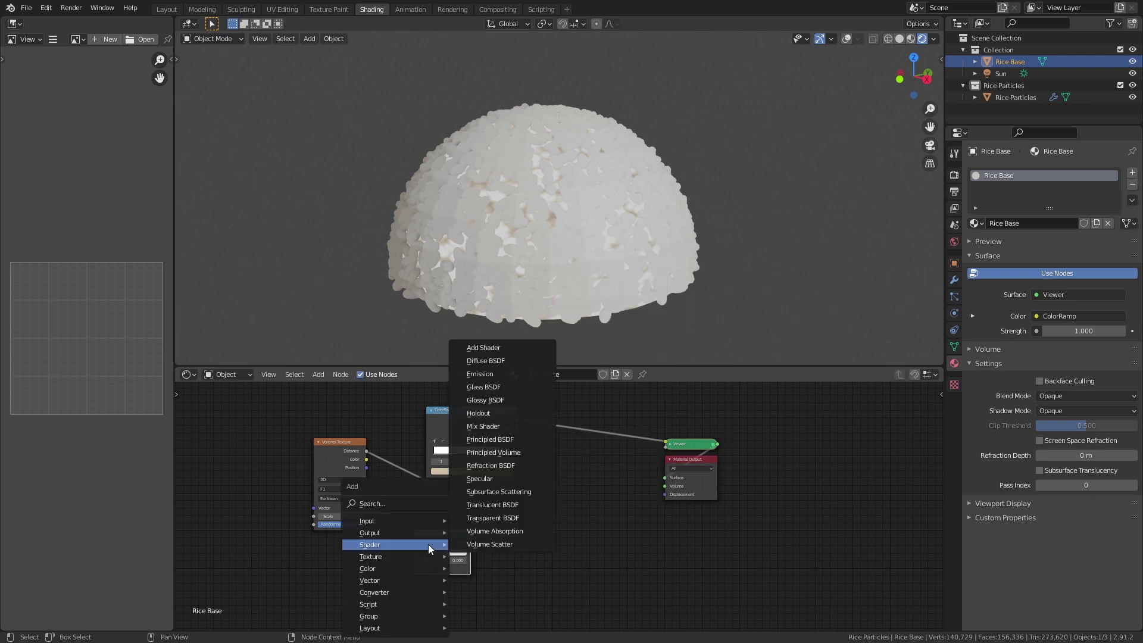
mouse_move(396, 588)
left_click(497, 574)
left_click(498, 533)
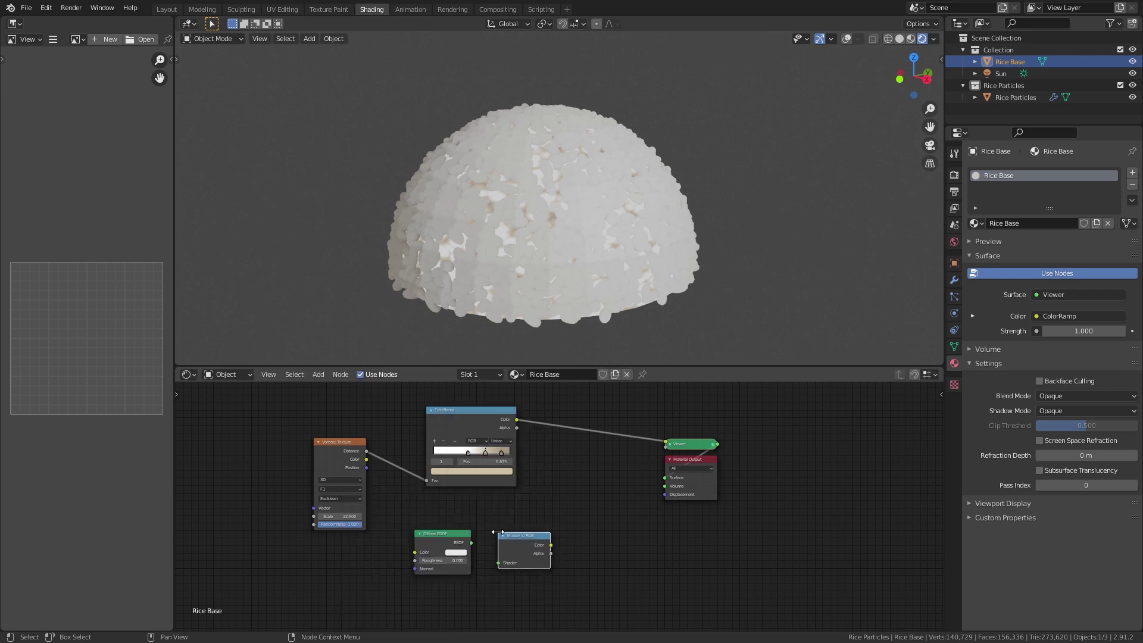
left_click_drag(471, 544, 393, 557)
left_click_drag(509, 544, 468, 550)
- Add a ColorRamp node after Shader to RGB and chain Diffuse BSDF, Shader to RGB and ColorRamp together
key("shift+a")
mouse_move(487, 534)
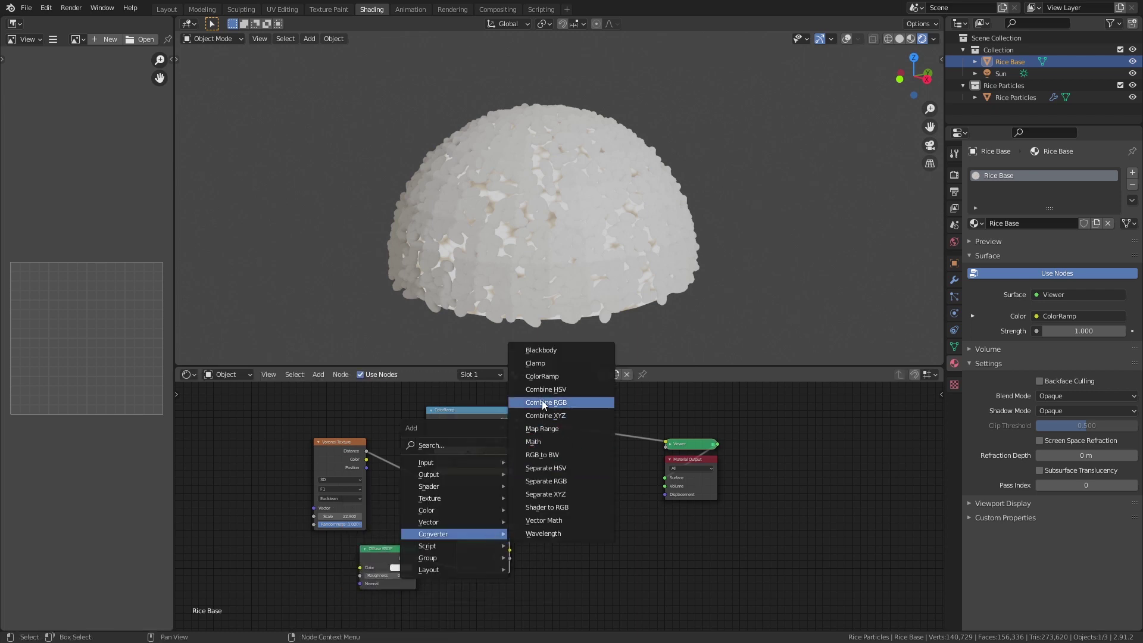
left_click(539, 376)
left_click(527, 516)
left_click_drag(510, 550, 527, 587)
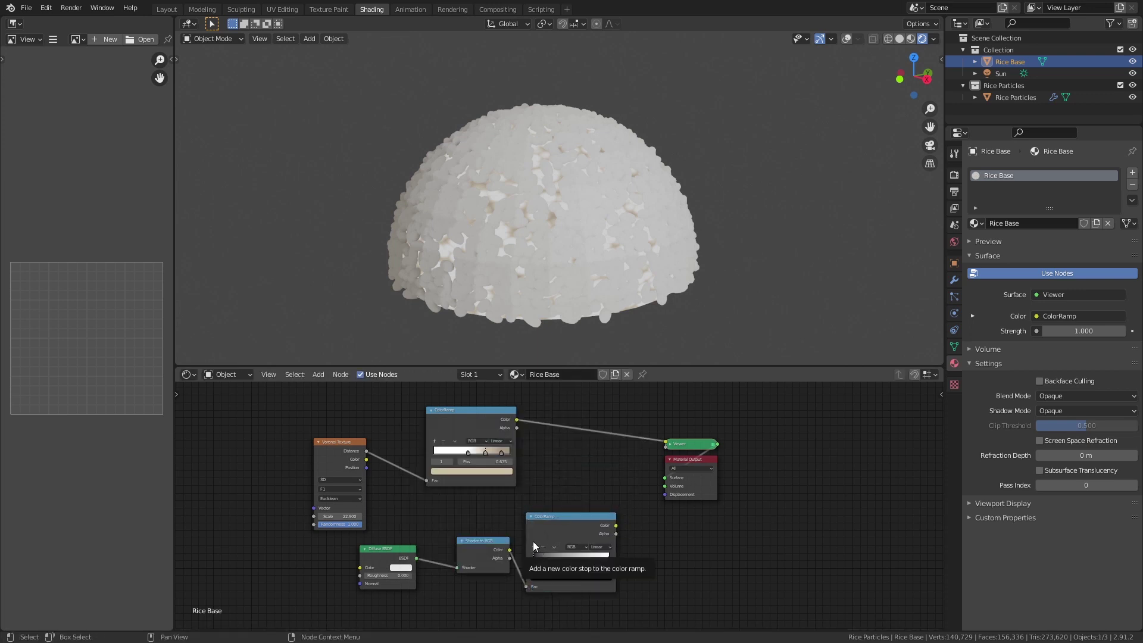
- Combine the two ColorRamp outputs in a Mix node set to Multiply with a factor of 1.000
right_click_drag(487, 421, 575, 538, "ctrl+shift")
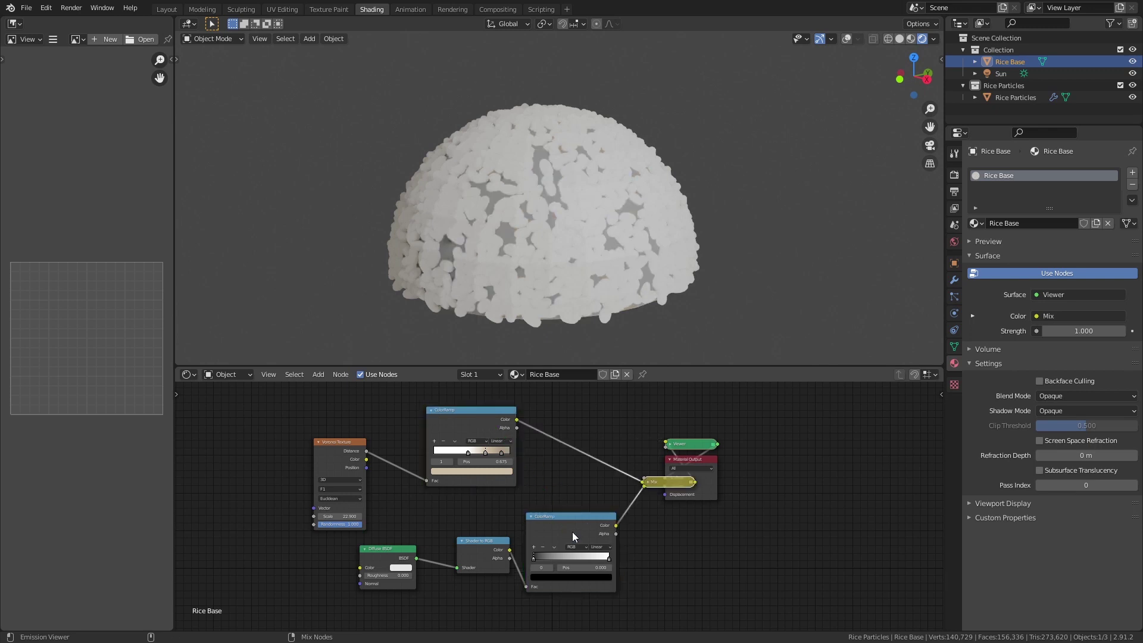
left_click_drag(709, 496, 820, 466)
left_click_drag(819, 466, 798, 461)
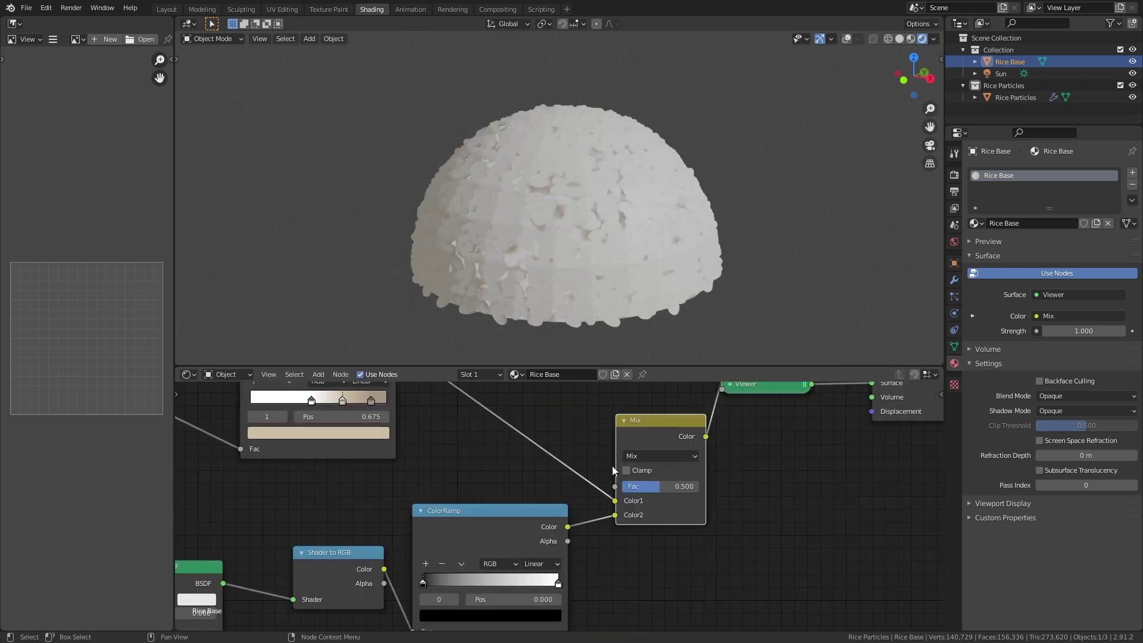
left_click(634, 458)
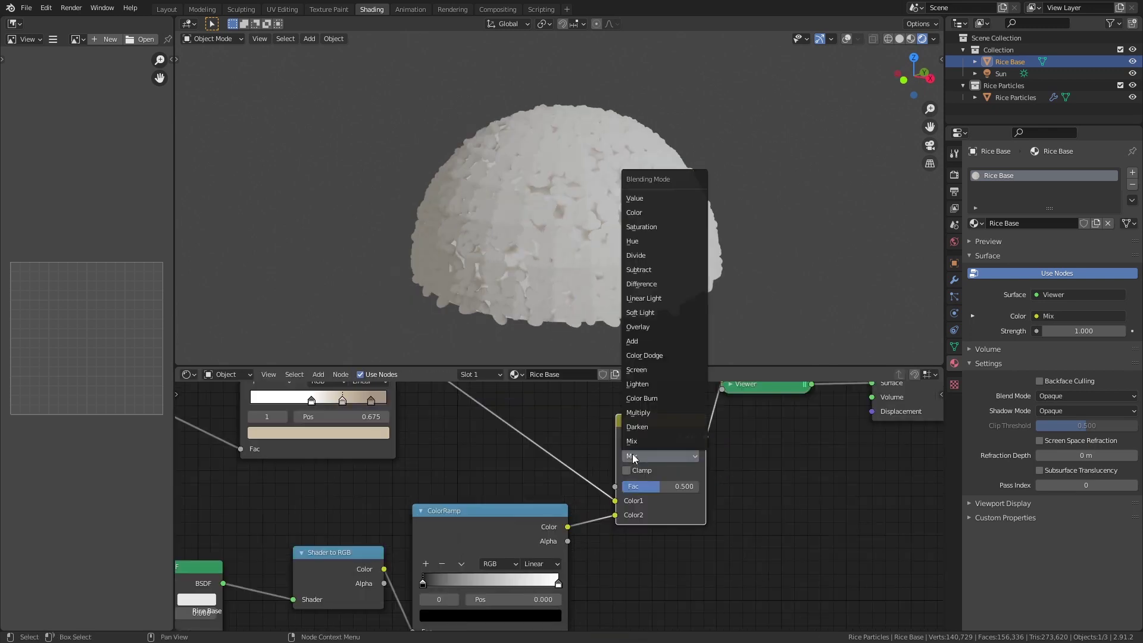
left_click(638, 413)
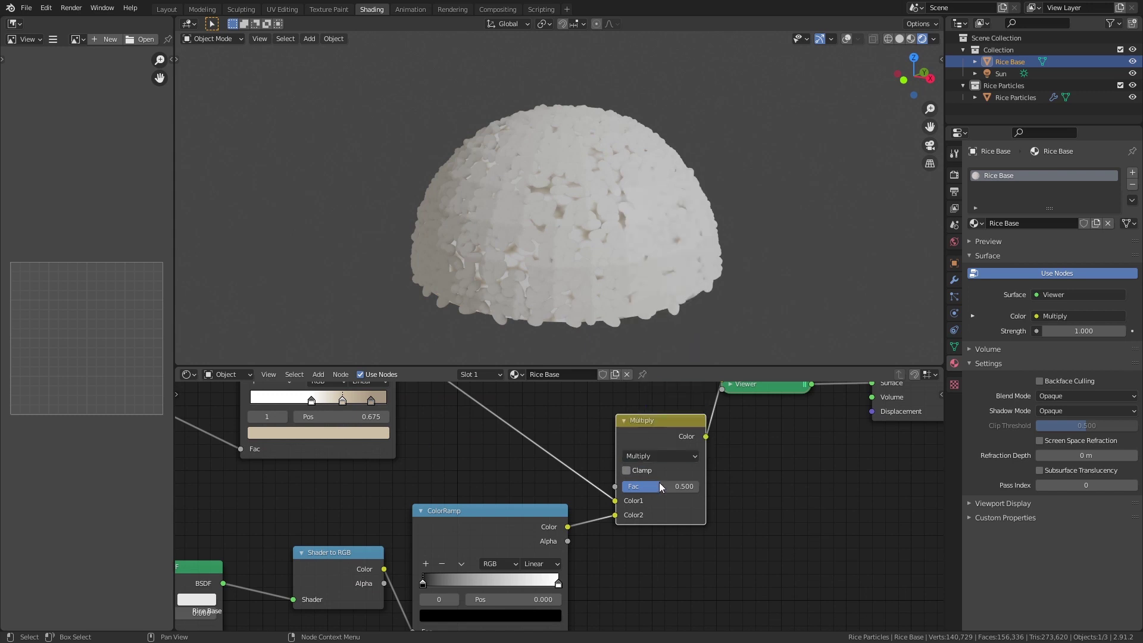
left_click_drag(665, 486, 699, 486)
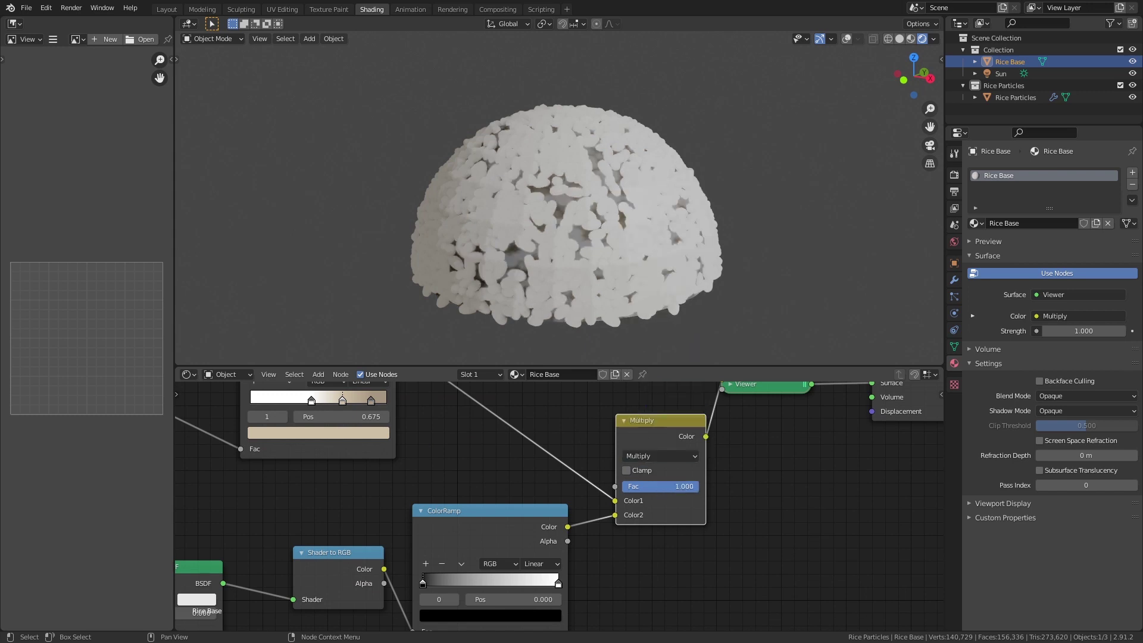
- Move the white stop of the shading ColorRamp inward and recolour its black stop to a muted brown
middle_click_drag(547, 497, 657, 471)
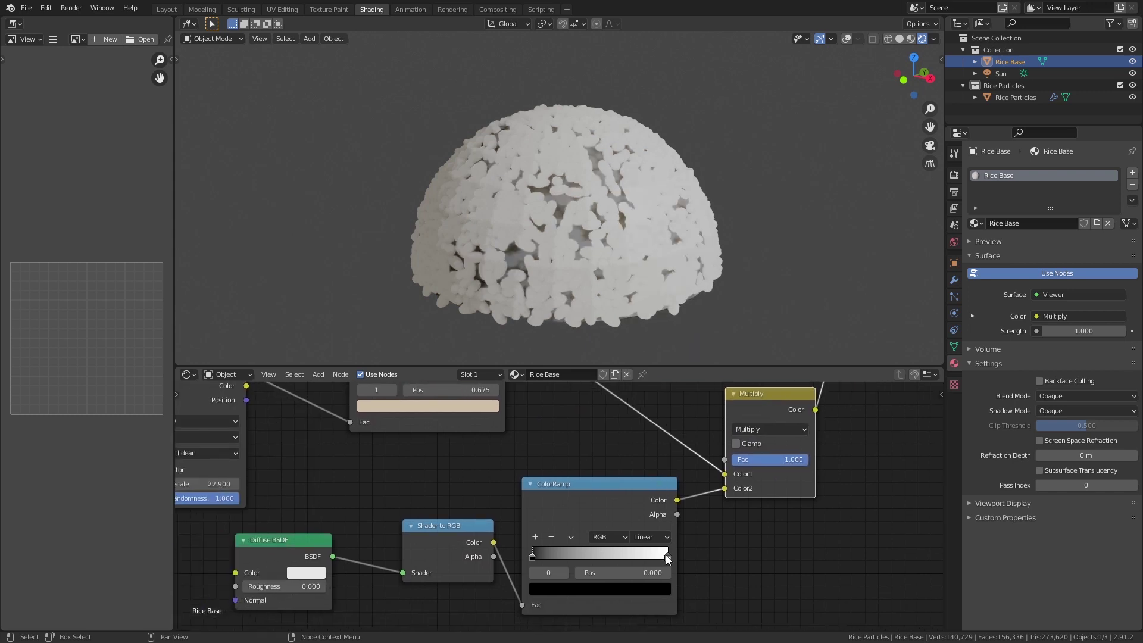
left_click_drag(664, 559, 596, 559)
left_click(532, 558)
left_click(560, 588)
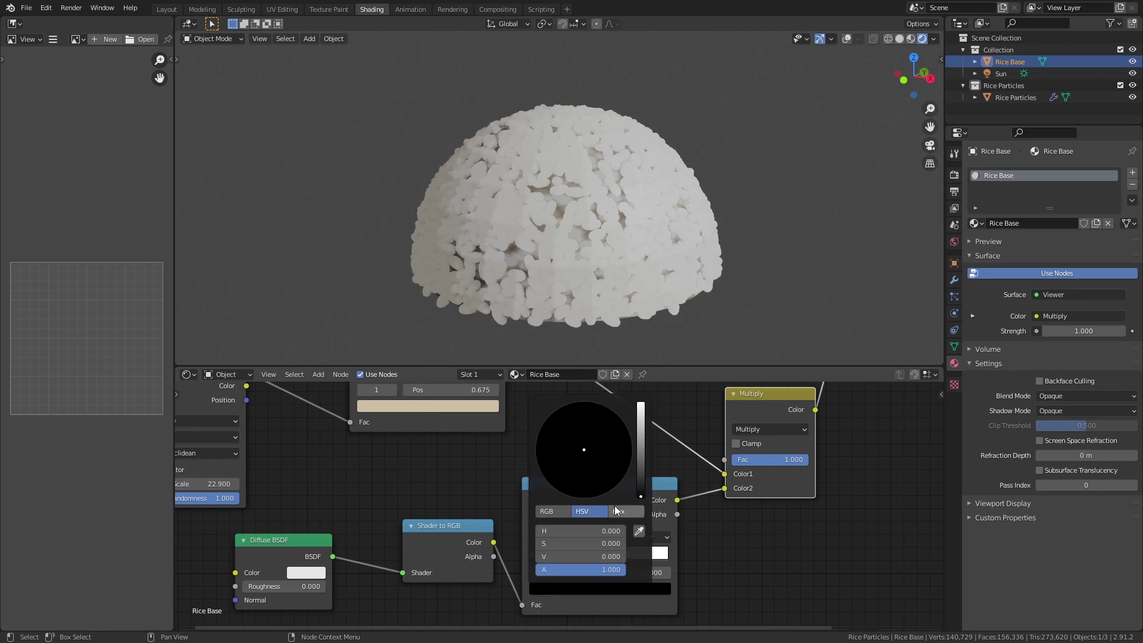
left_click(642, 481)
left_click_drag(581, 454, 564, 470)
left_click(642, 468)
- Lower the Multiply factor and tint the Voronoi ColorRamp's light stop cream with hue 0.125, saturation 0.078 and value 1.000
middle_click_drag(607, 298, 655, 305)
left_click_drag(782, 460, 772, 459)
middle_click_drag(792, 316, 700, 310)
middle_click_drag(616, 459, 683, 581)
left_click(550, 496)
left_click(555, 527)
left_click_drag(472, 402, 474, 395)
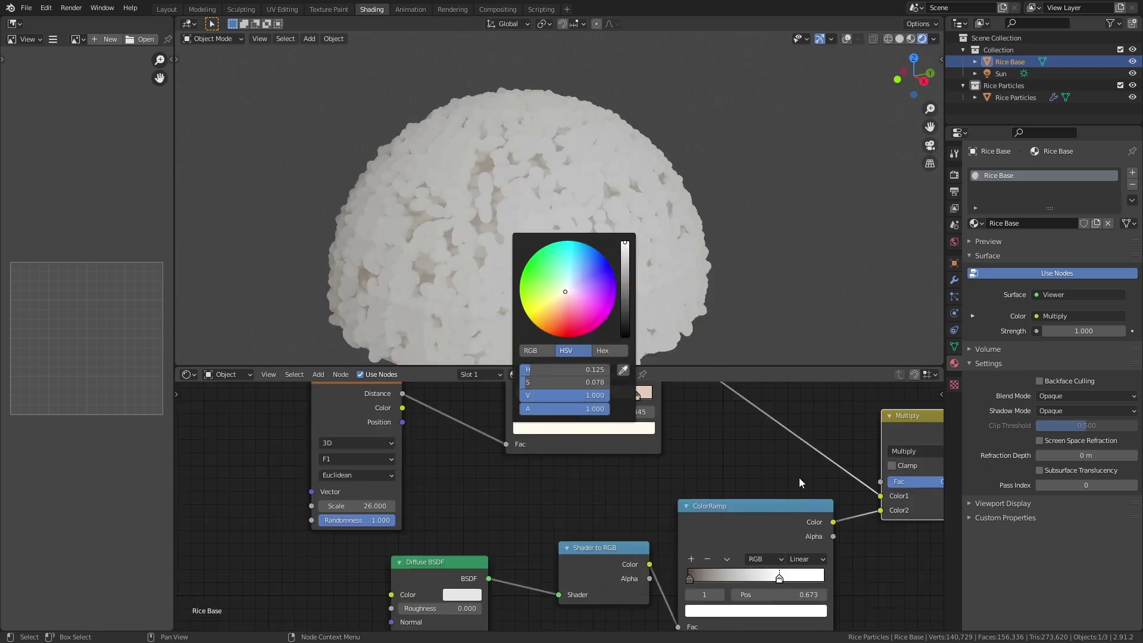
- Move the shading ColorRamp's white stop to 0.400 and the last stop of the Voronoi ColorRamp to 0.905
left_click_drag(779, 577, 742, 578)
scroll(620, 193, "down", 2)
middle_click_drag(620, 191, 596, 333)
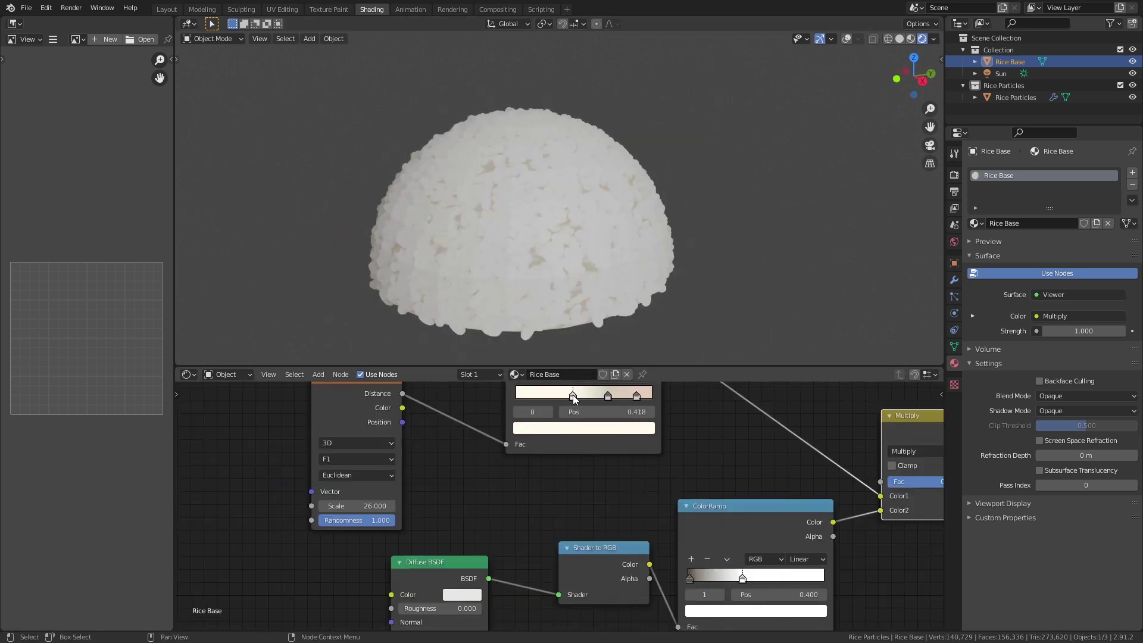
left_click(608, 397)
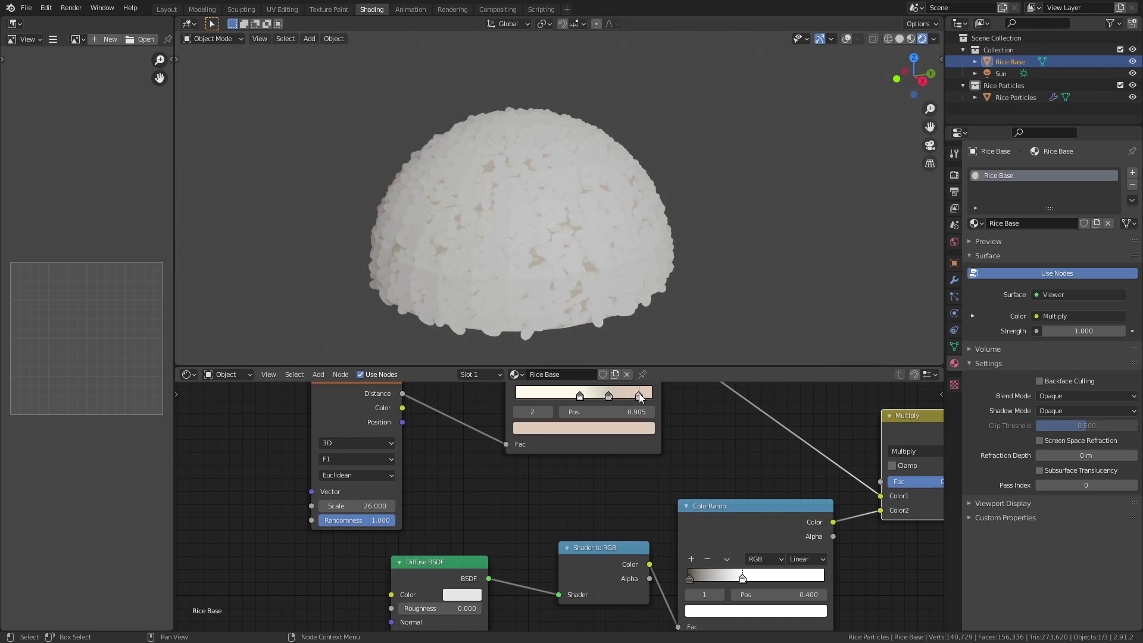
middle_click_drag(580, 172, 600, 167)
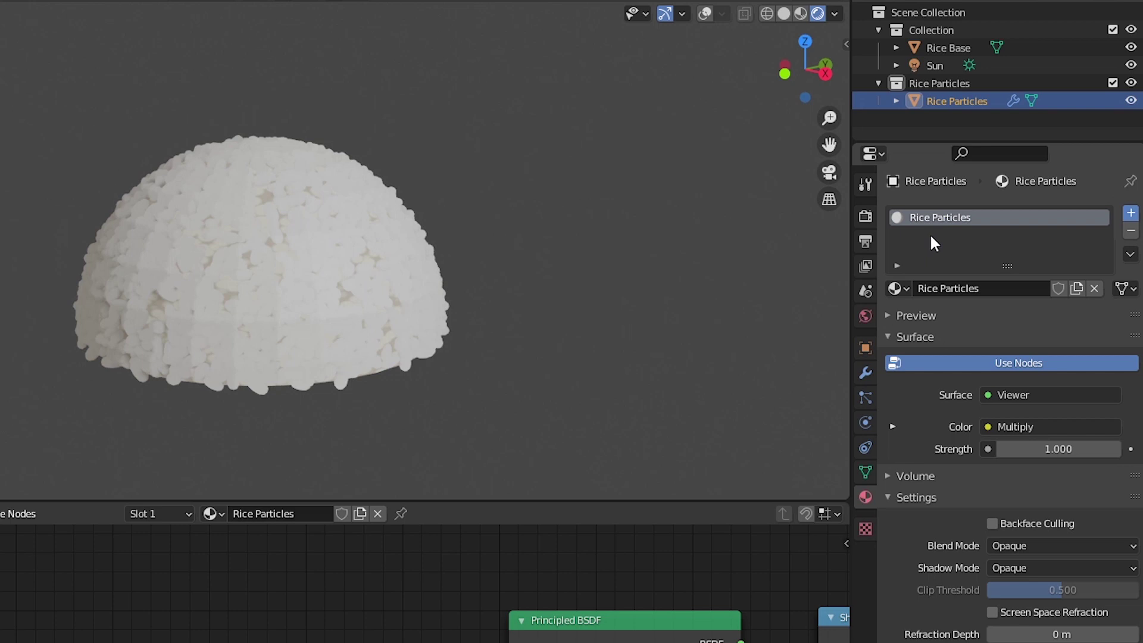
- Add a second material named Outline to Rice Particles with a dark brown Emission surface
left_click(959, 324)
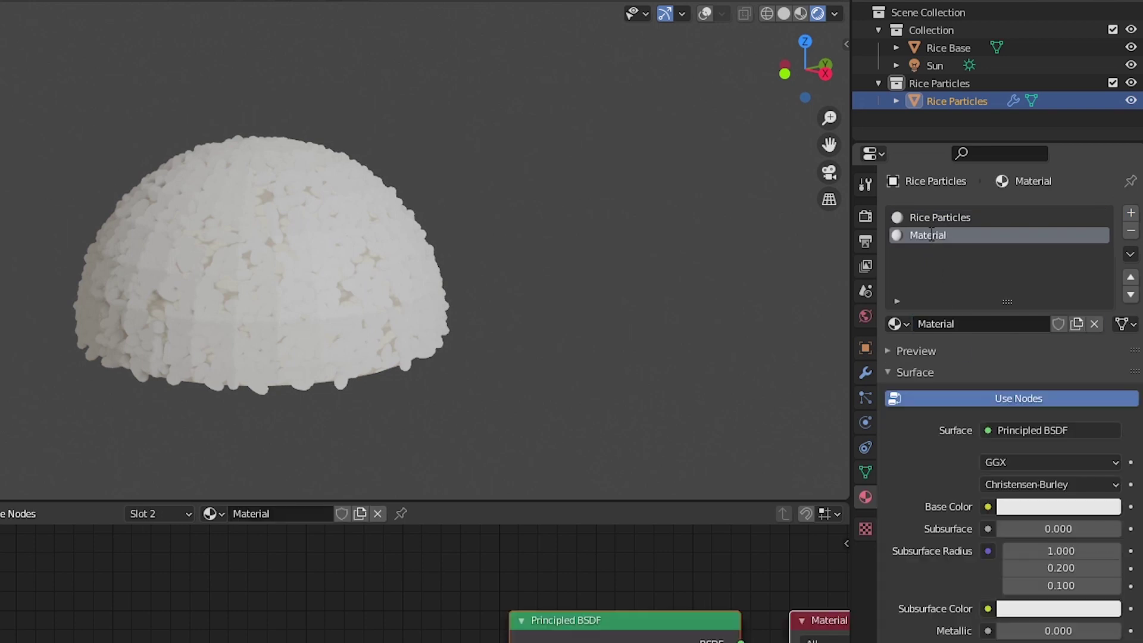
double_click(929, 234)
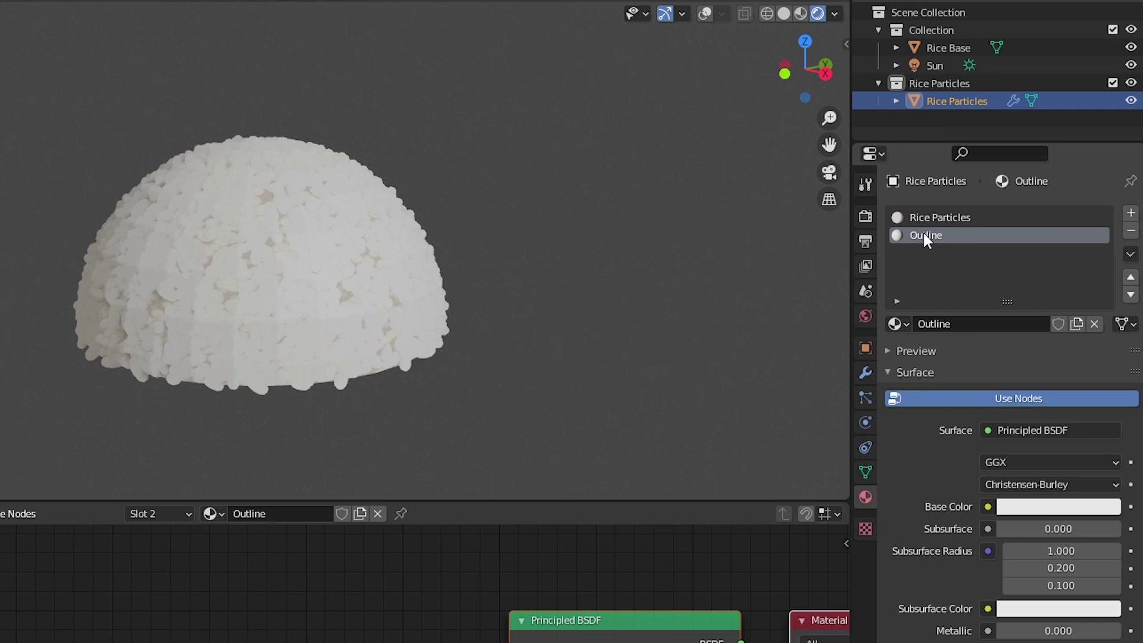
left_click(1033, 431)
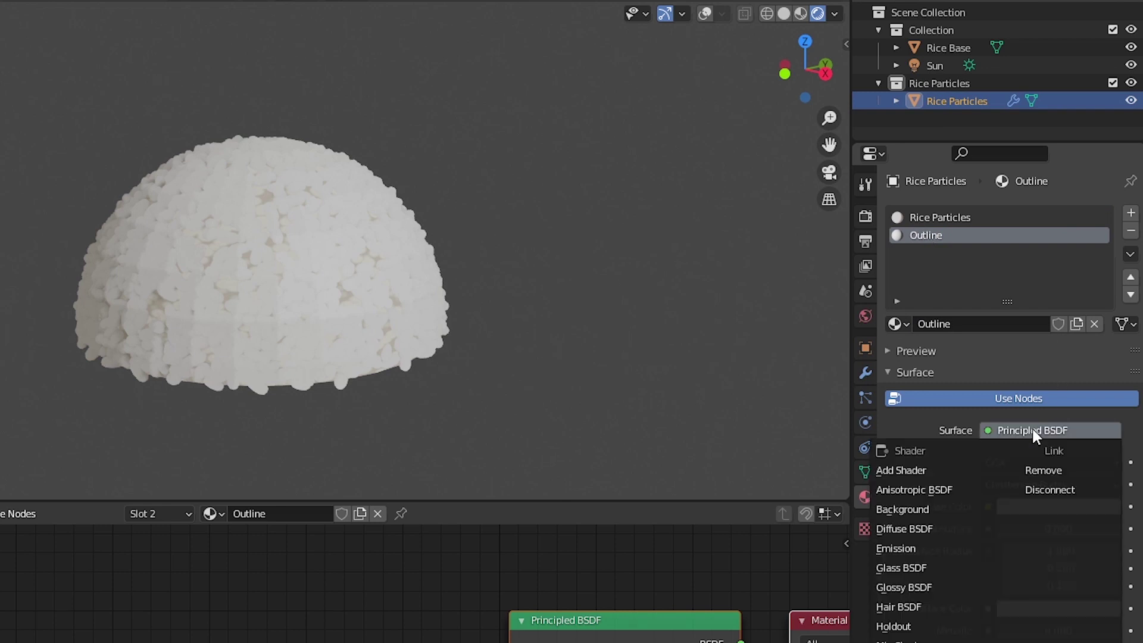
left_click(938, 546)
left_click(1036, 462)
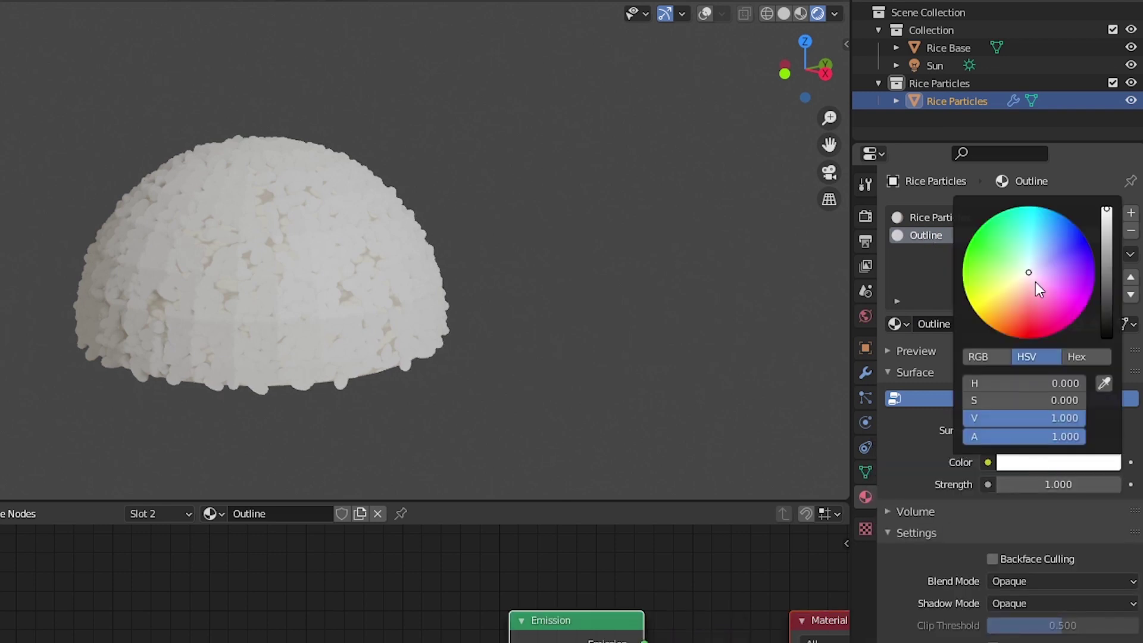
left_click(1107, 311)
left_click(1002, 304)
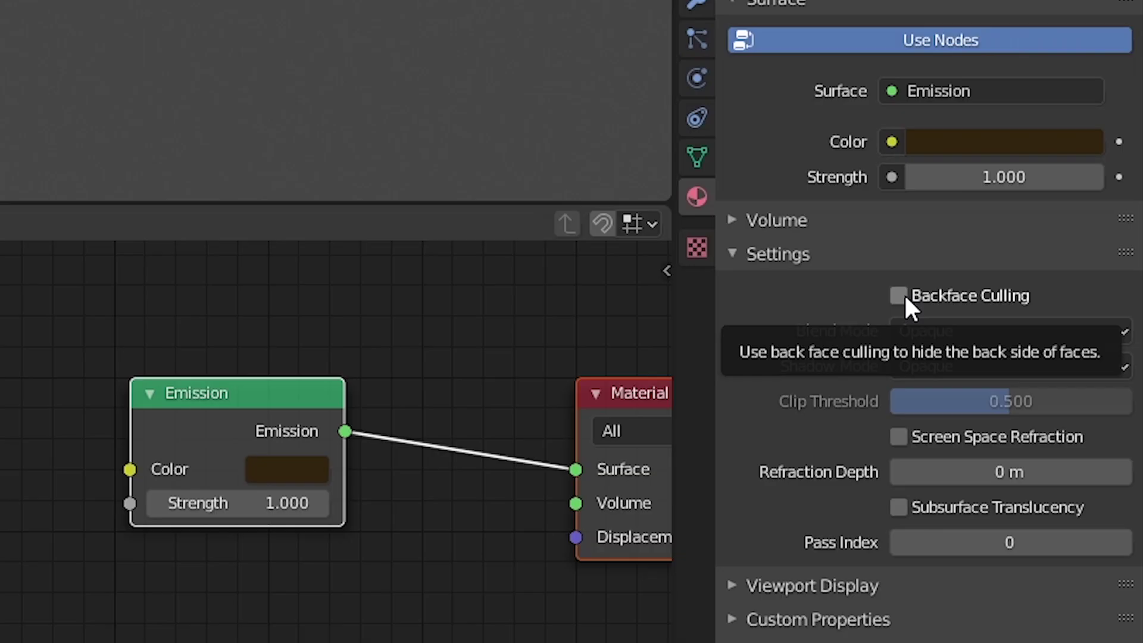
- Enable Backface Culling on the Outline material and set its Shadow Mode to None
left_click(900, 295)
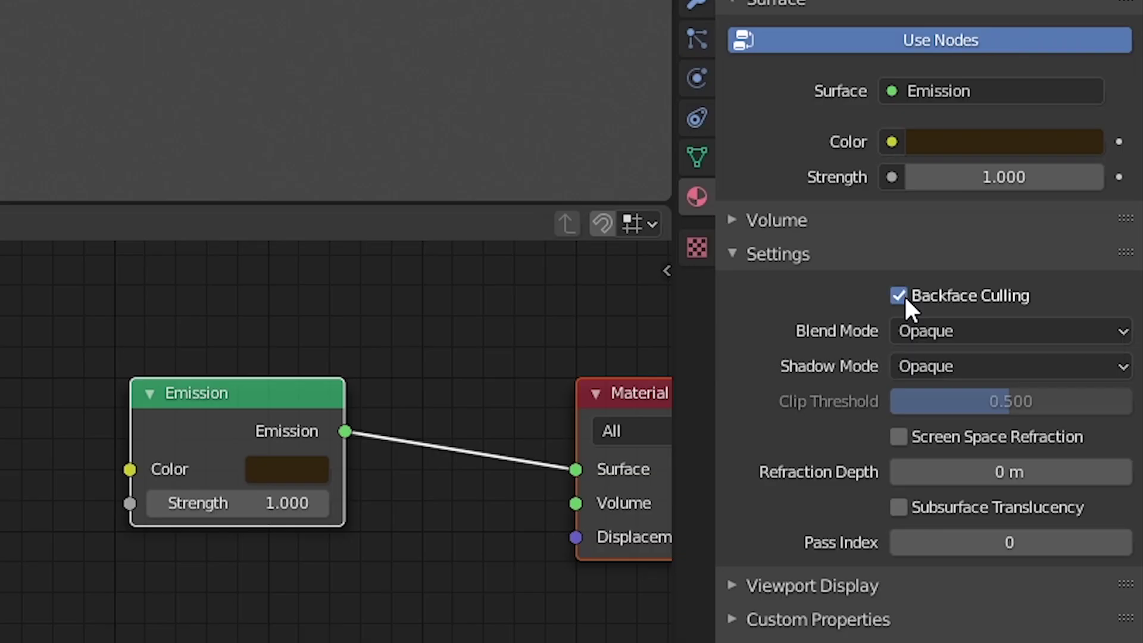
left_click(920, 364)
left_click(924, 406)
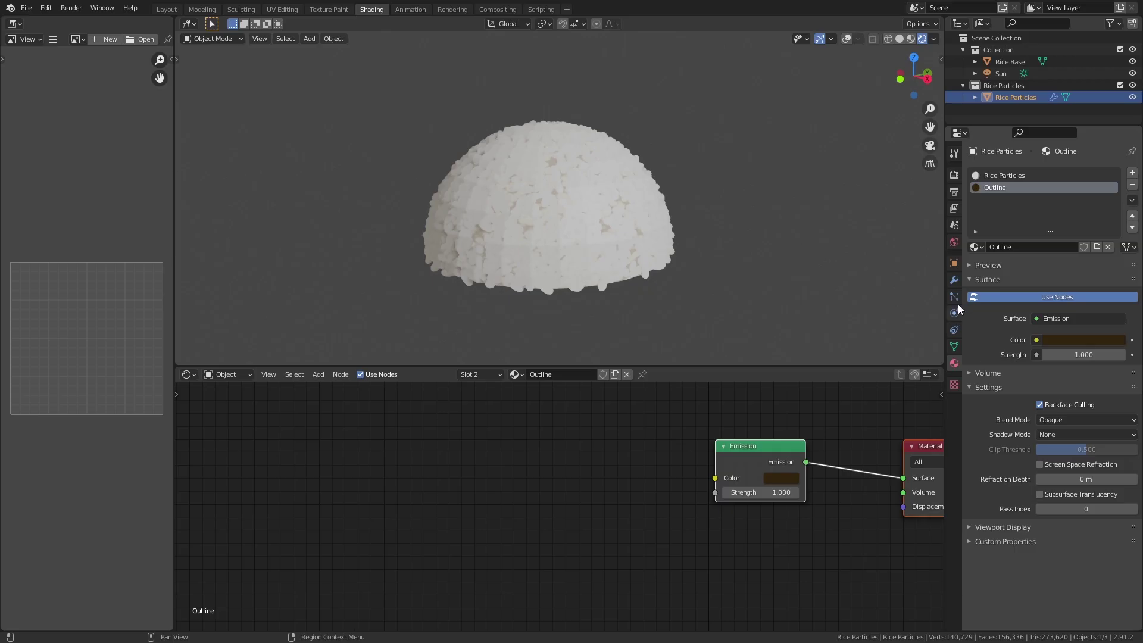
- Add a Solidify modifier to Rice Particles after the Data Transfer modifier and flip its normals
left_click(955, 279)
left_click(971, 193)
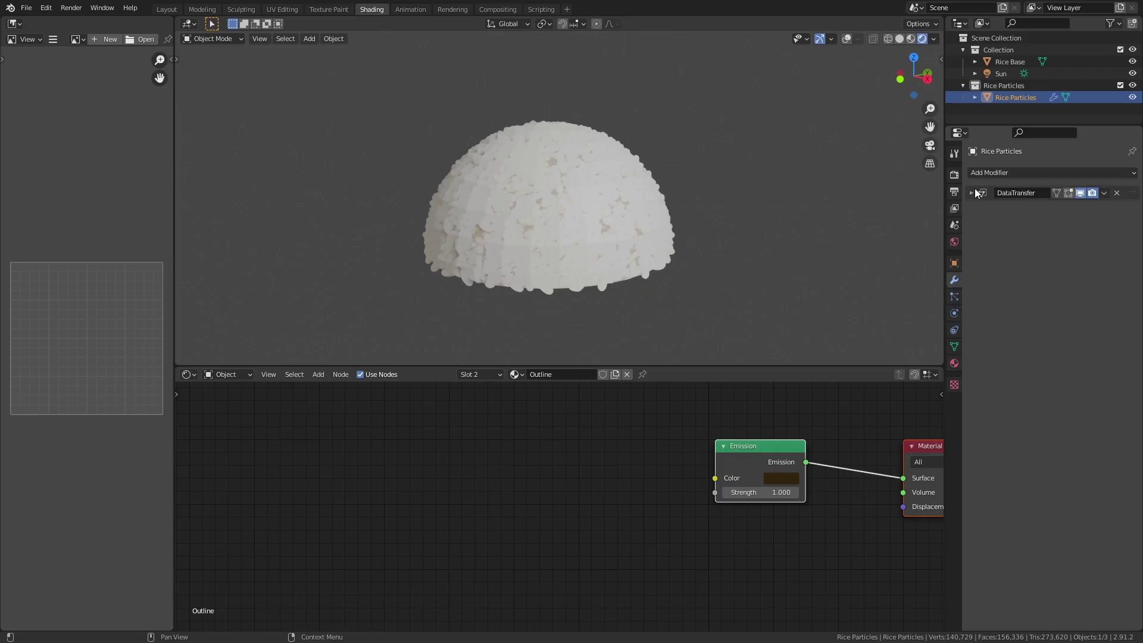
left_click(984, 174)
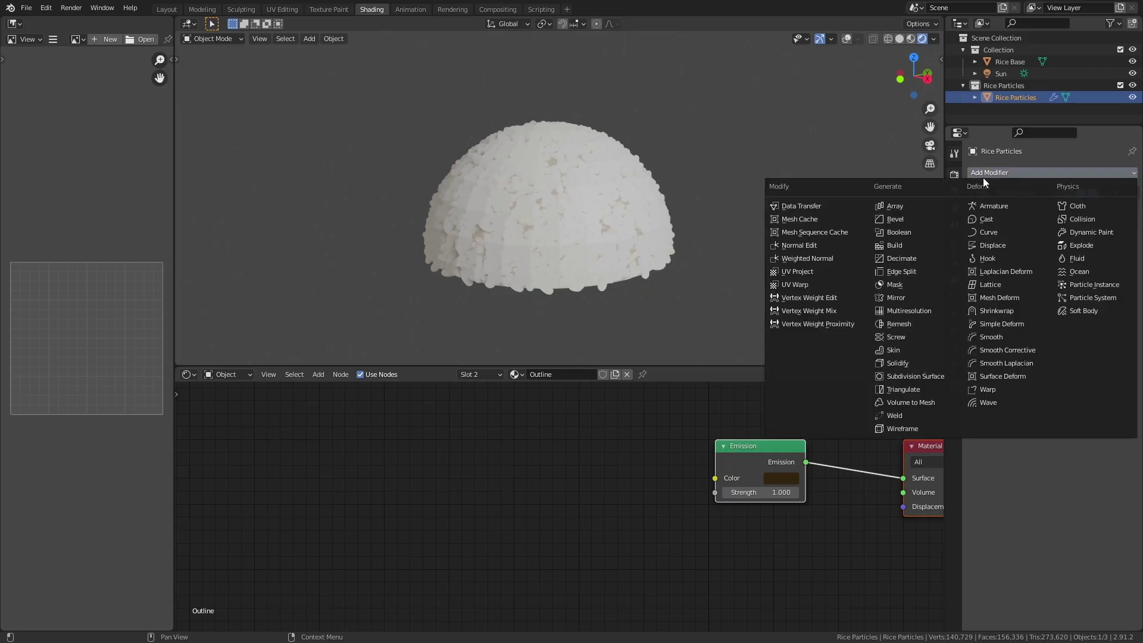
left_click(938, 360)
left_click(981, 356)
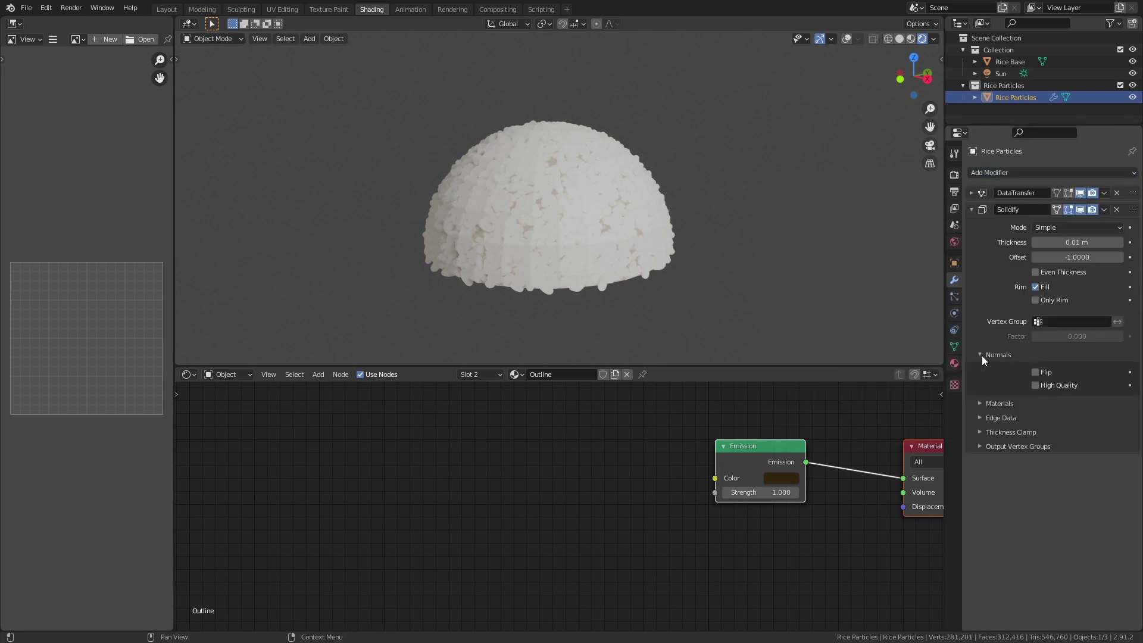
left_click(1036, 372)
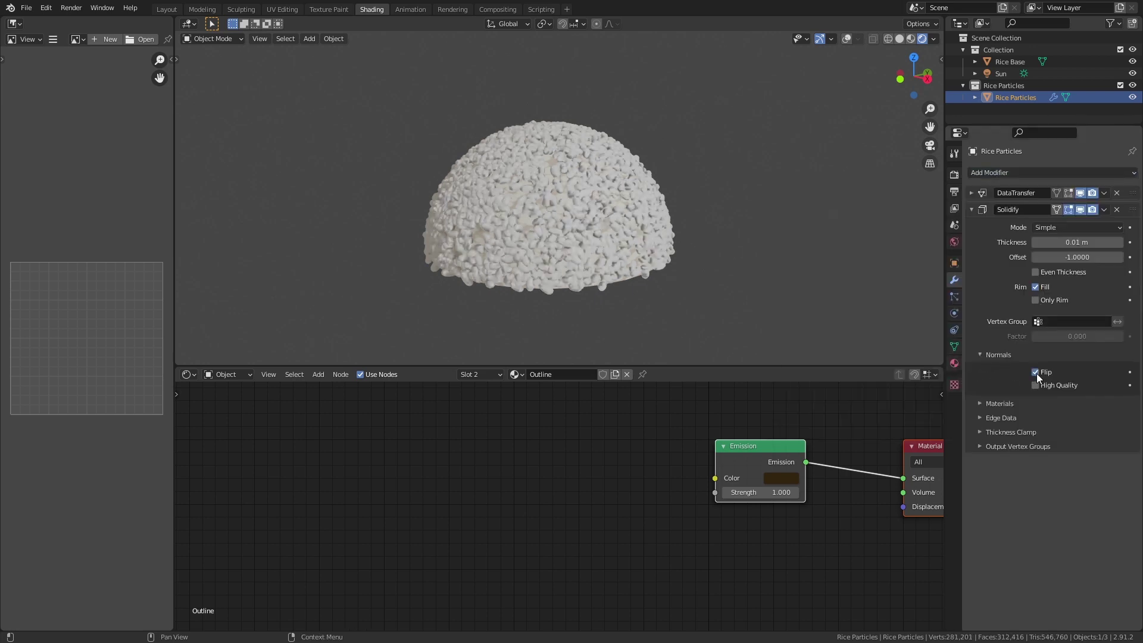
- Set the Solidify modifier's Material Offset to 1 and its Thickness to -0.03 m
left_click(981, 404)
left_click(1120, 422)
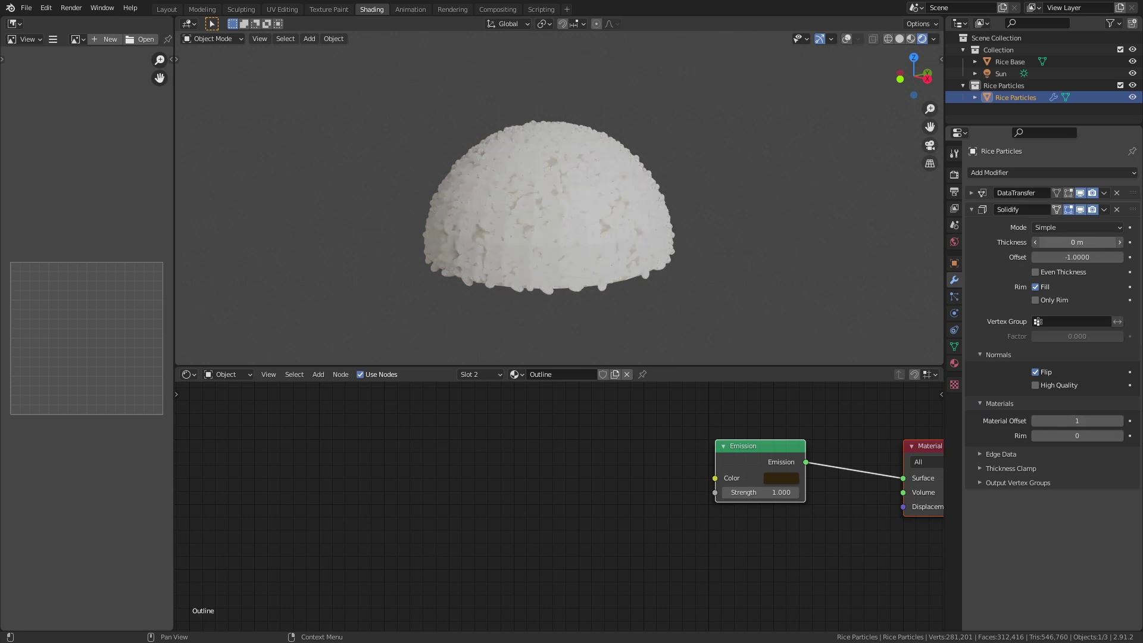
mouse_move(677, 248)
left_mouse_down()
mouse_move(643, 239)
mouse_move(691, 240)
mouse_move(679, 239)
left_mouse_up()
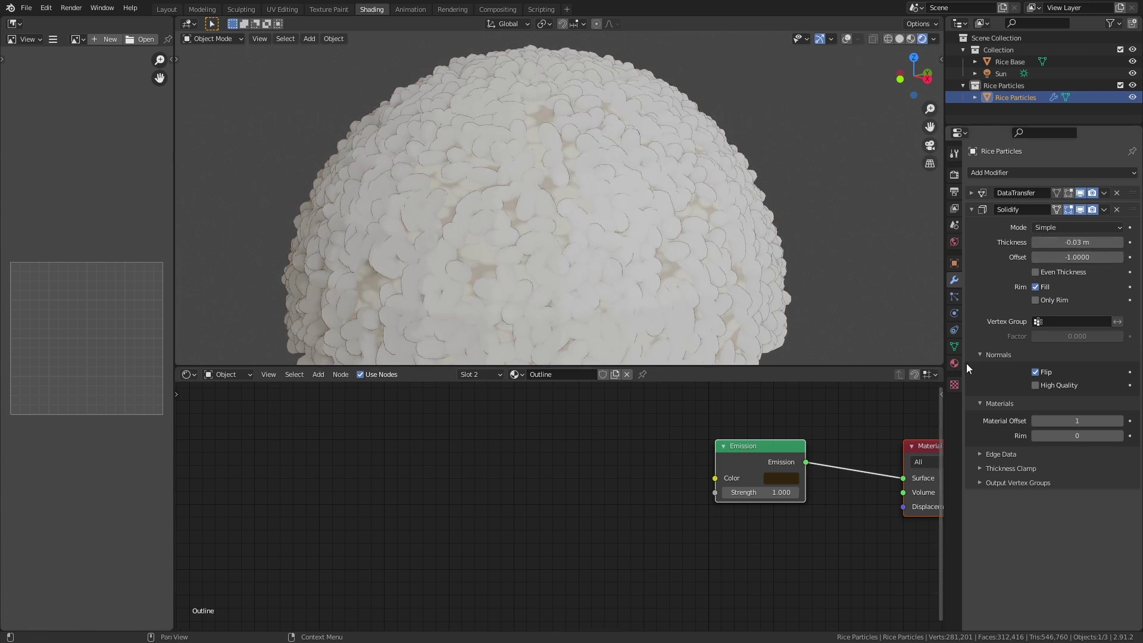
- Brighten the Emission colour of the Outline material to a lighter brown
left_click(786, 480)
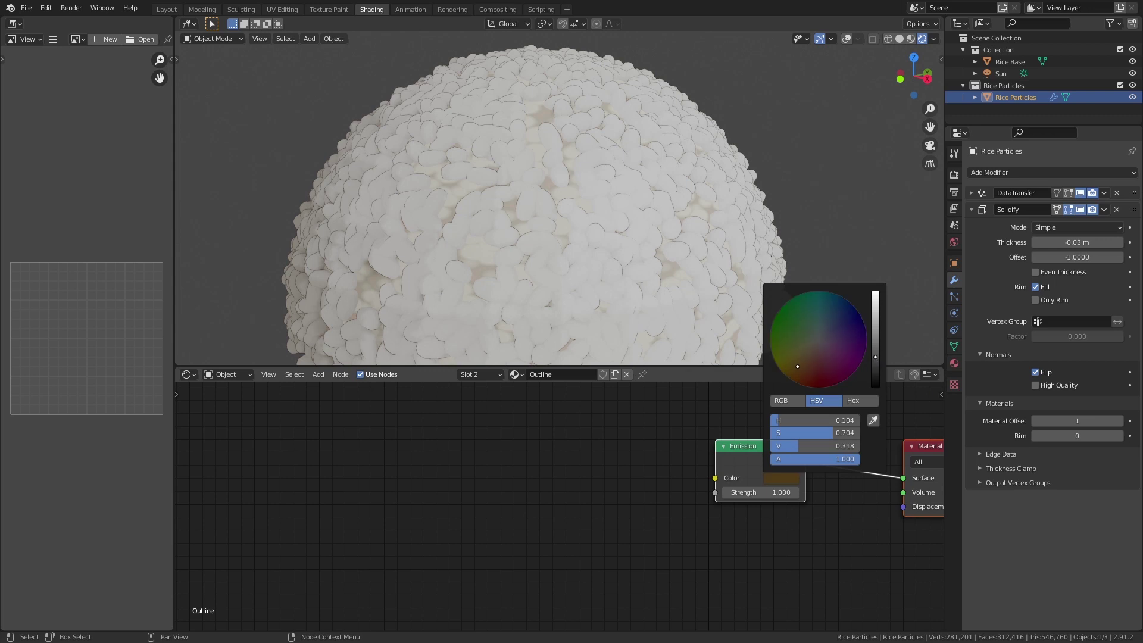
left_click(876, 335)
scroll(662, 256, "down", 4)
middle_click_drag(654, 200, 698, 208)
scroll(644, 200, "up", 1)
- Show the viewport overlays and add a Subdivision Surface modifier to the Rice Base dome
left_click(598, 256)
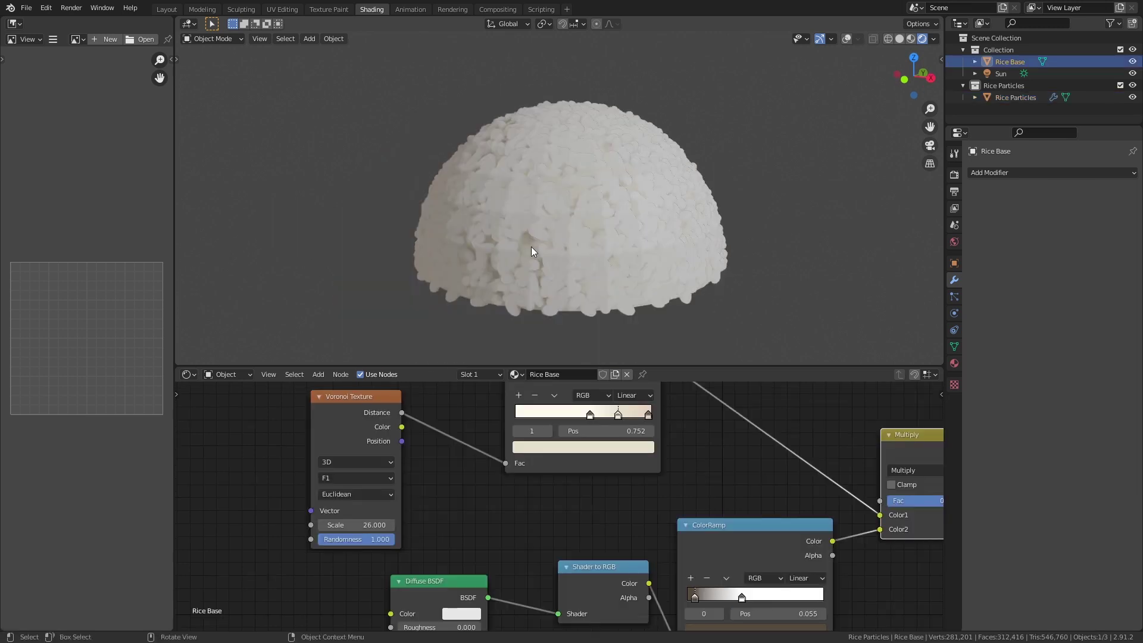
left_click(848, 38)
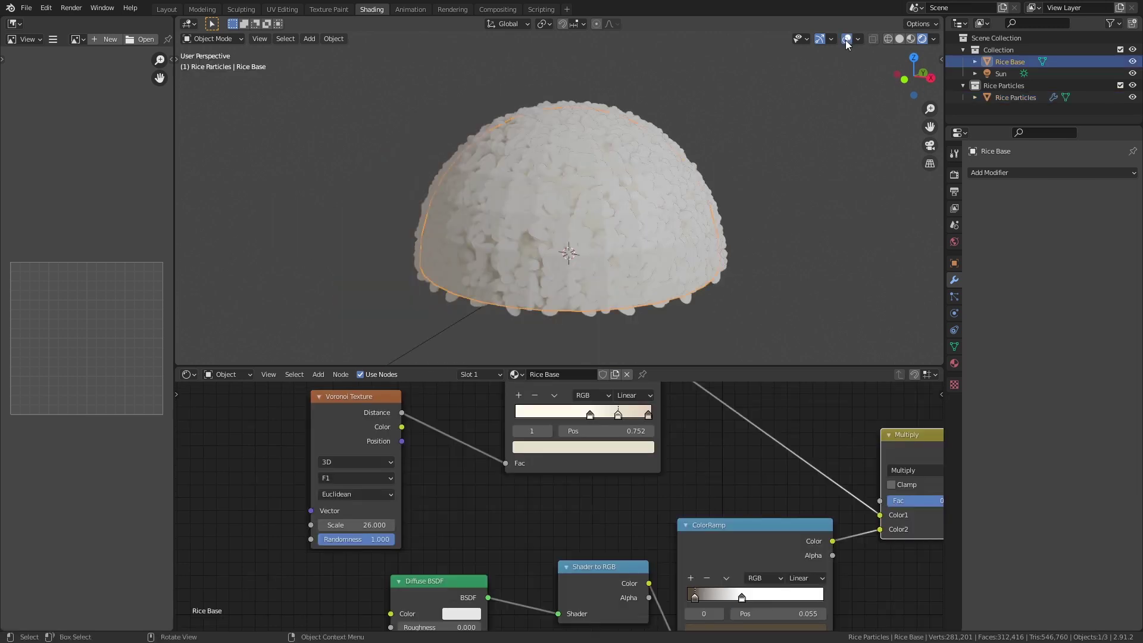
left_click(987, 173)
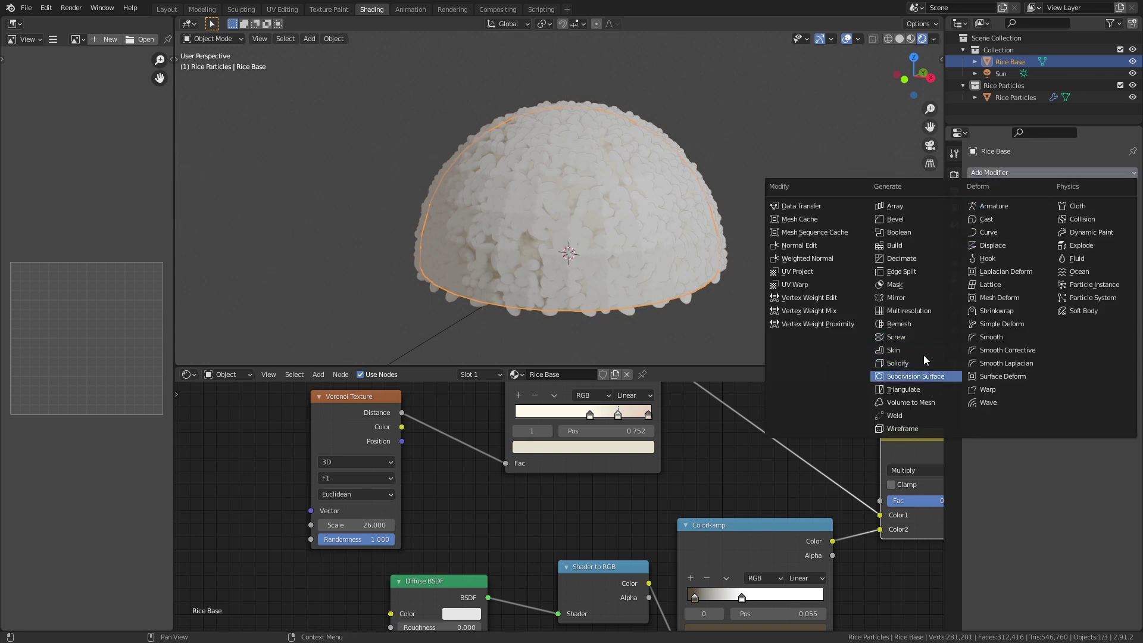
left_click(916, 376)
left_click(759, 173)
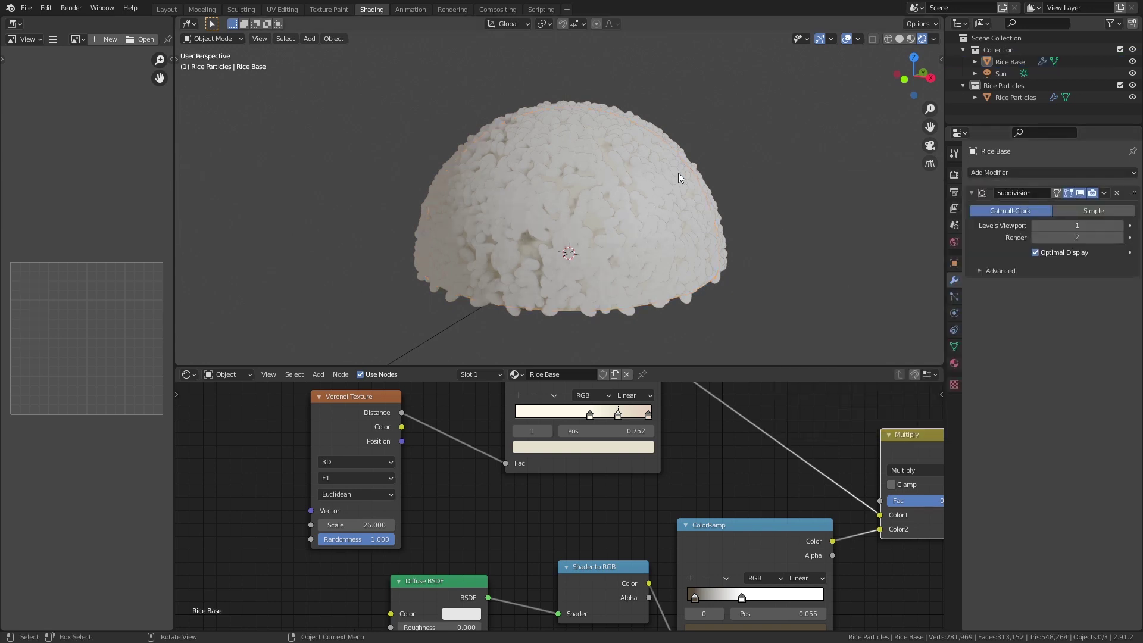